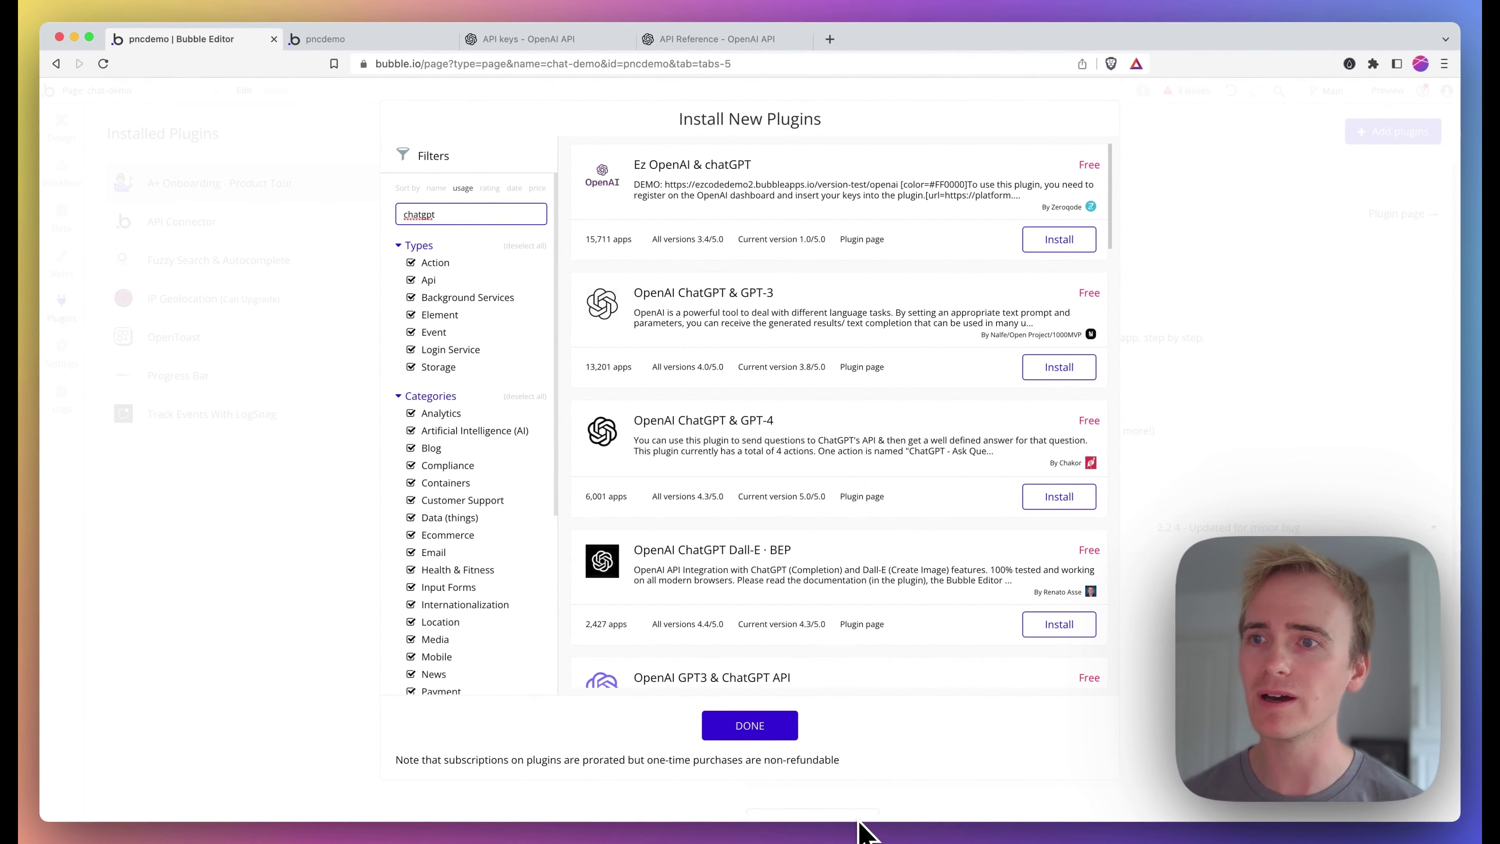
Close the plugin installer and add an API named OpenAI in the API Connector, authenticated by private key in header
{"action": "left_click", "coordinate": [780, 732]}
{"action": "left_click", "coordinate": [304, 233]}
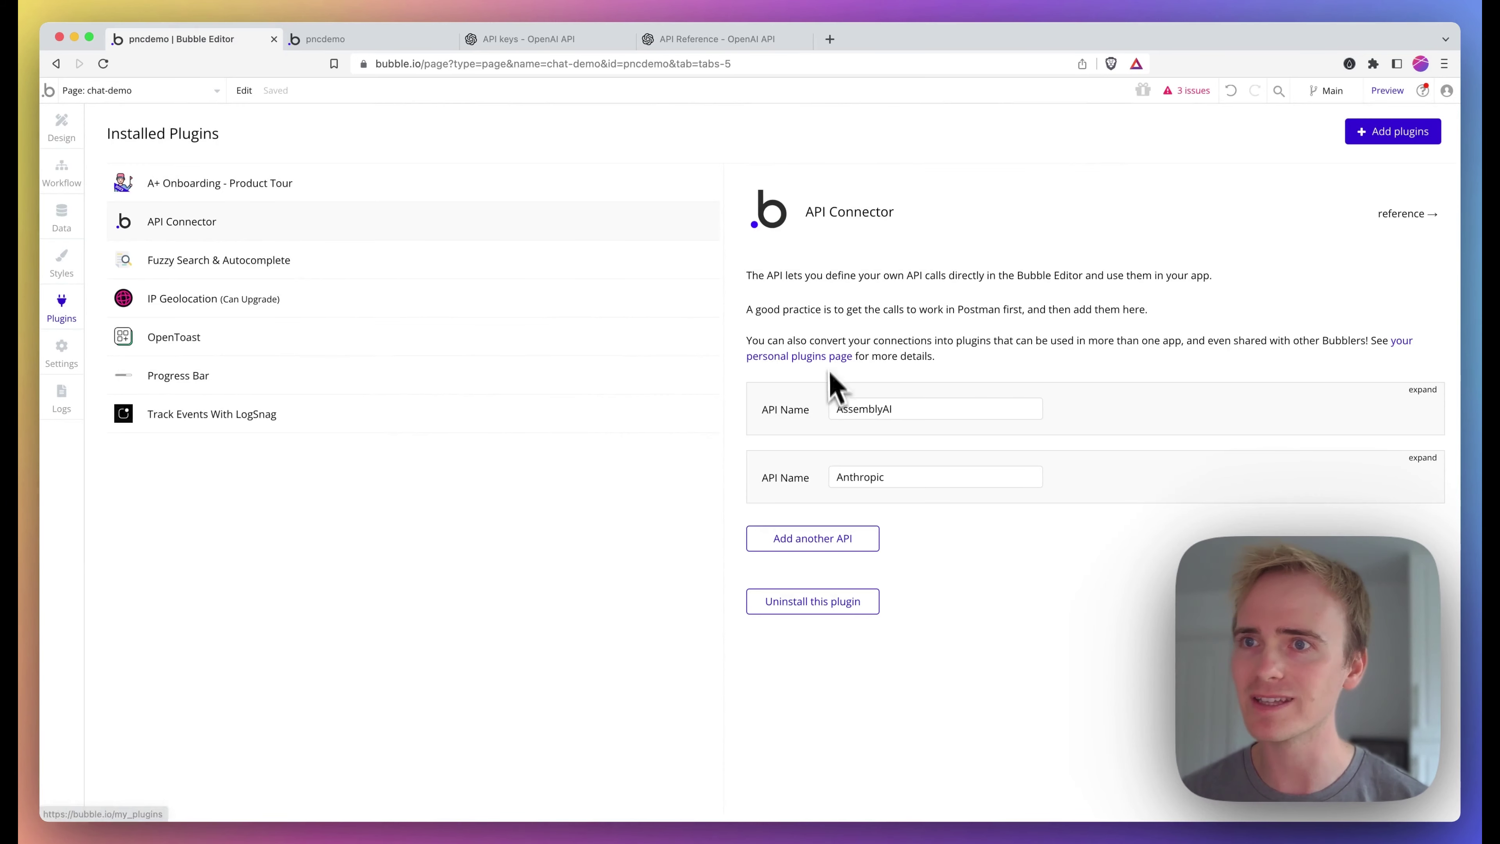
{"action": "left_click", "coordinate": [810, 540]}
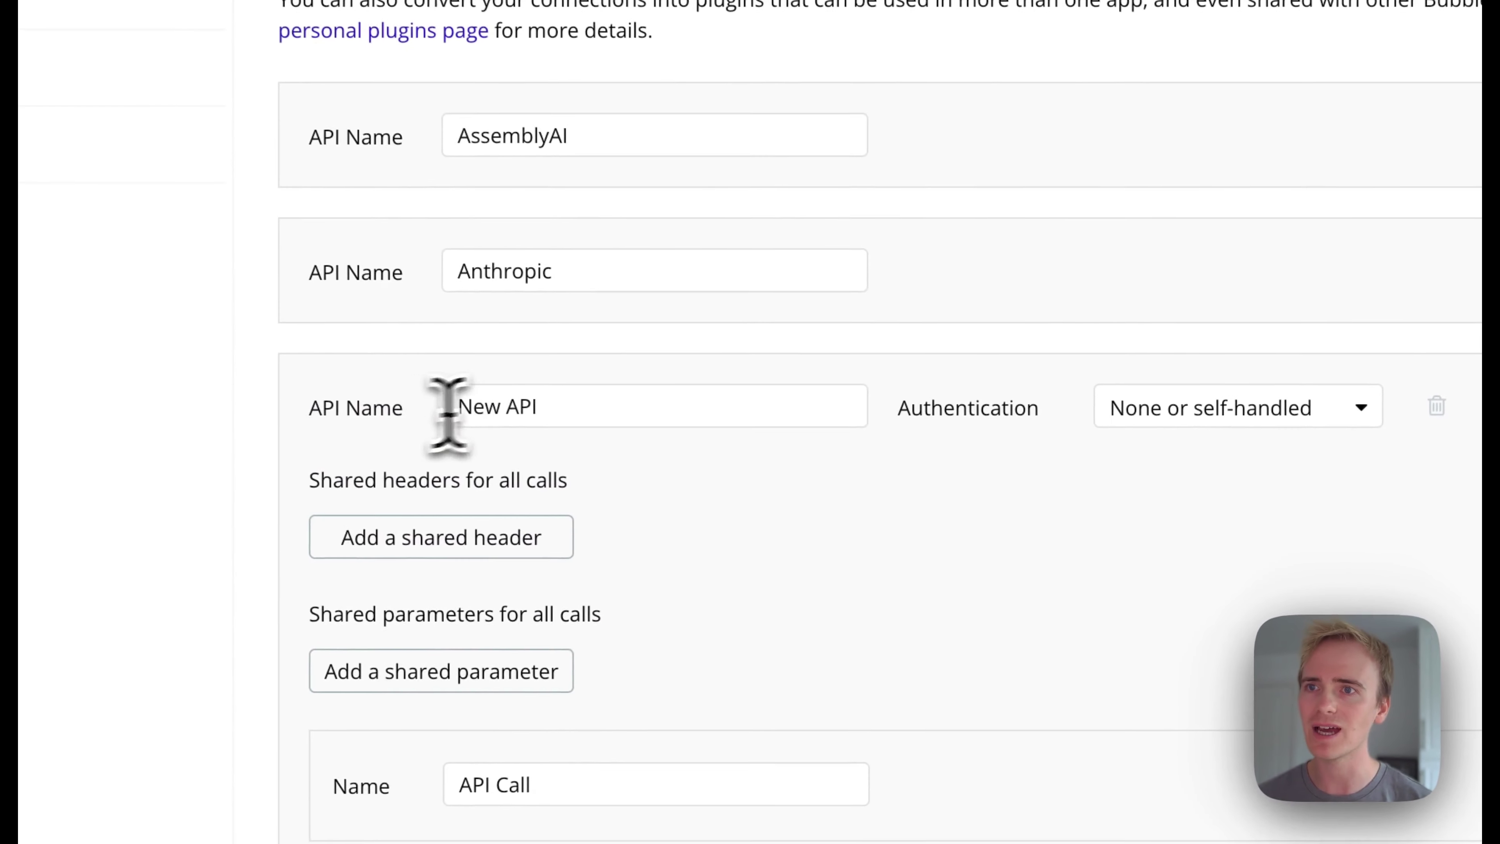
{"action": "triple_click", "coordinate": [558, 401]}
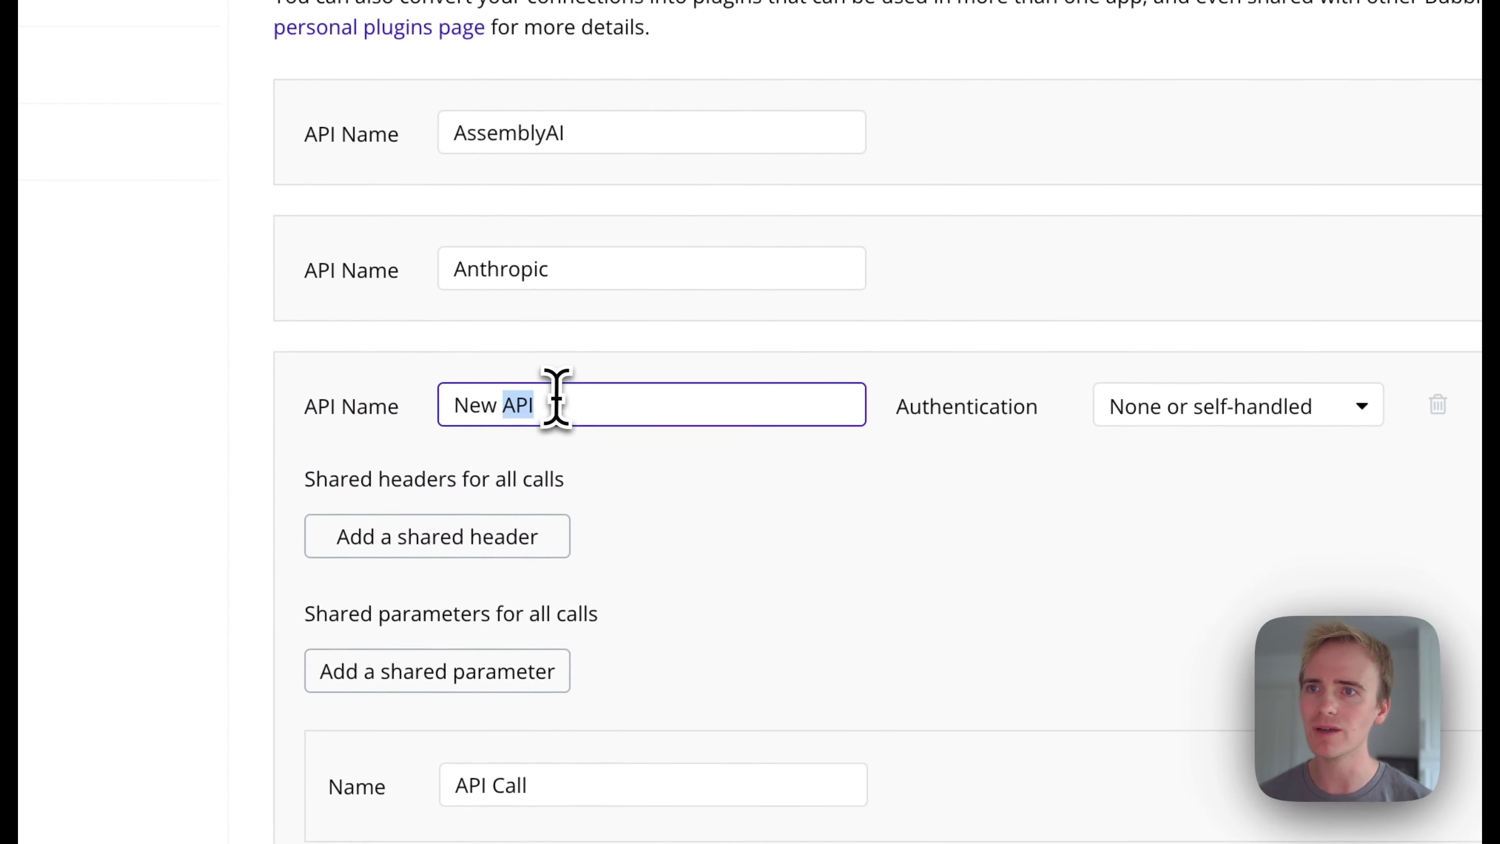
{"action": "type", "text": "Open"}
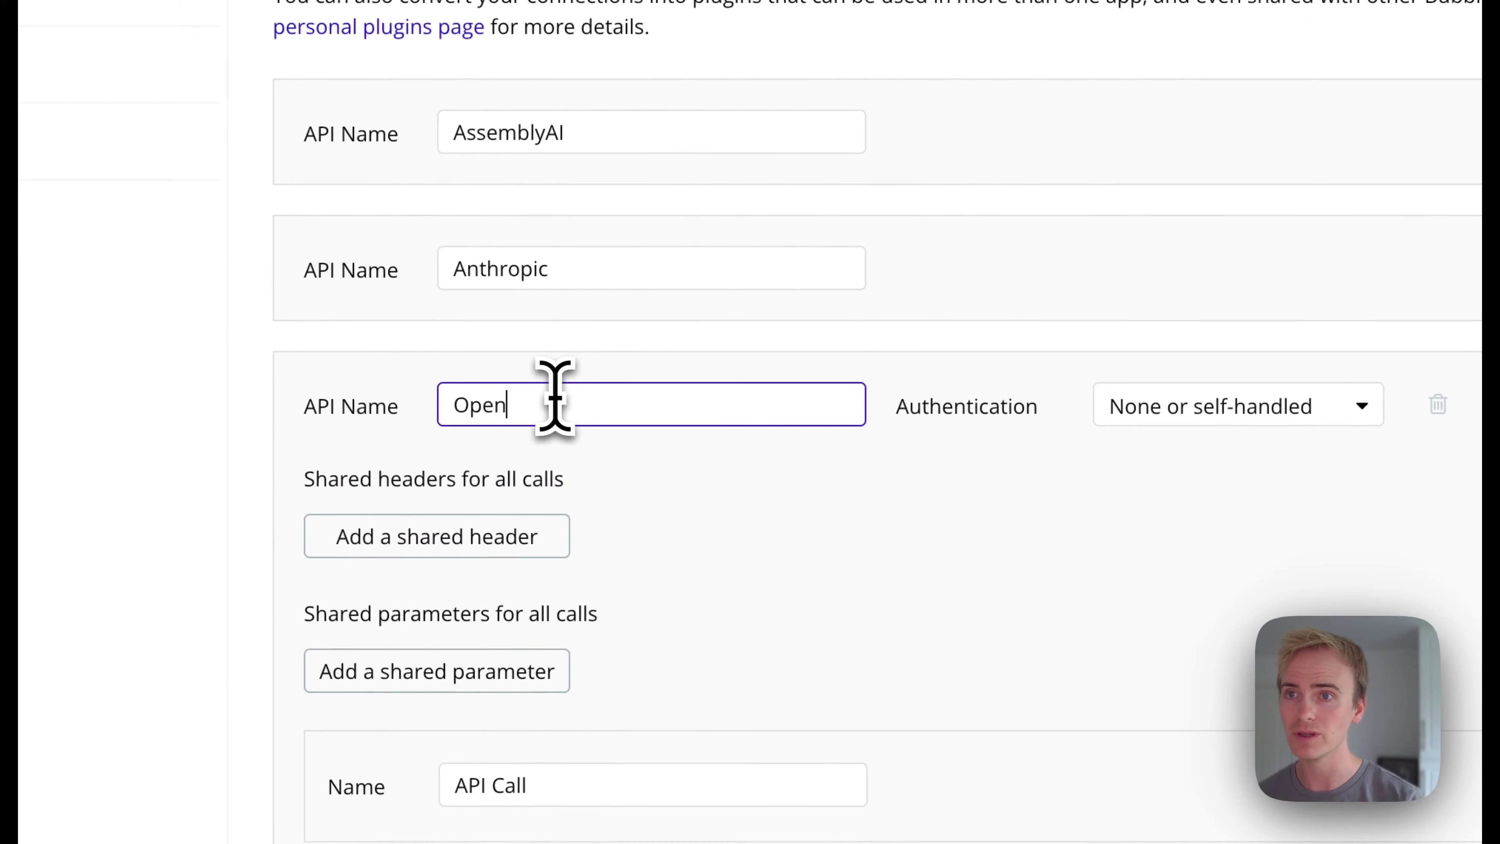
{"action": "type", "text": "AI"}
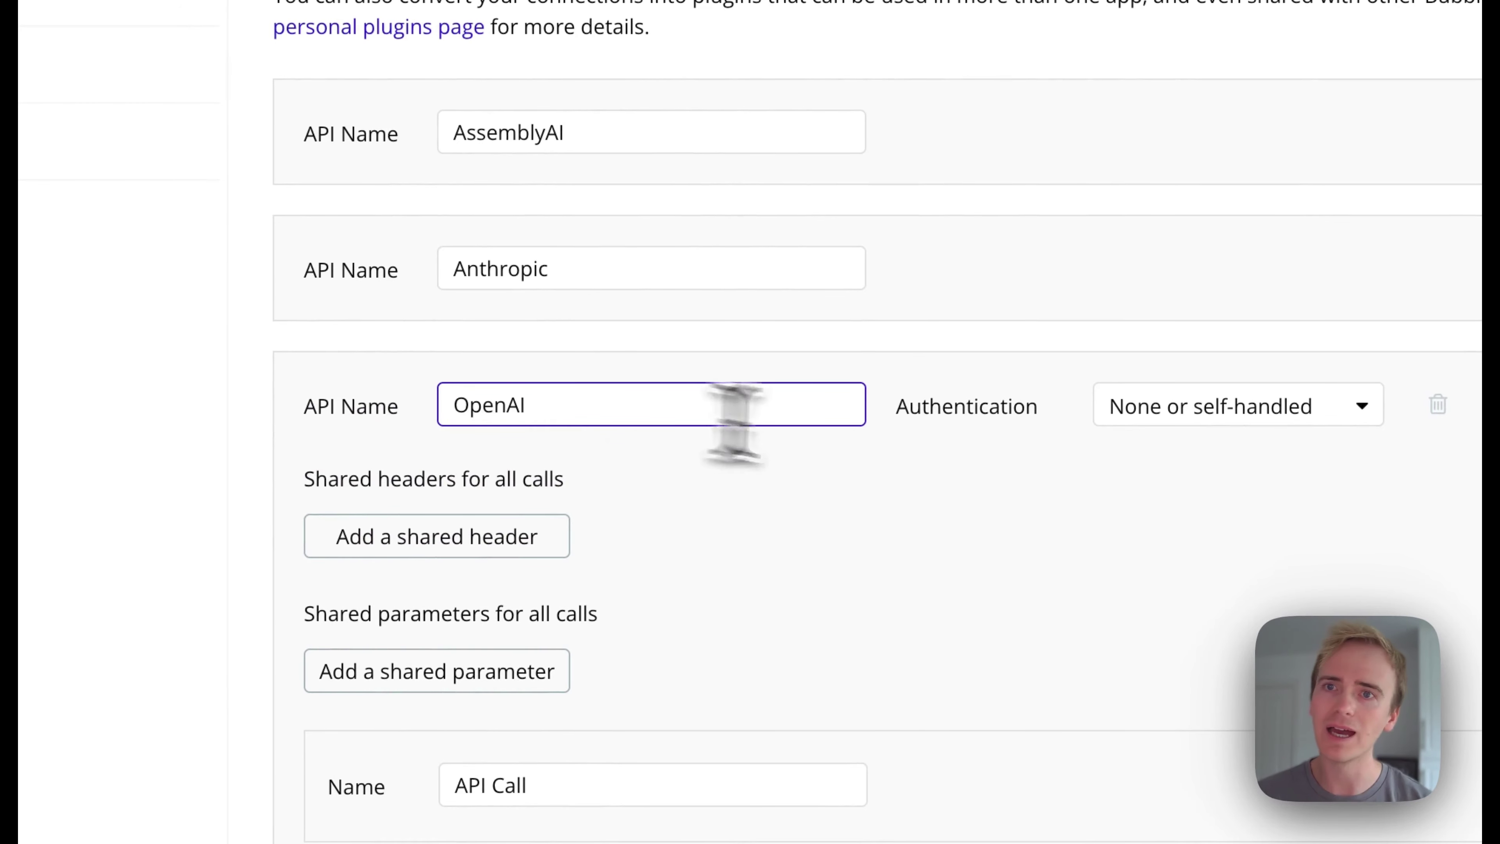
{"action": "left_click", "coordinate": [1114, 414]}
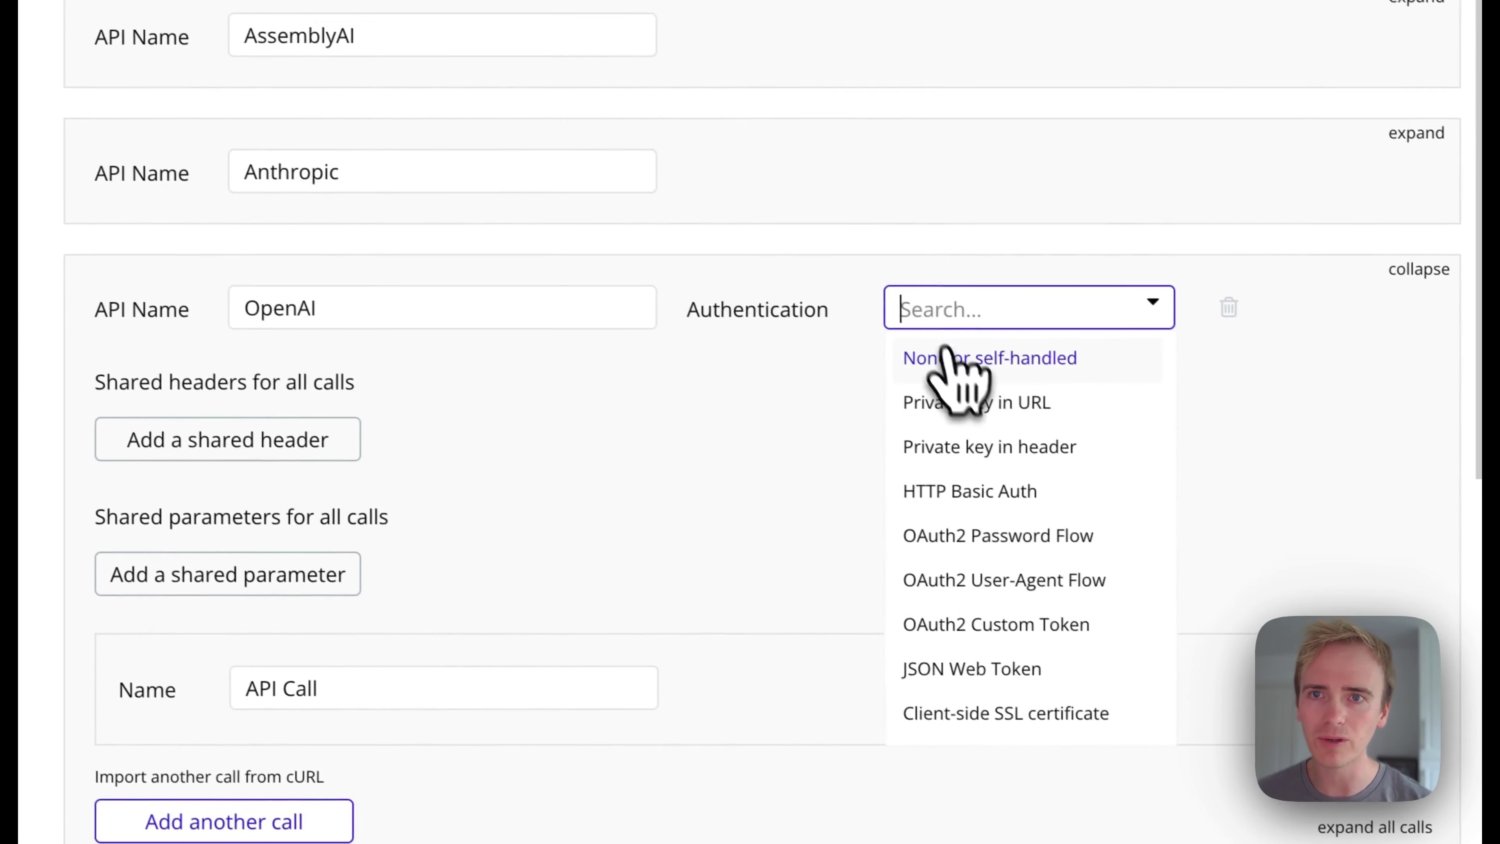
{"action": "left_click", "coordinate": [974, 448]}
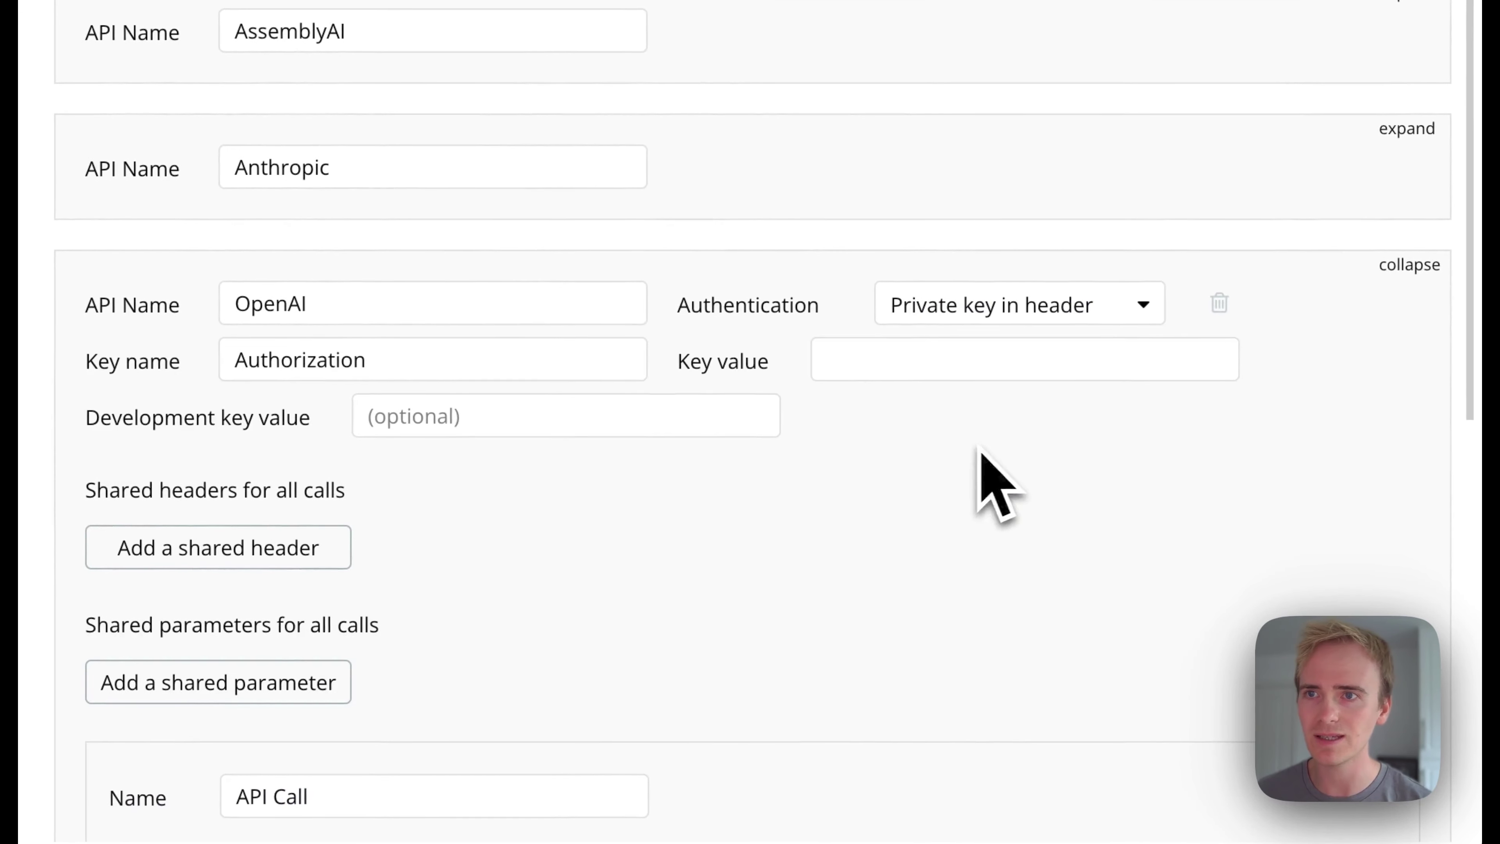
Expand the OpenAI API's call, name it Generate AI text and set it to be used as an Action
{"action": "scroll", "coordinate": [459, 567], "scroll_direction": "down", "scroll_amount": 5}
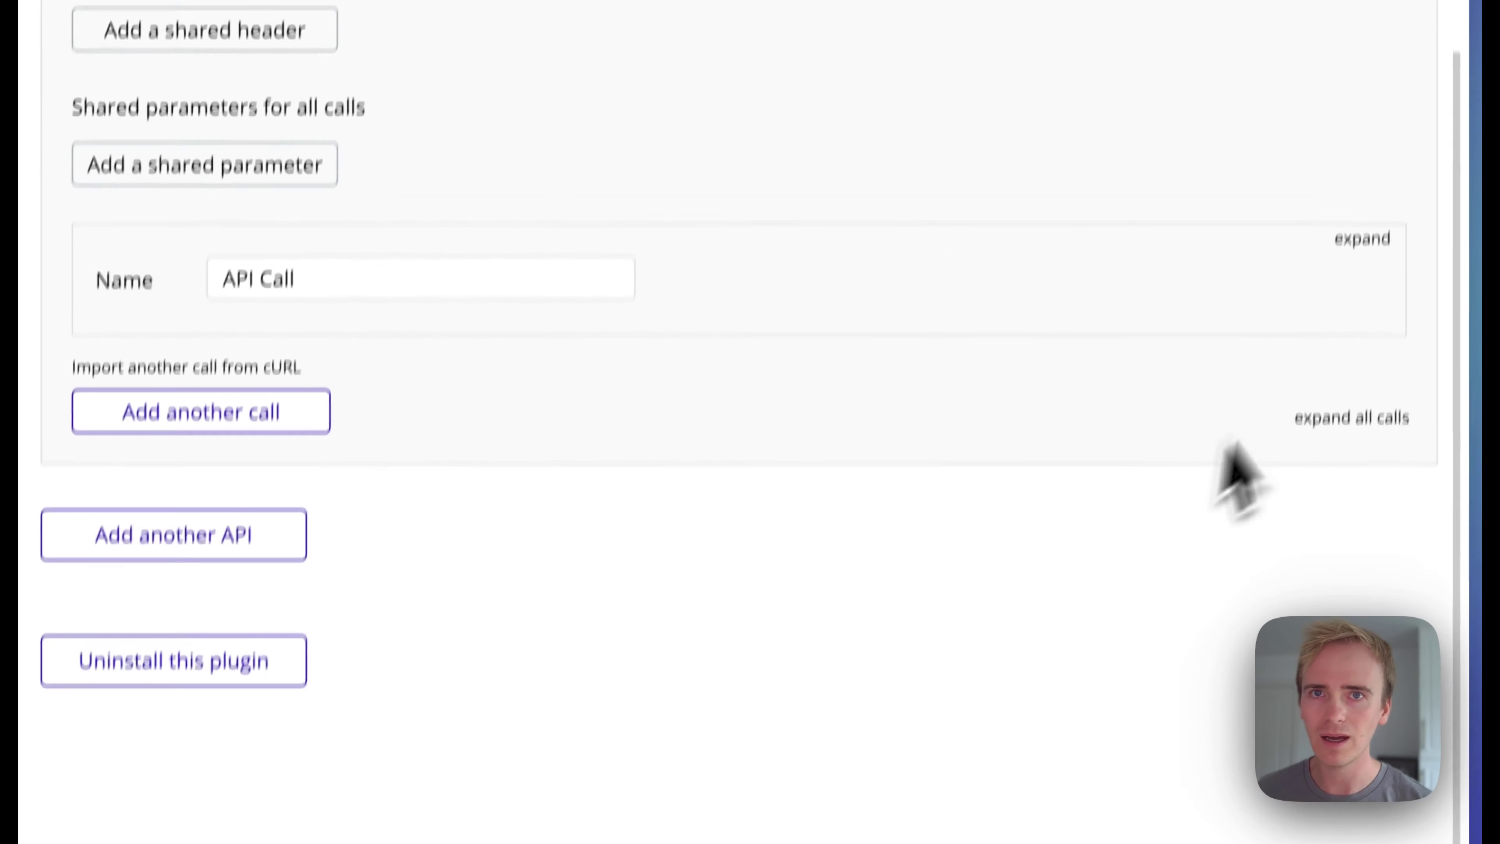
{"action": "left_click", "coordinate": [1346, 302]}
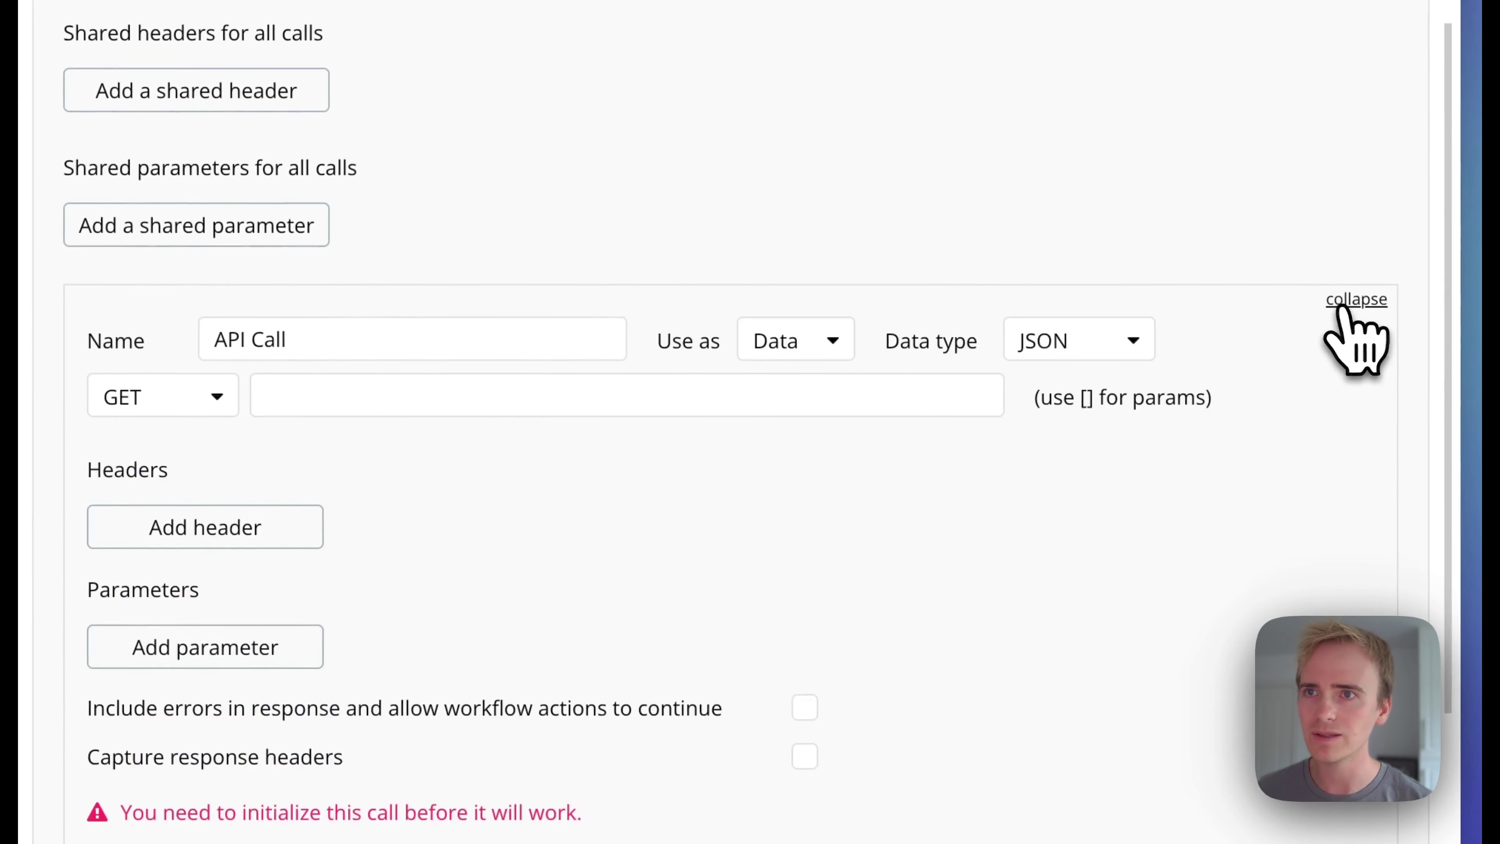
{"action": "triple_click", "coordinate": [378, 340]}
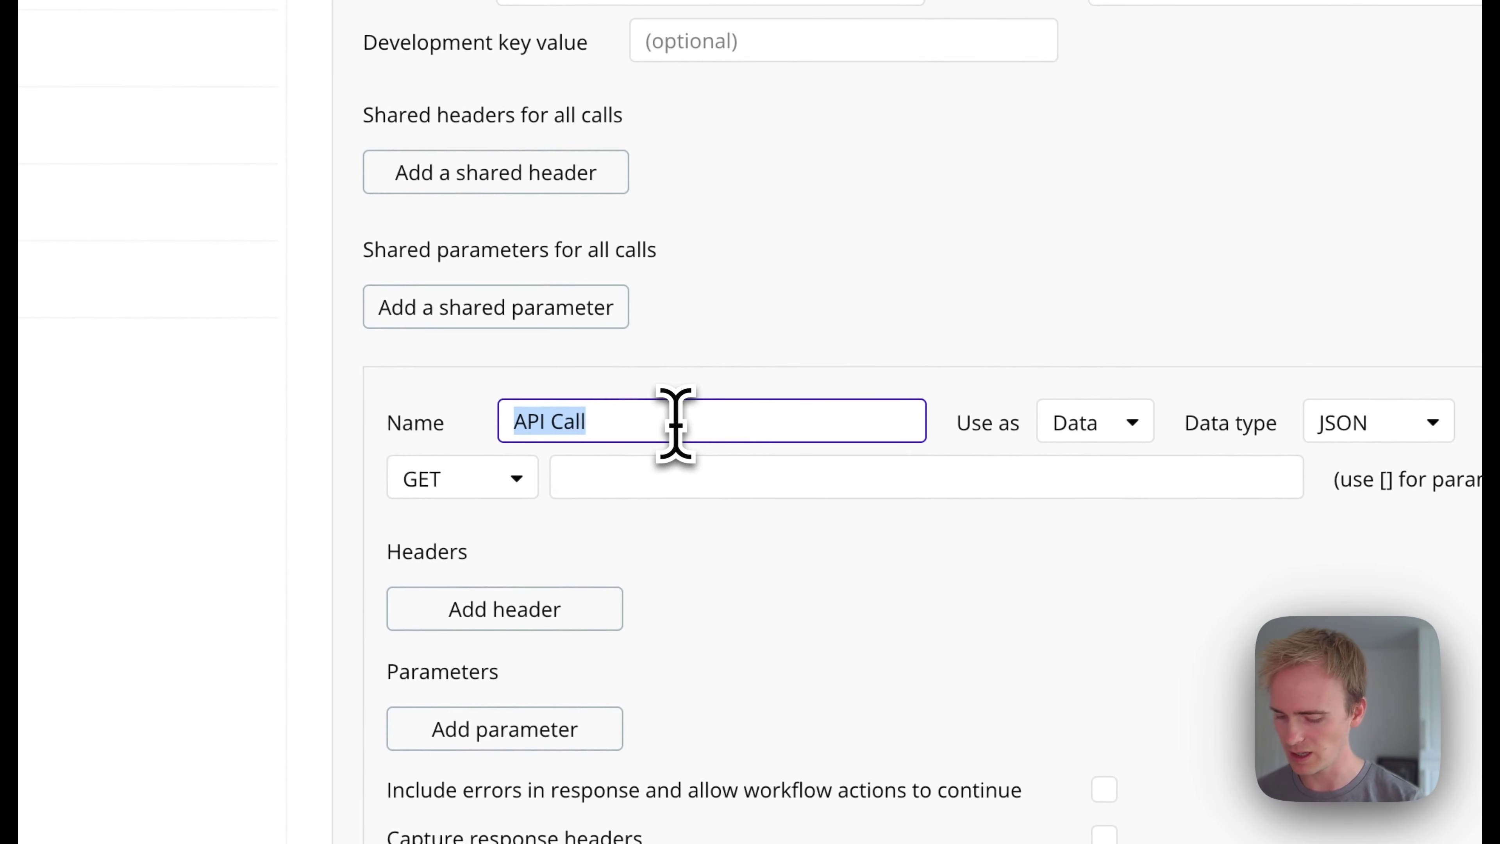
{"action": "type", "text": "Generate AI text"}
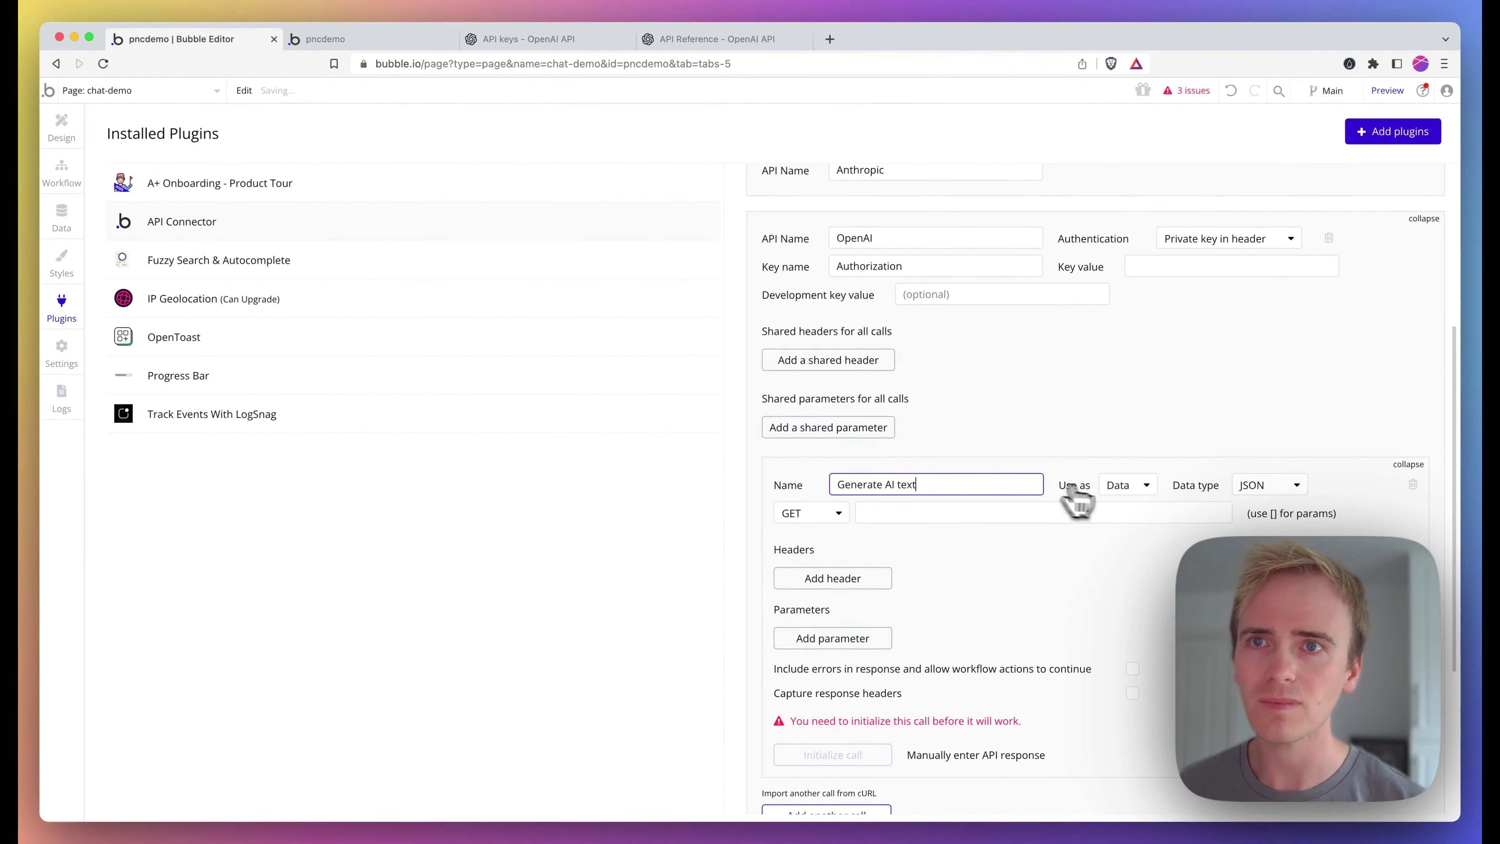
{"action": "left_click", "coordinate": [1121, 486]}
{"action": "left_click", "coordinate": [1122, 532]}
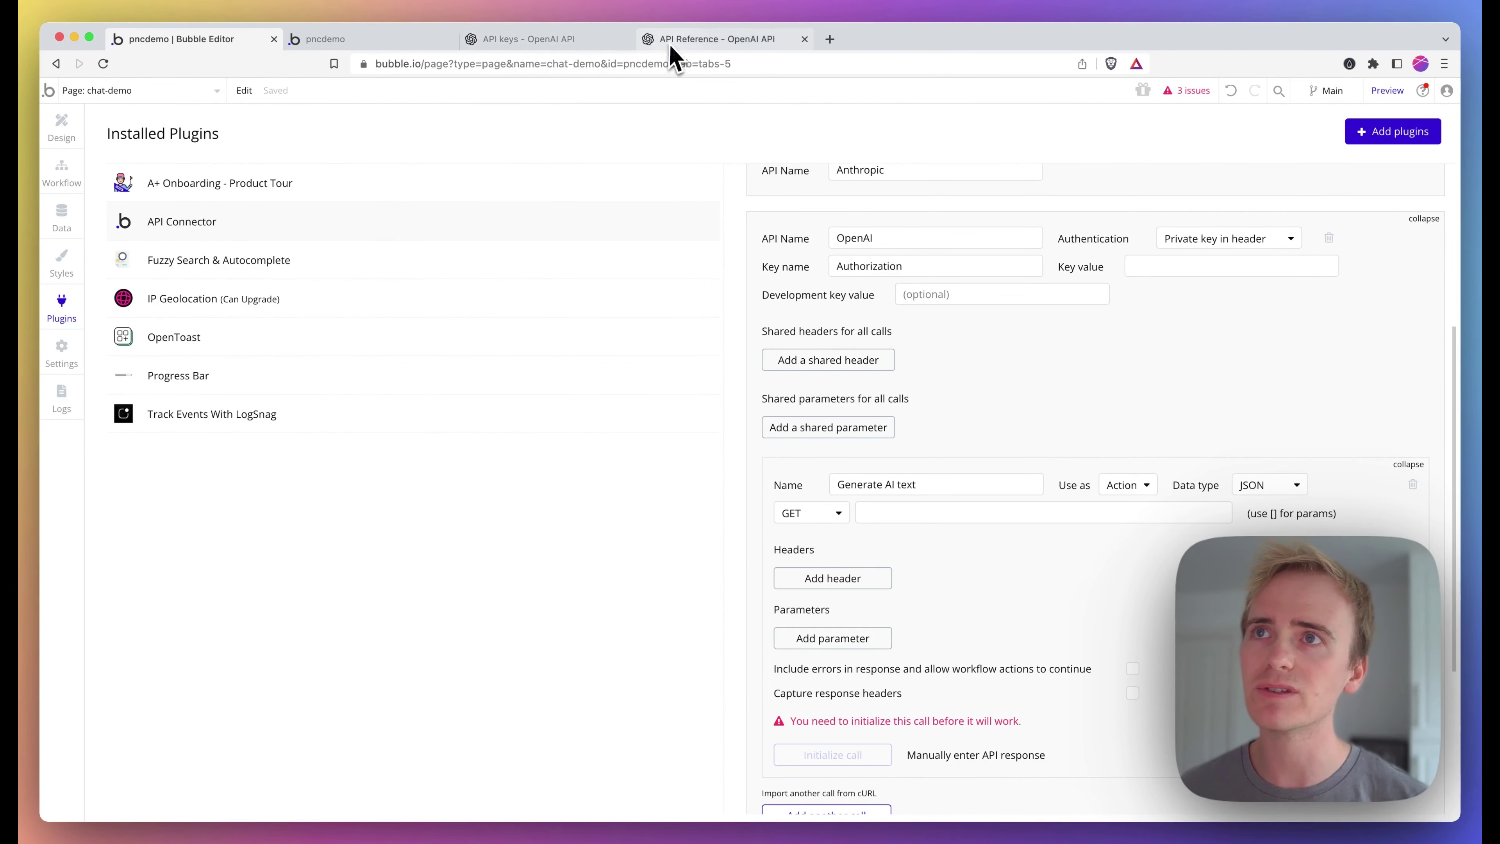
Switch to the OpenAI API reference and copy the Content-Type header name from the chat completion example request
{"action": "left_click", "coordinate": [673, 53]}
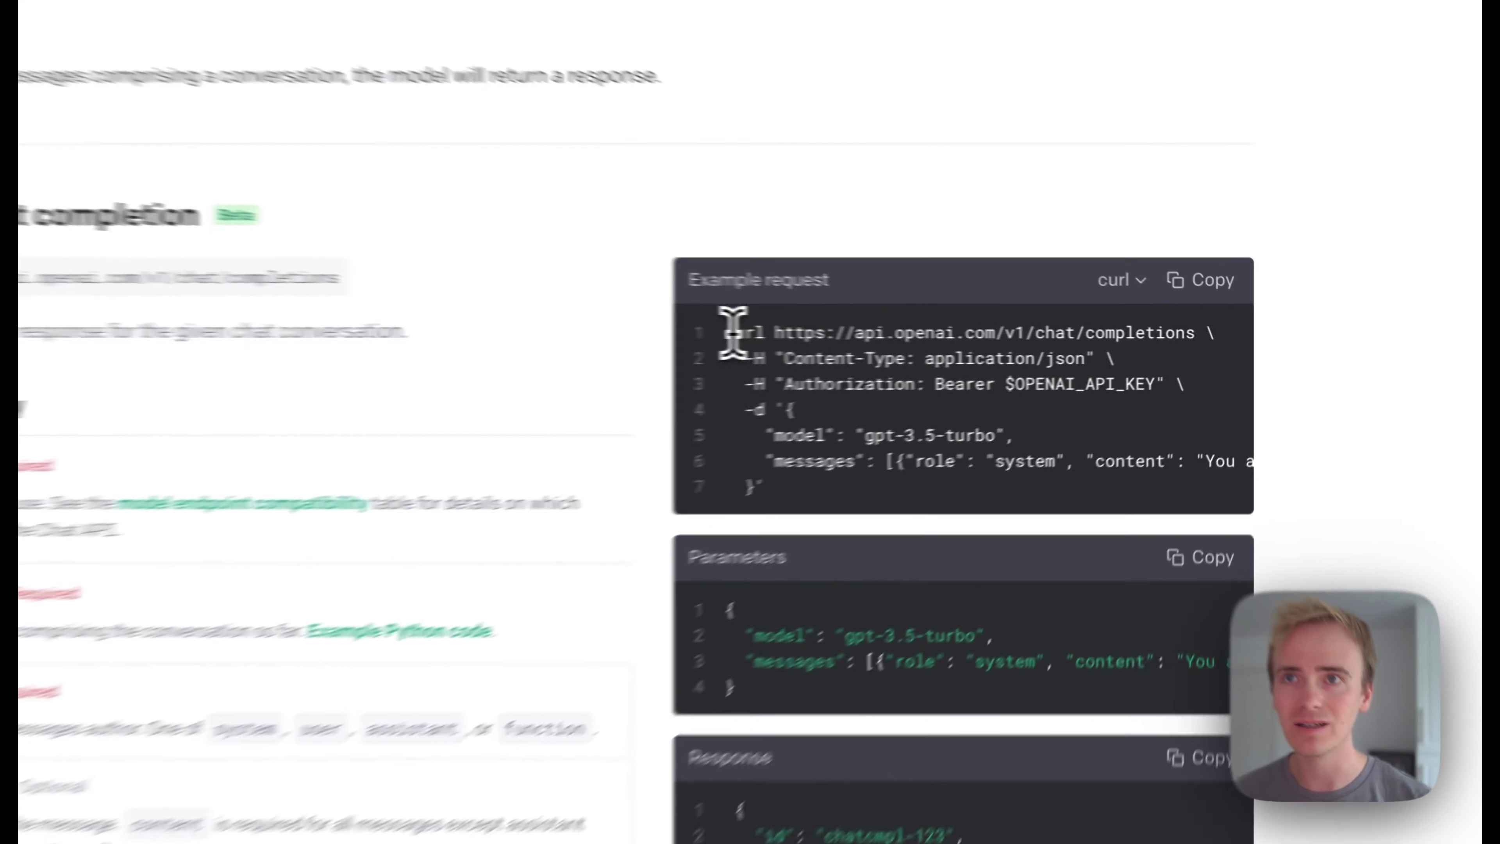
{"action": "left_click_drag", "start_coordinate": [976, 336], "coordinate": [1076, 430]}
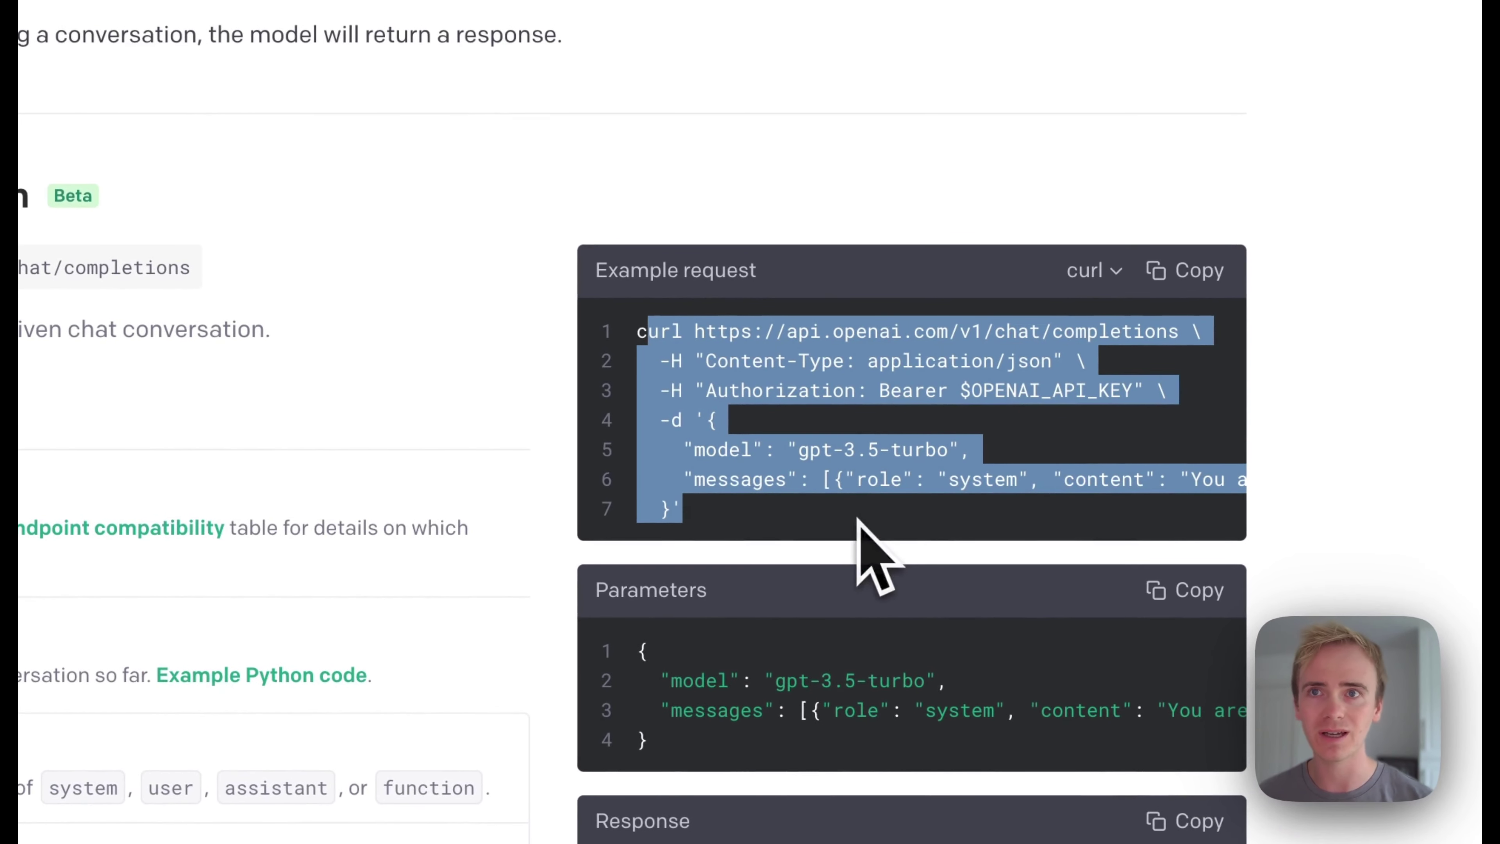
{"action": "left_click", "coordinate": [833, 485]}
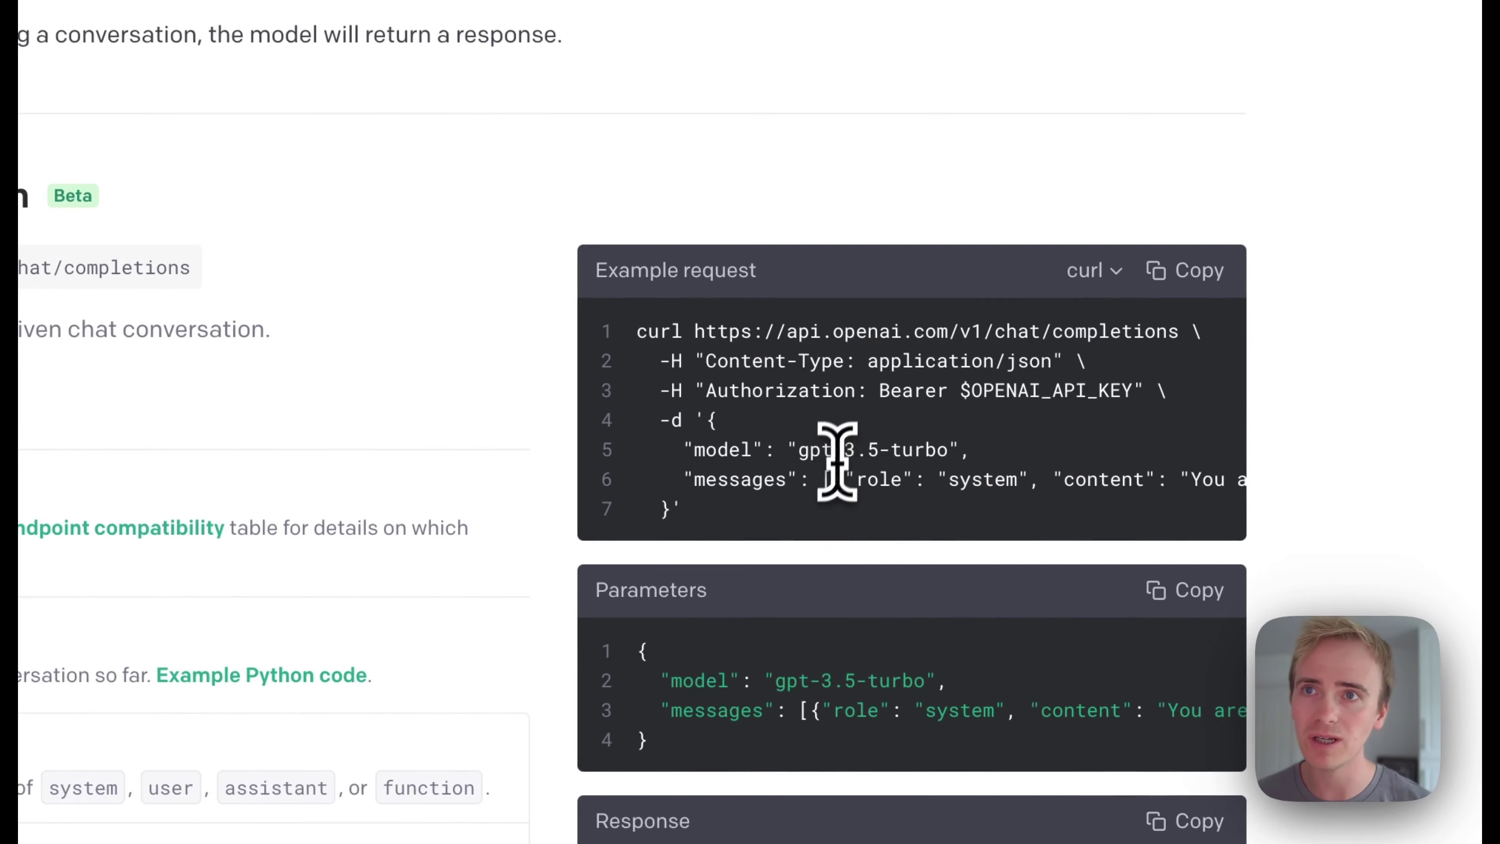
{"action": "left_click_drag", "start_coordinate": [707, 360], "coordinate": [850, 354]}
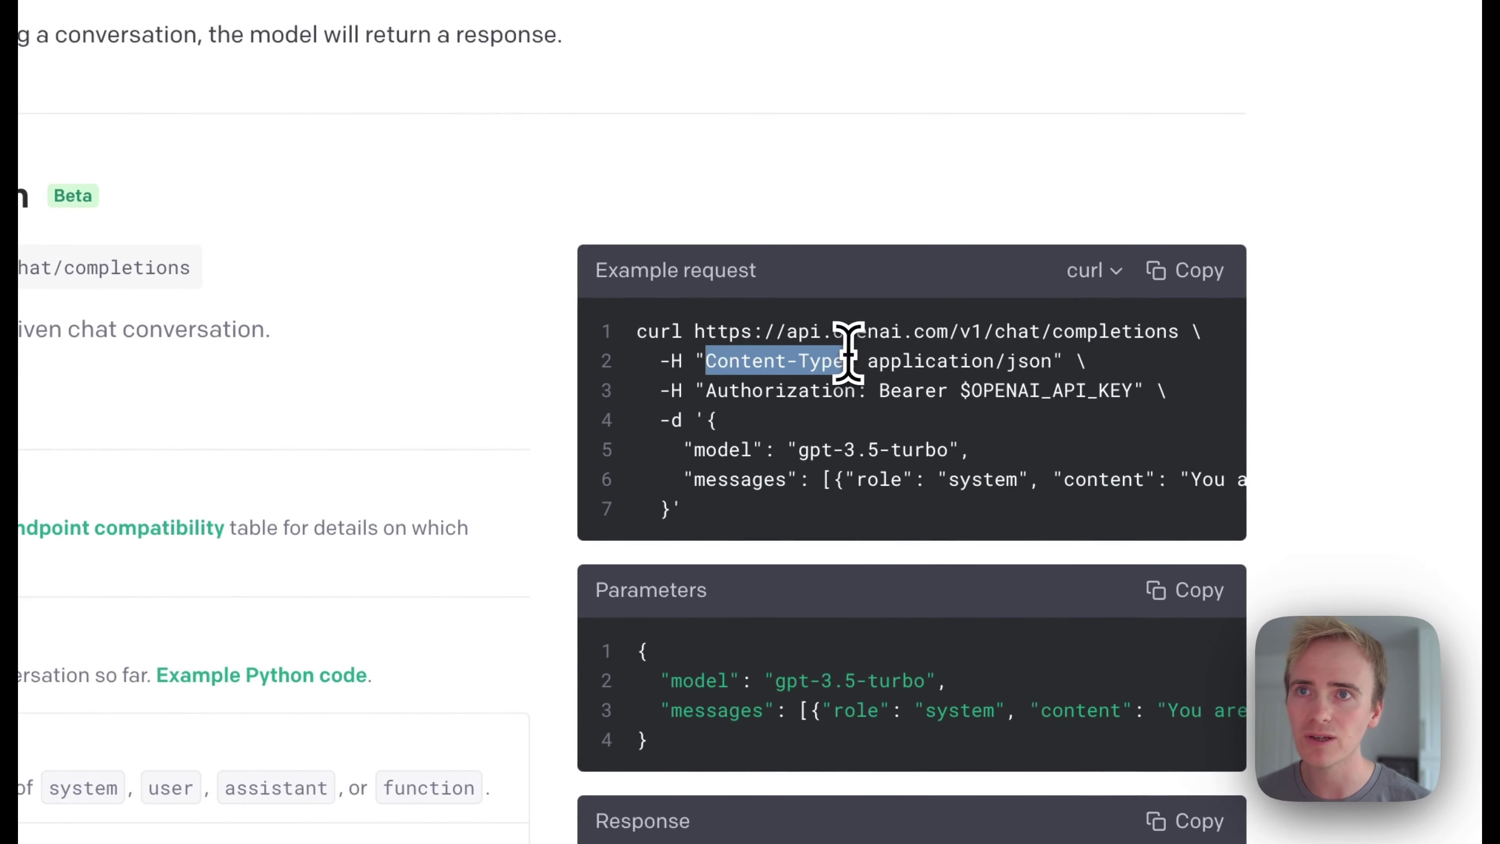
{"action": "key", "text": "super+c"}
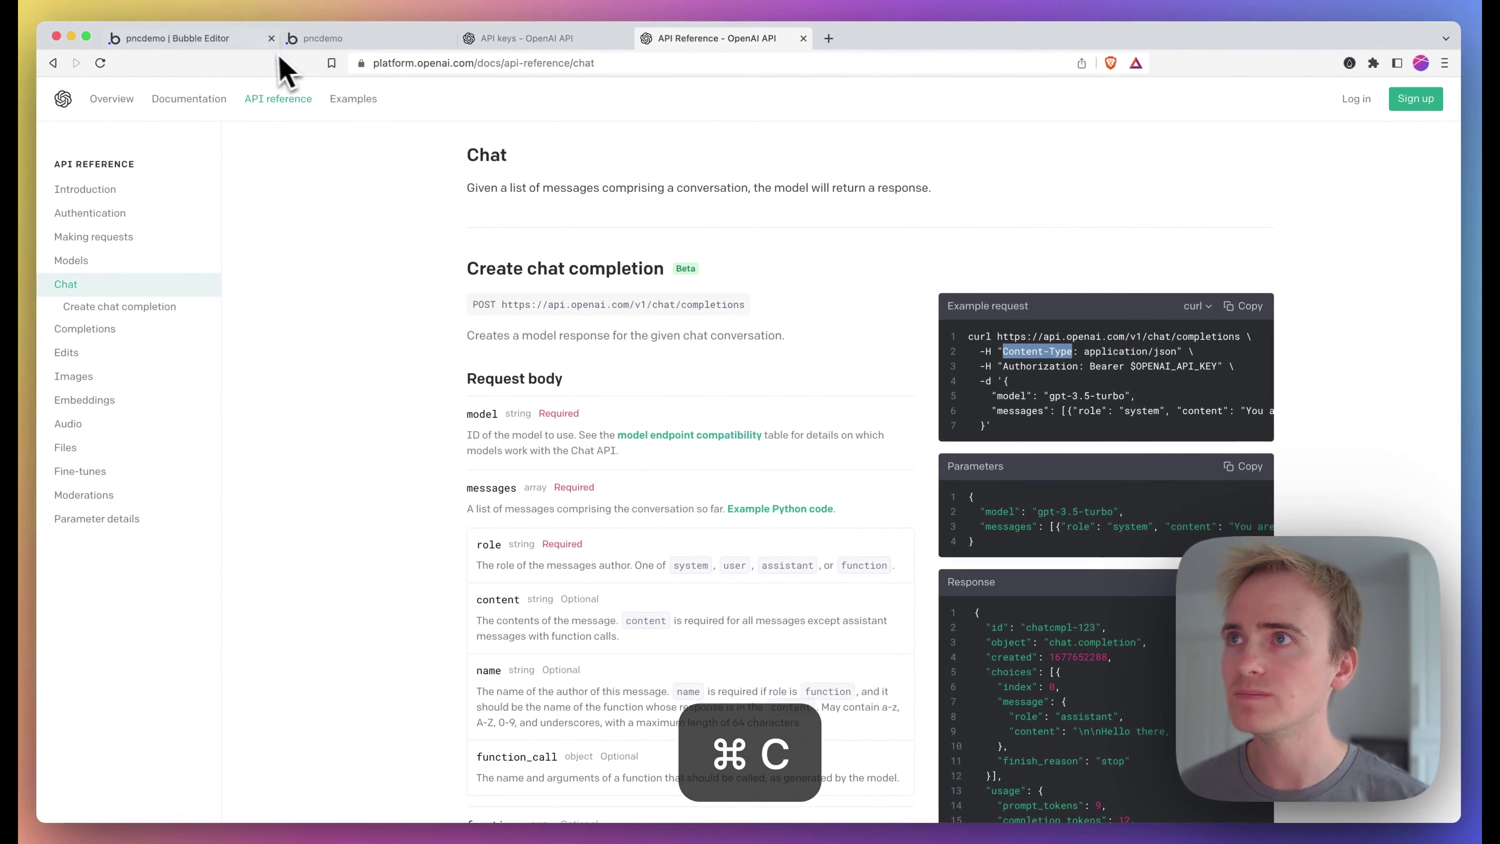
Return to the Bubble editor and add a shared header to the OpenAI API with Content-Type as its key
{"action": "left_click", "coordinate": [227, 41]}
{"action": "scroll", "coordinate": [938, 274], "scroll_direction": "up", "scroll_amount": 2}
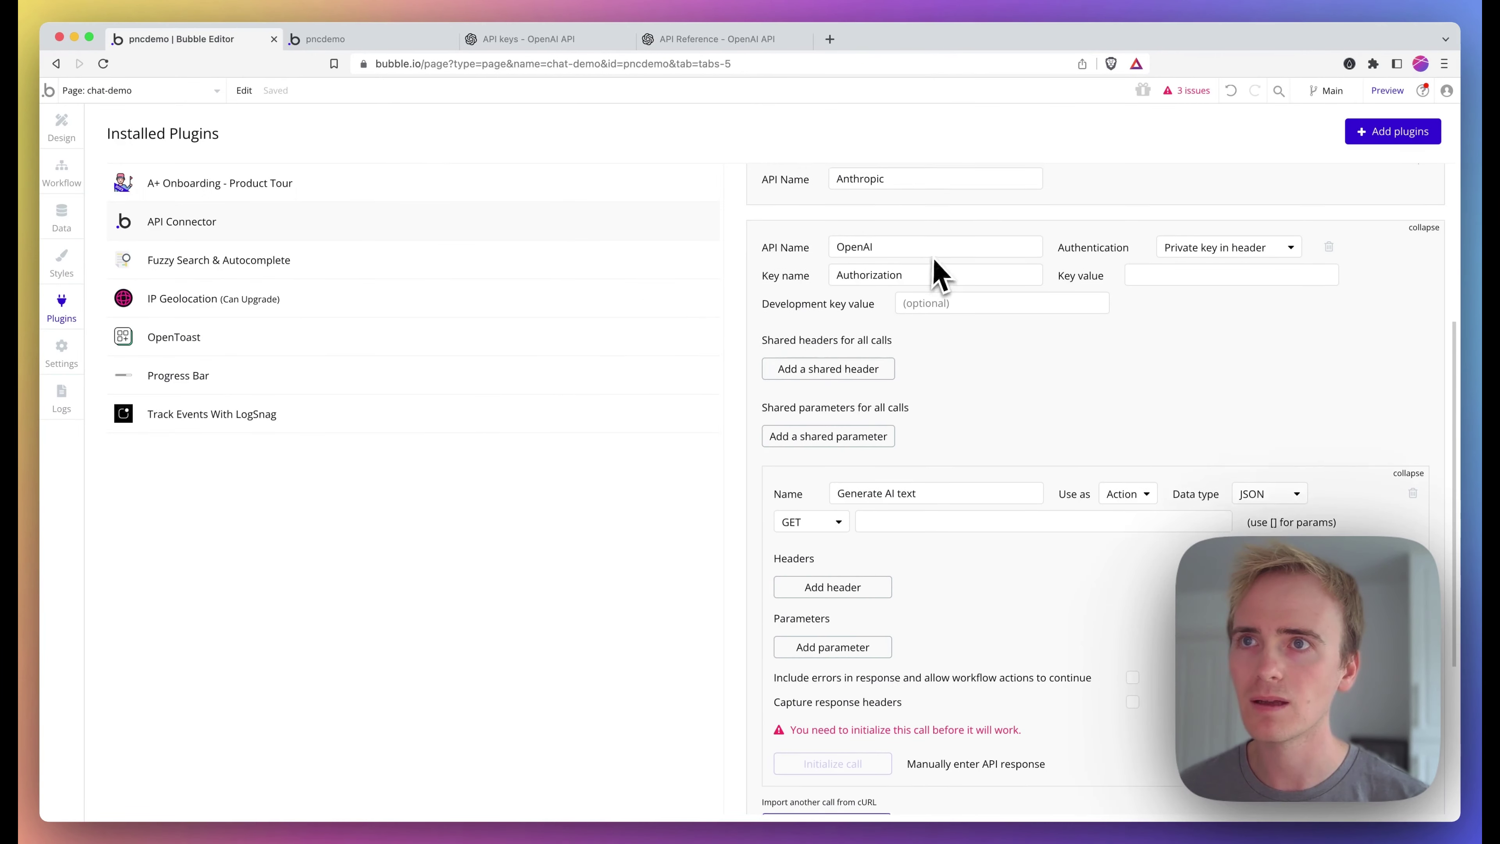
{"action": "left_click", "coordinate": [861, 397]}
{"action": "left_click", "coordinate": [888, 391]}
{"action": "key", "text": "super+v"}
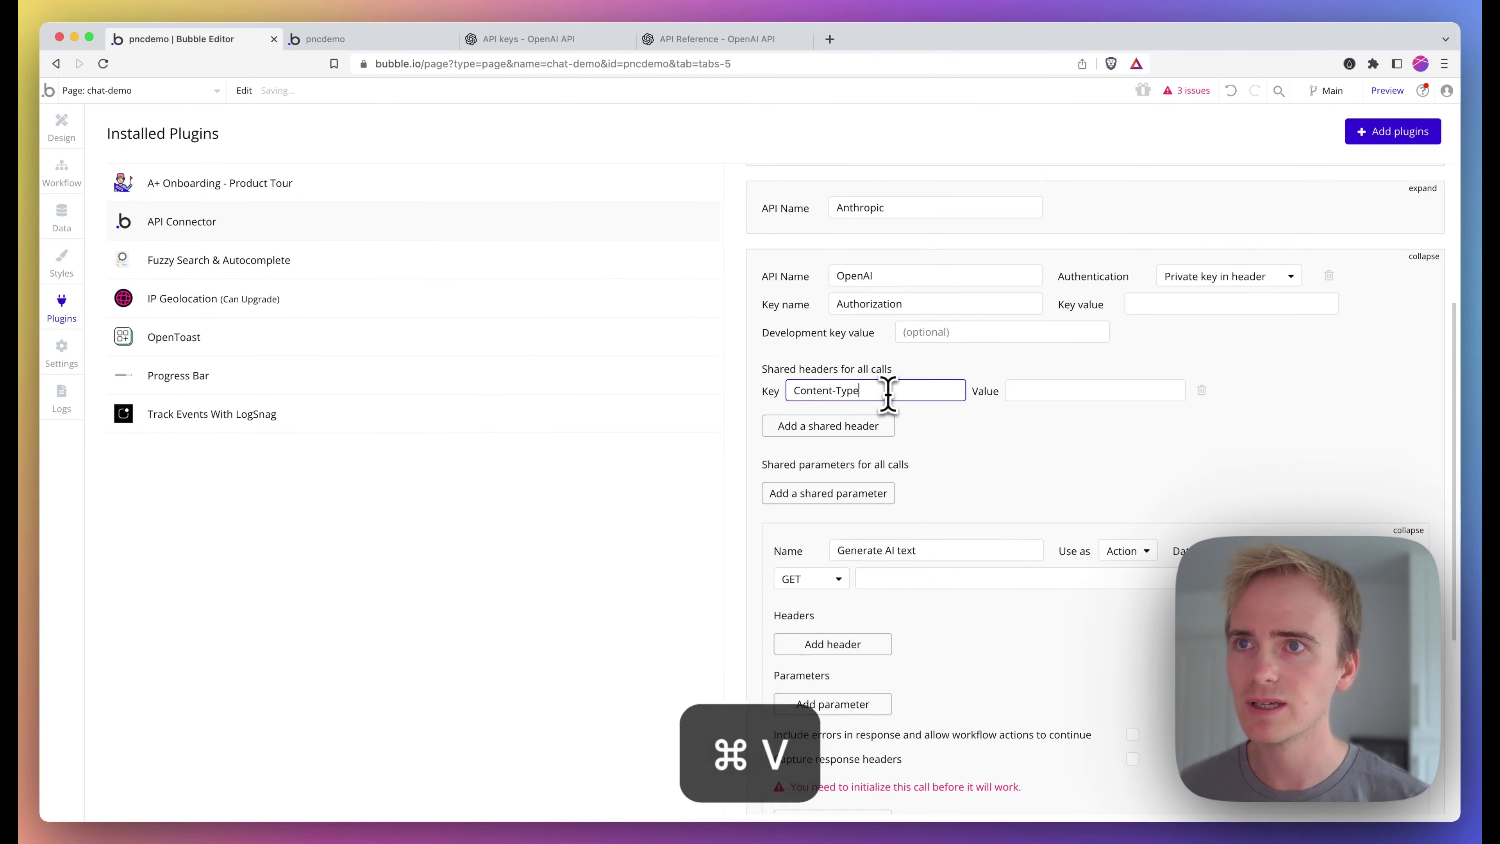
Copy application/json from the OpenAI example request and paste it as the Content-Type shared header's value in Bubble
{"action": "left_click", "coordinate": [703, 39]}
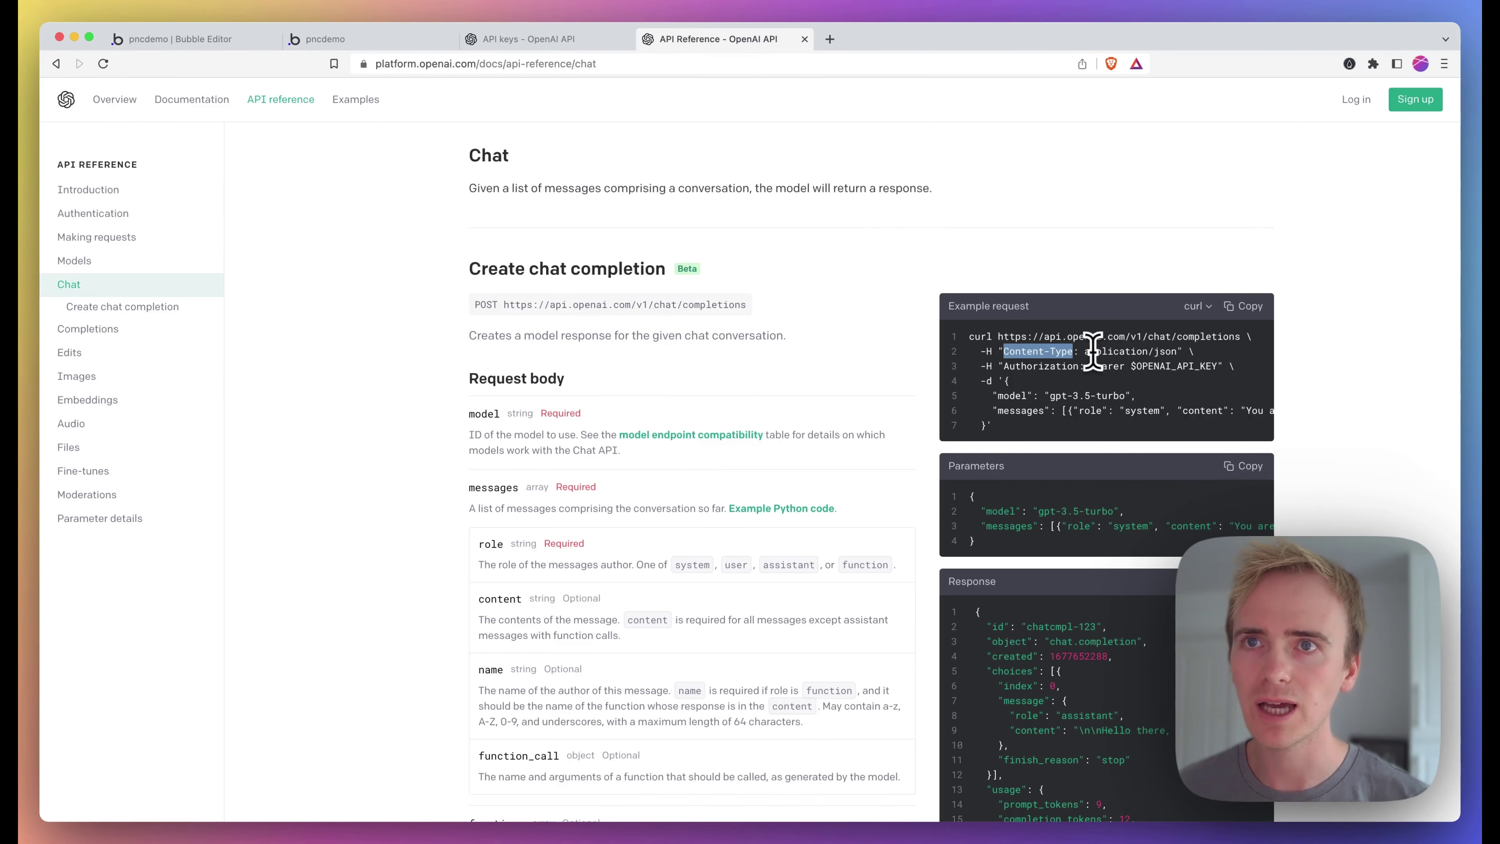
{"action": "key", "text": "super+c"}
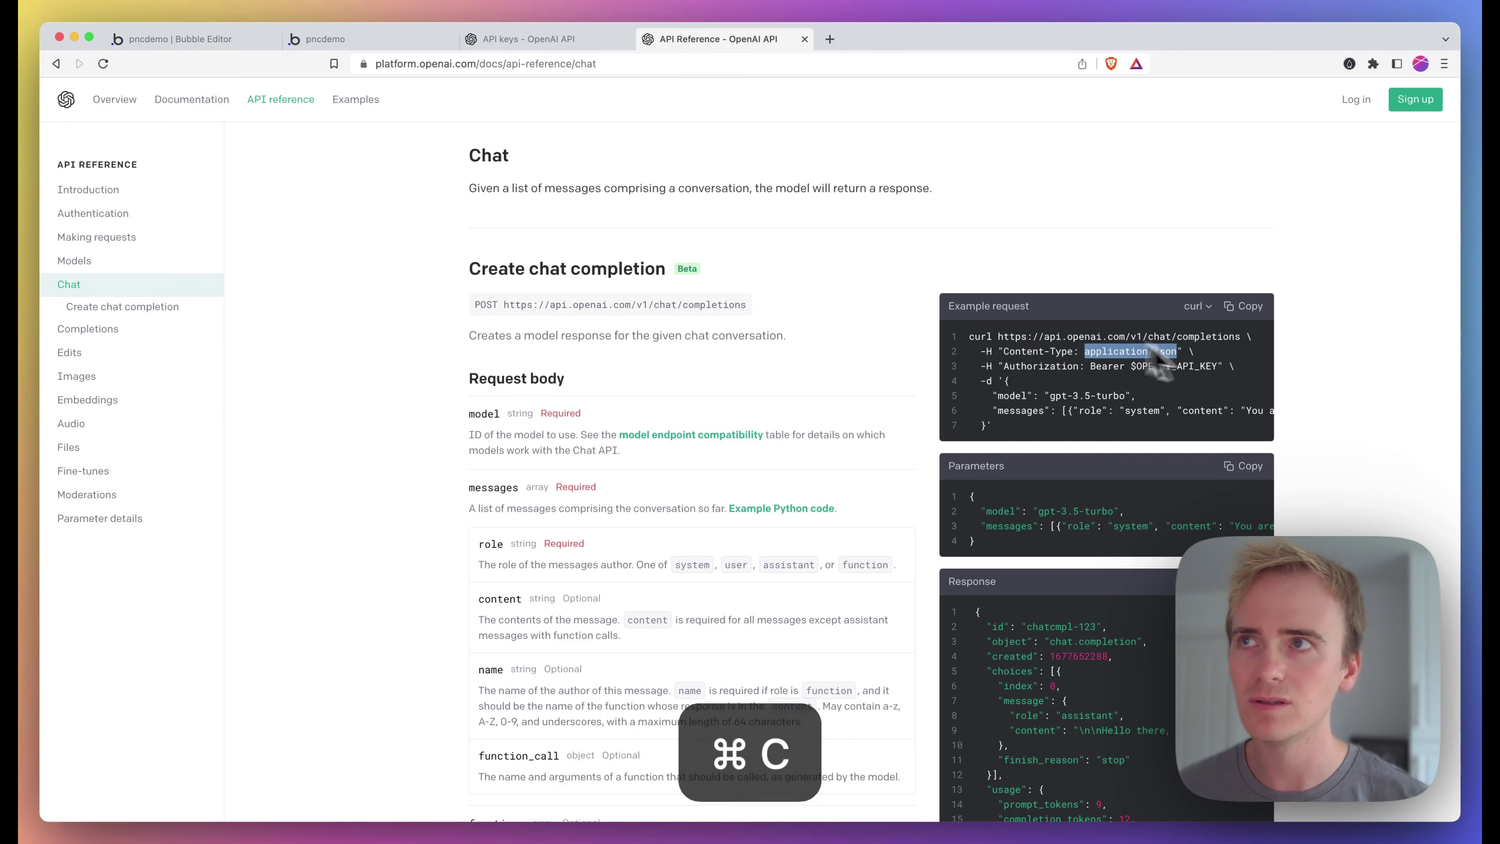
{"action": "left_click", "coordinate": [227, 40]}
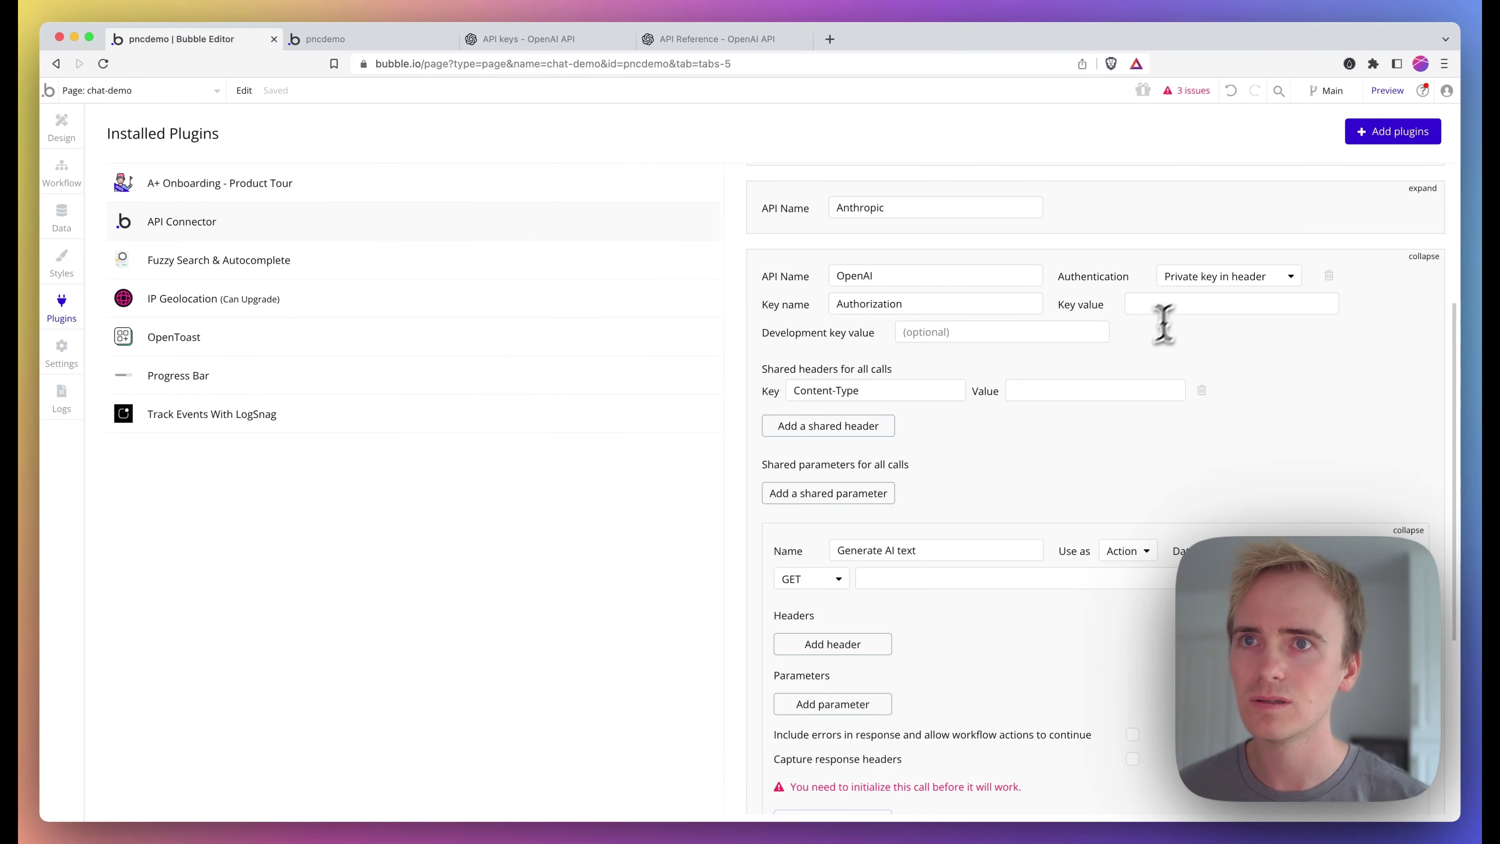
{"action": "left_click", "coordinate": [1109, 389]}
{"action": "key", "text": "super+v"}
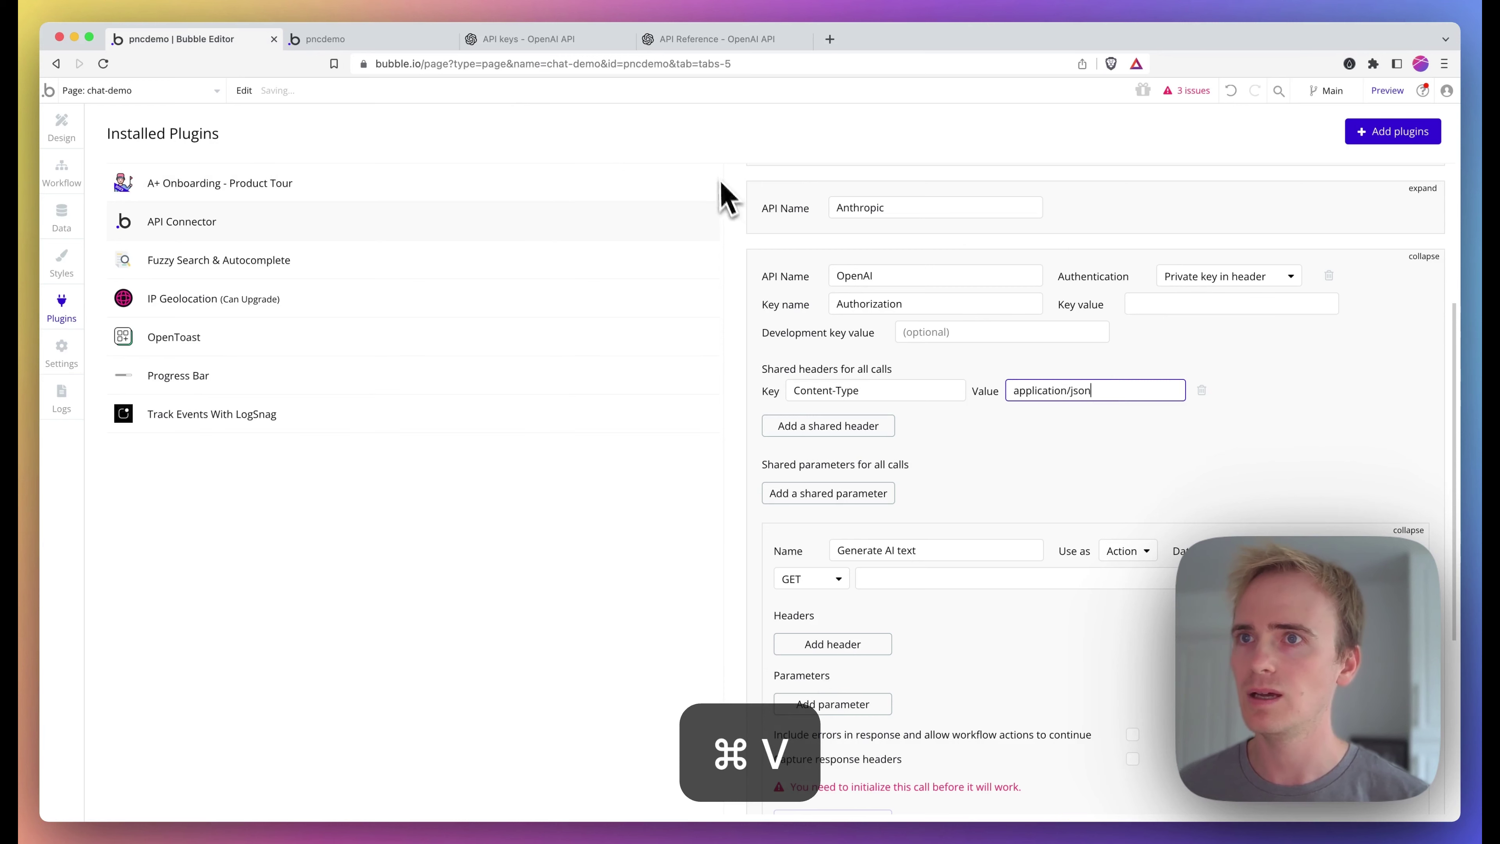
Check the Authorization header format in the OpenAI reference and start Bubble's Authorization key value with "Bearer "
{"action": "left_click", "coordinate": [694, 39]}
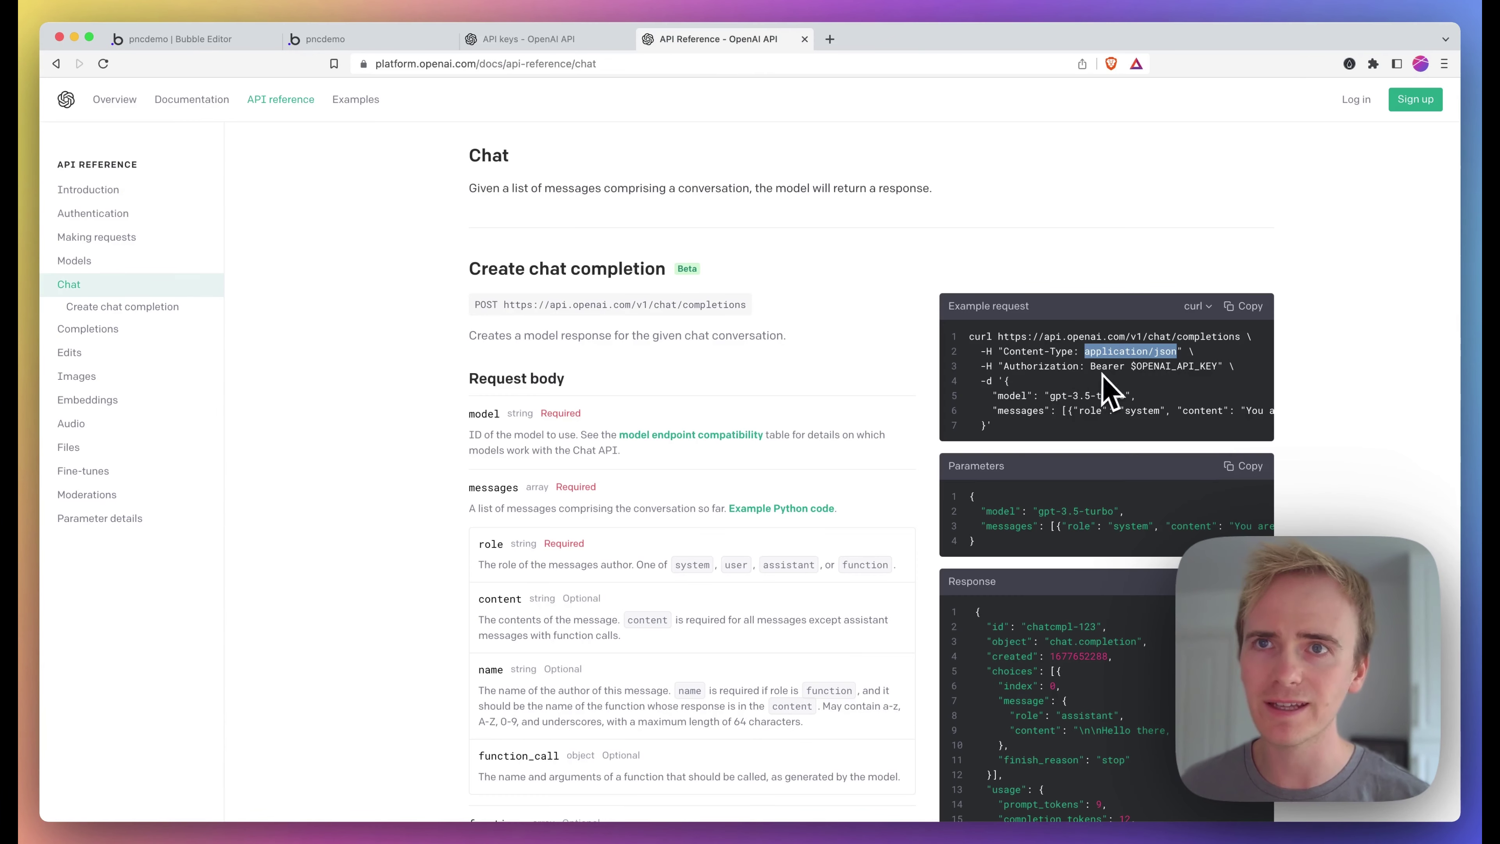
{"action": "left_click", "coordinate": [212, 41]}
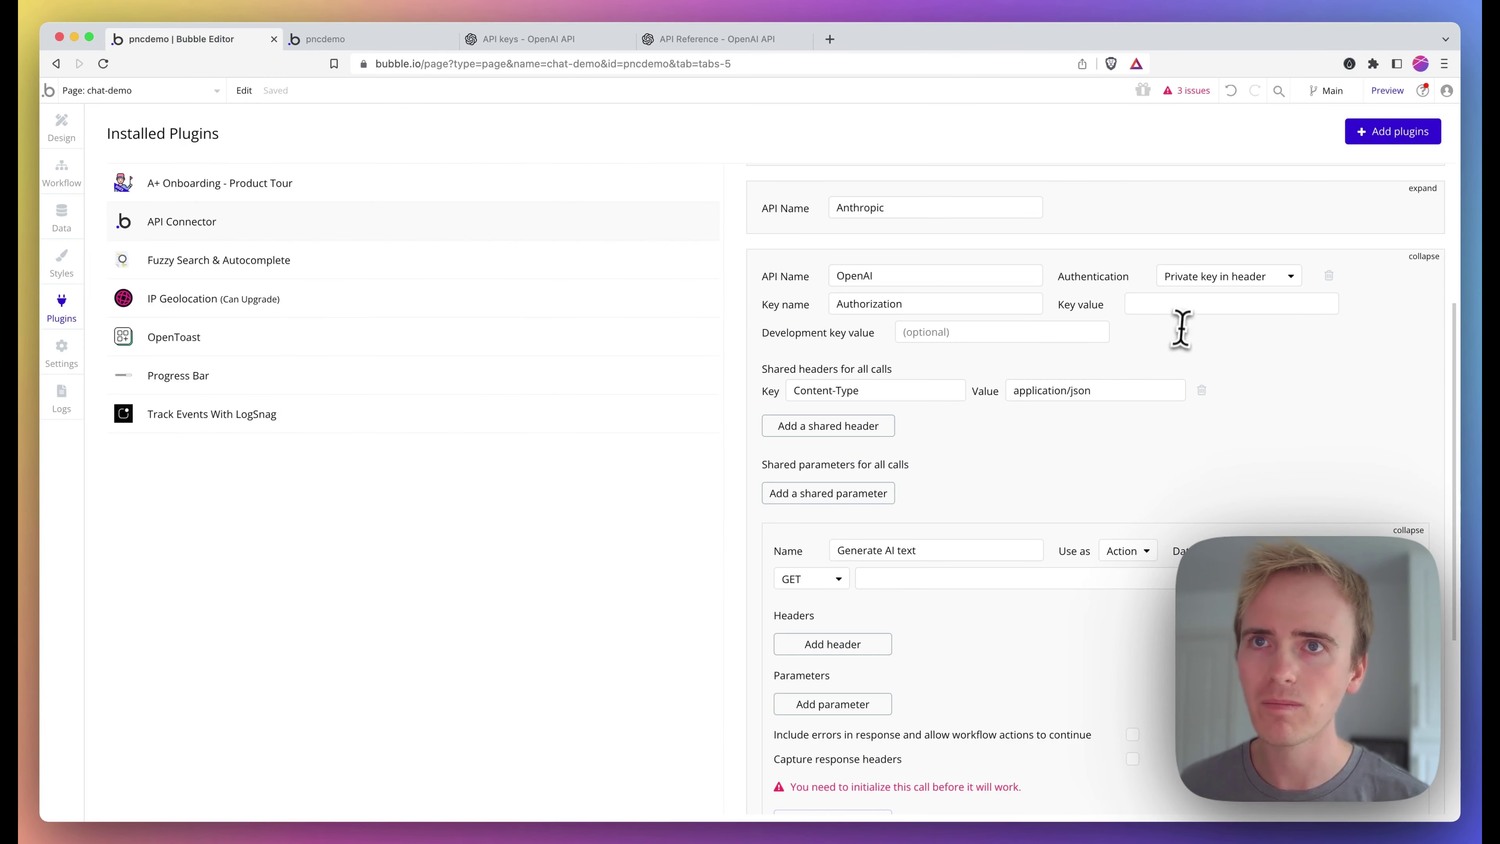
{"action": "left_click", "coordinate": [1174, 306]}
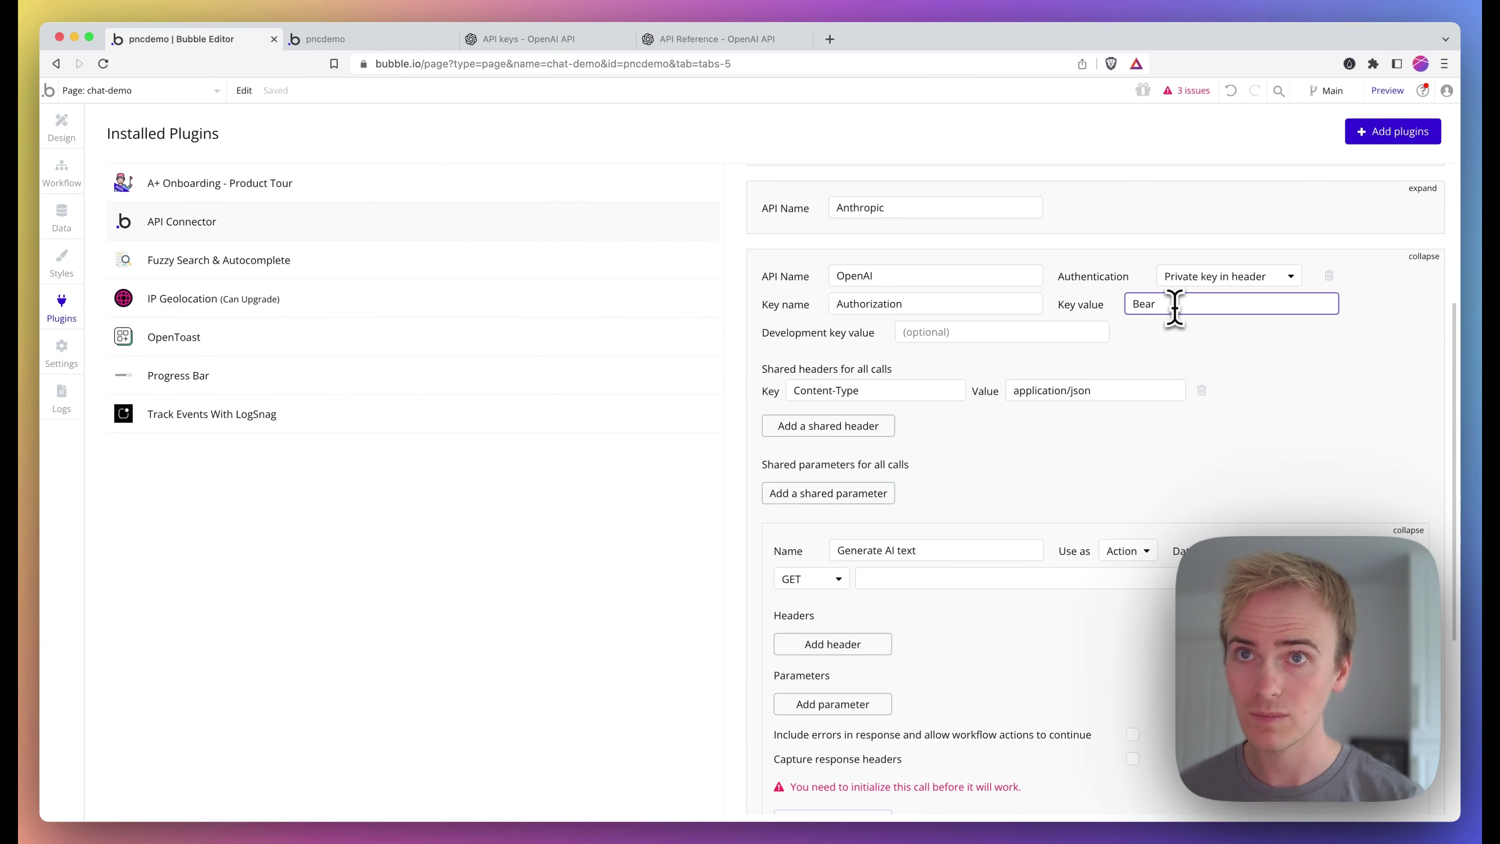
Switch to the OpenAI API keys page, create a secret key named PNC DEMO and copy it
{"action": "left_click", "coordinate": [550, 42]}
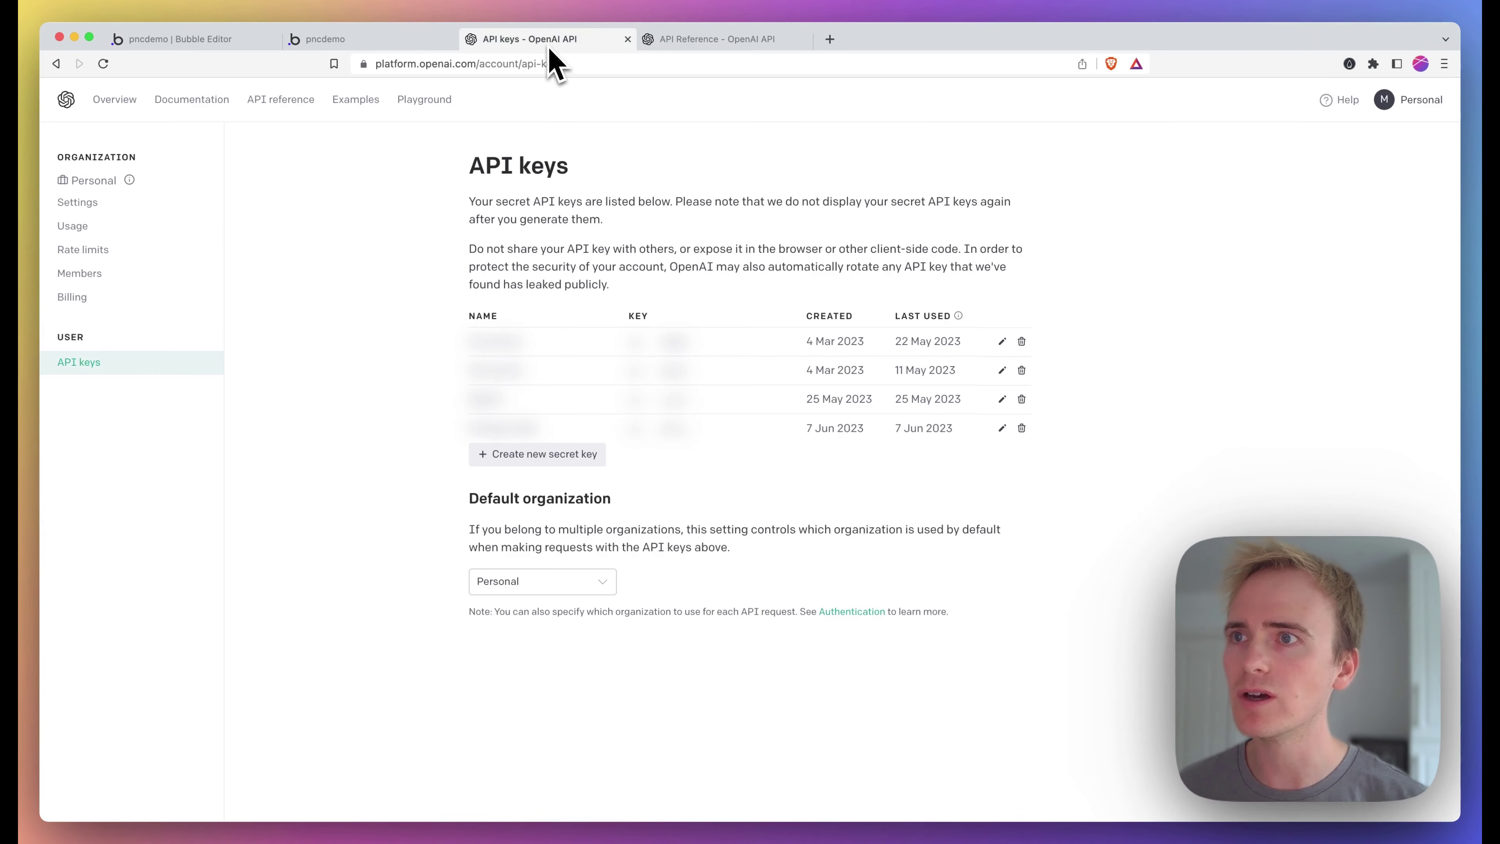
{"action": "left_click", "coordinate": [571, 461]}
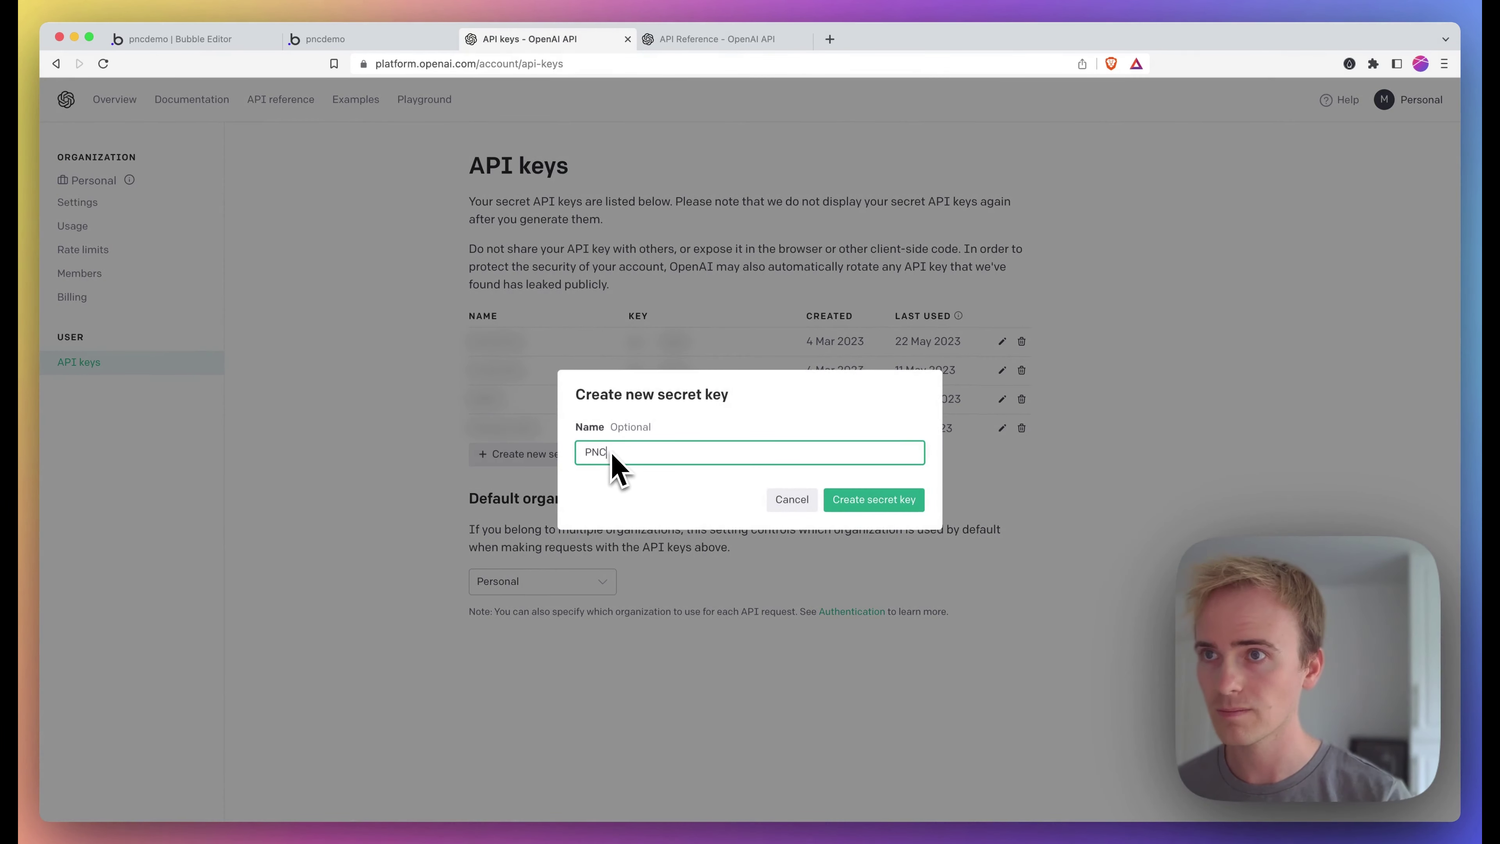
{"action": "left_click", "coordinate": [839, 504]}
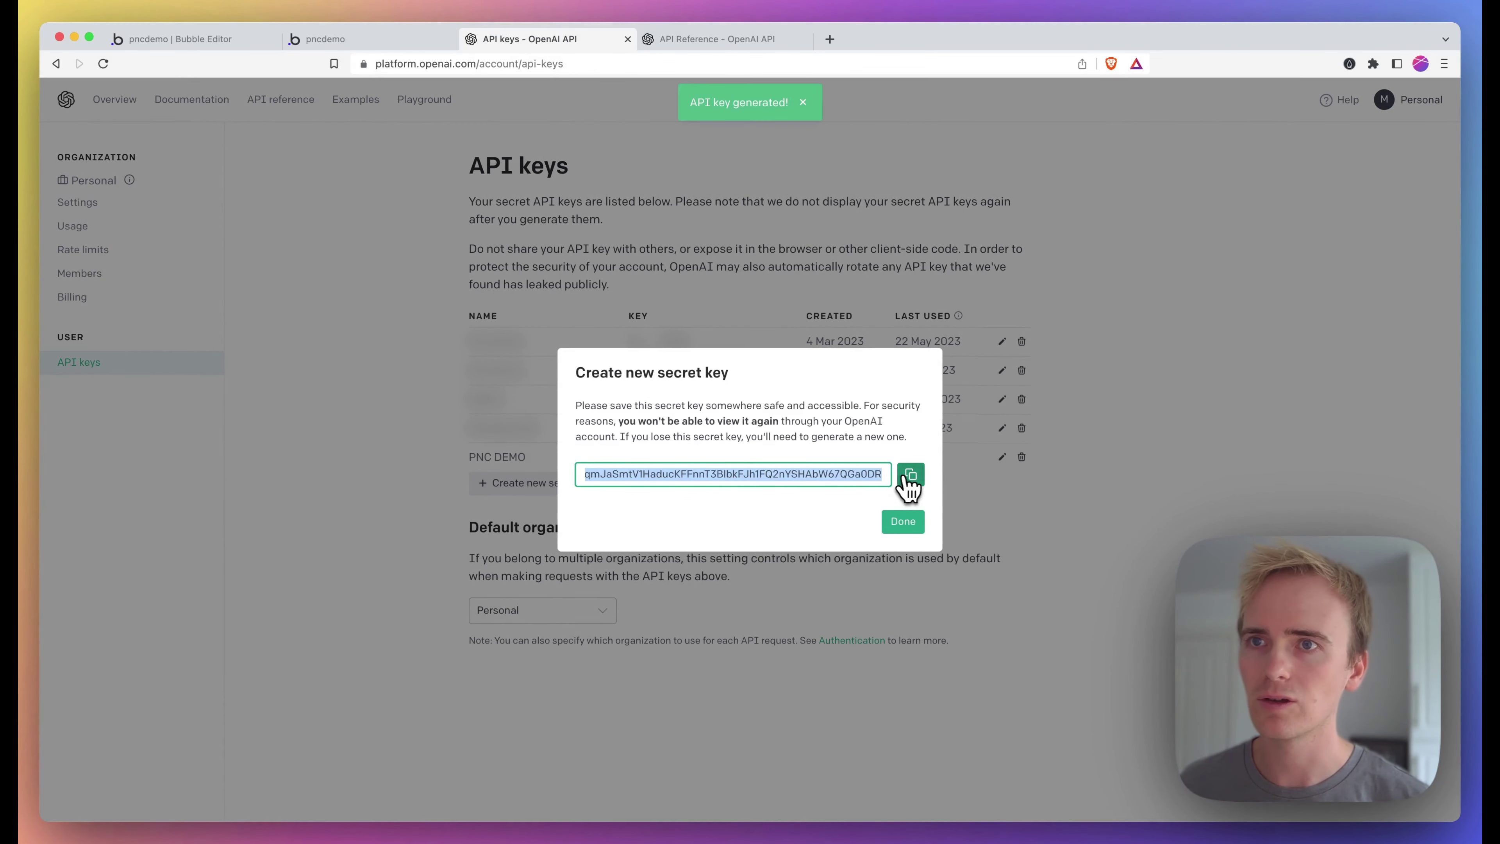
{"action": "left_click", "coordinate": [907, 478]}
{"action": "left_click", "coordinate": [908, 523]}
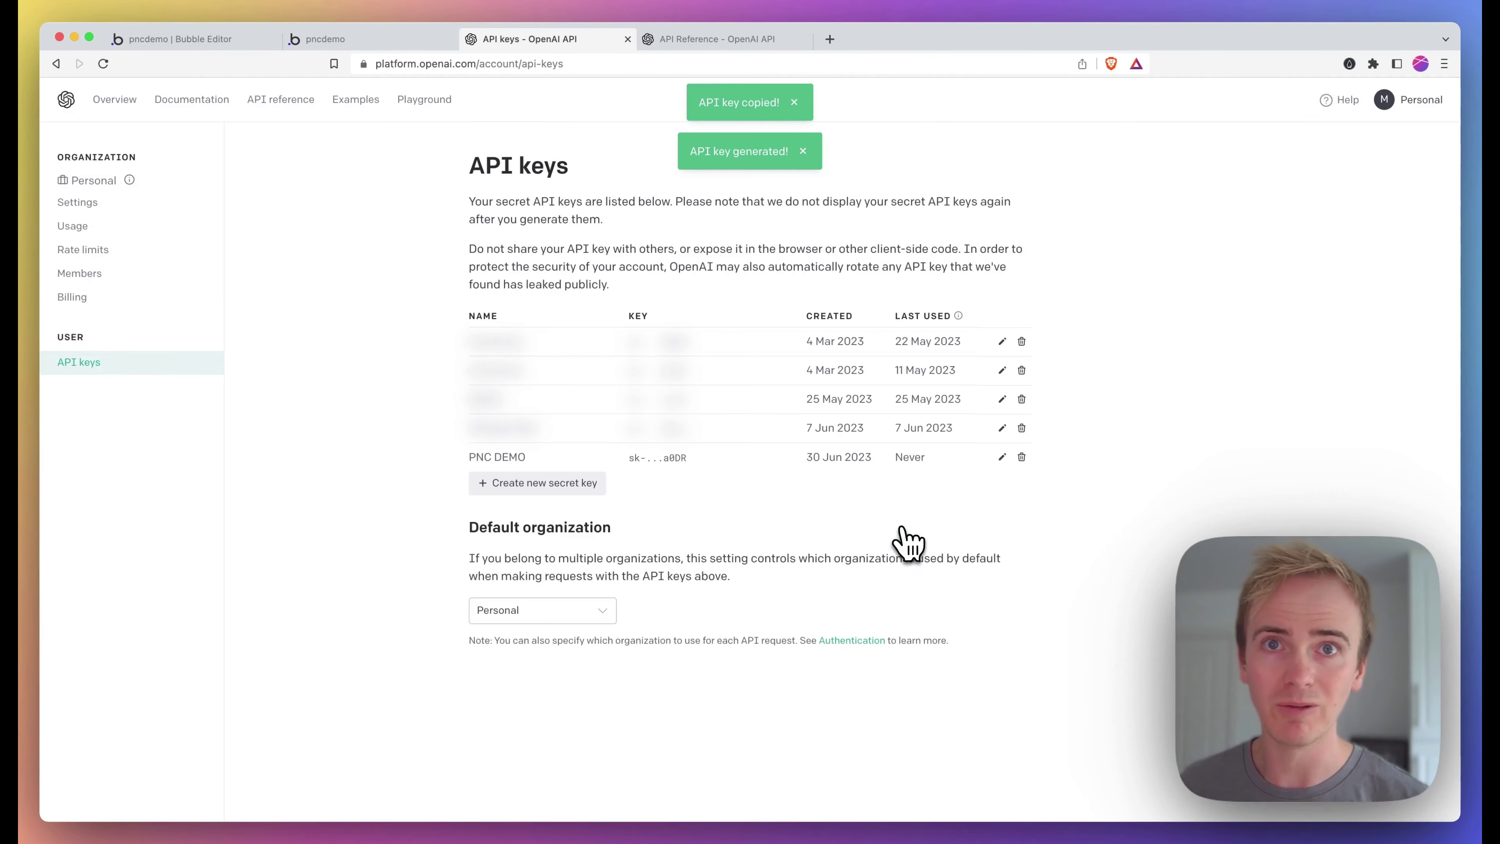
Return to the Bubble editor and paste the API key after "Bearer " in the Authorization key value
{"action": "left_click", "coordinate": [244, 42]}
{"action": "left_click", "coordinate": [1199, 303]}
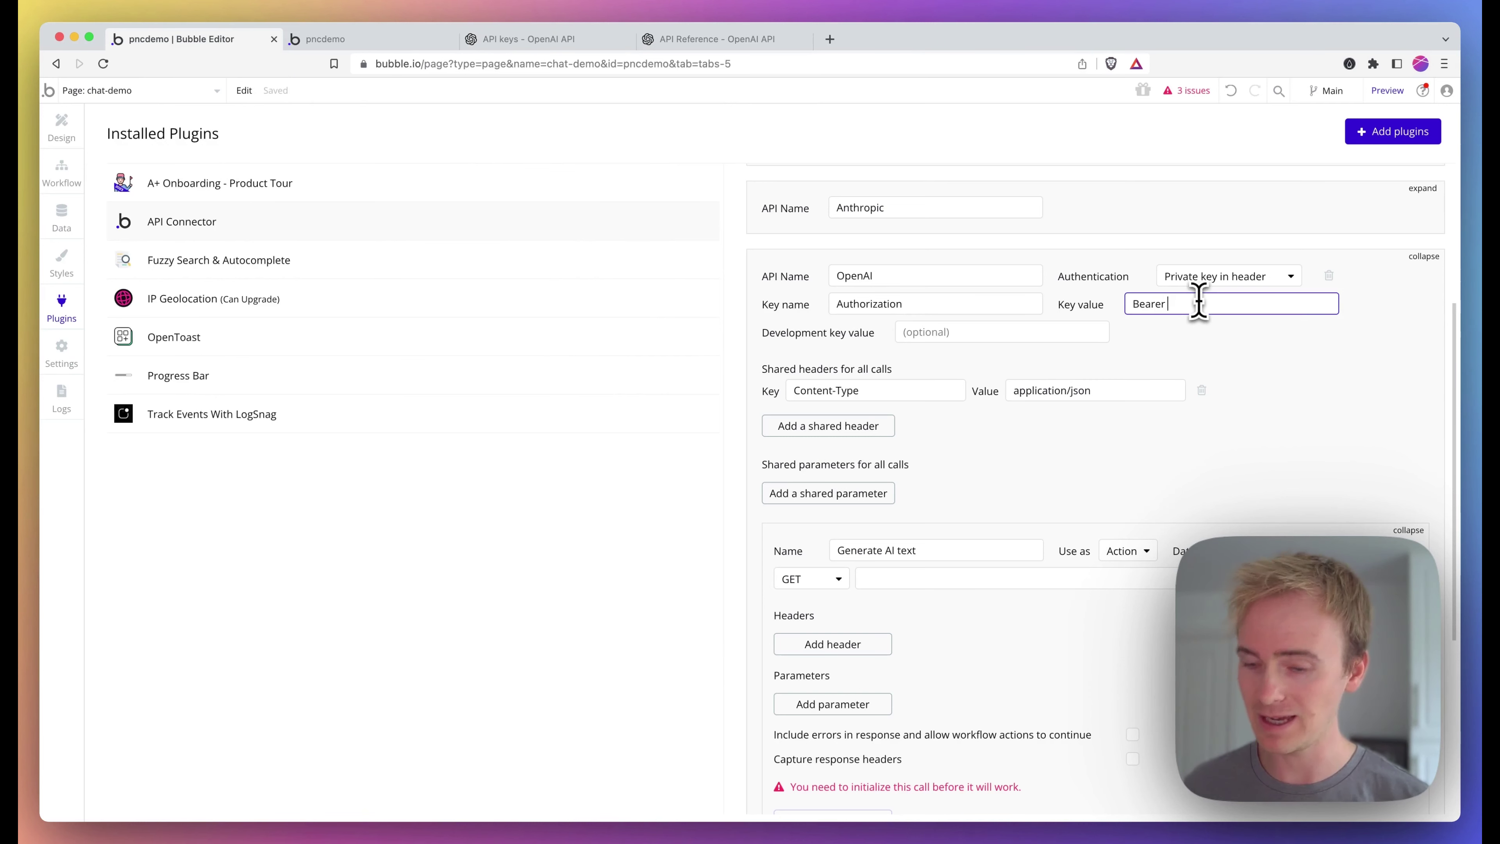
{"action": "key", "text": "ctrl+v"}
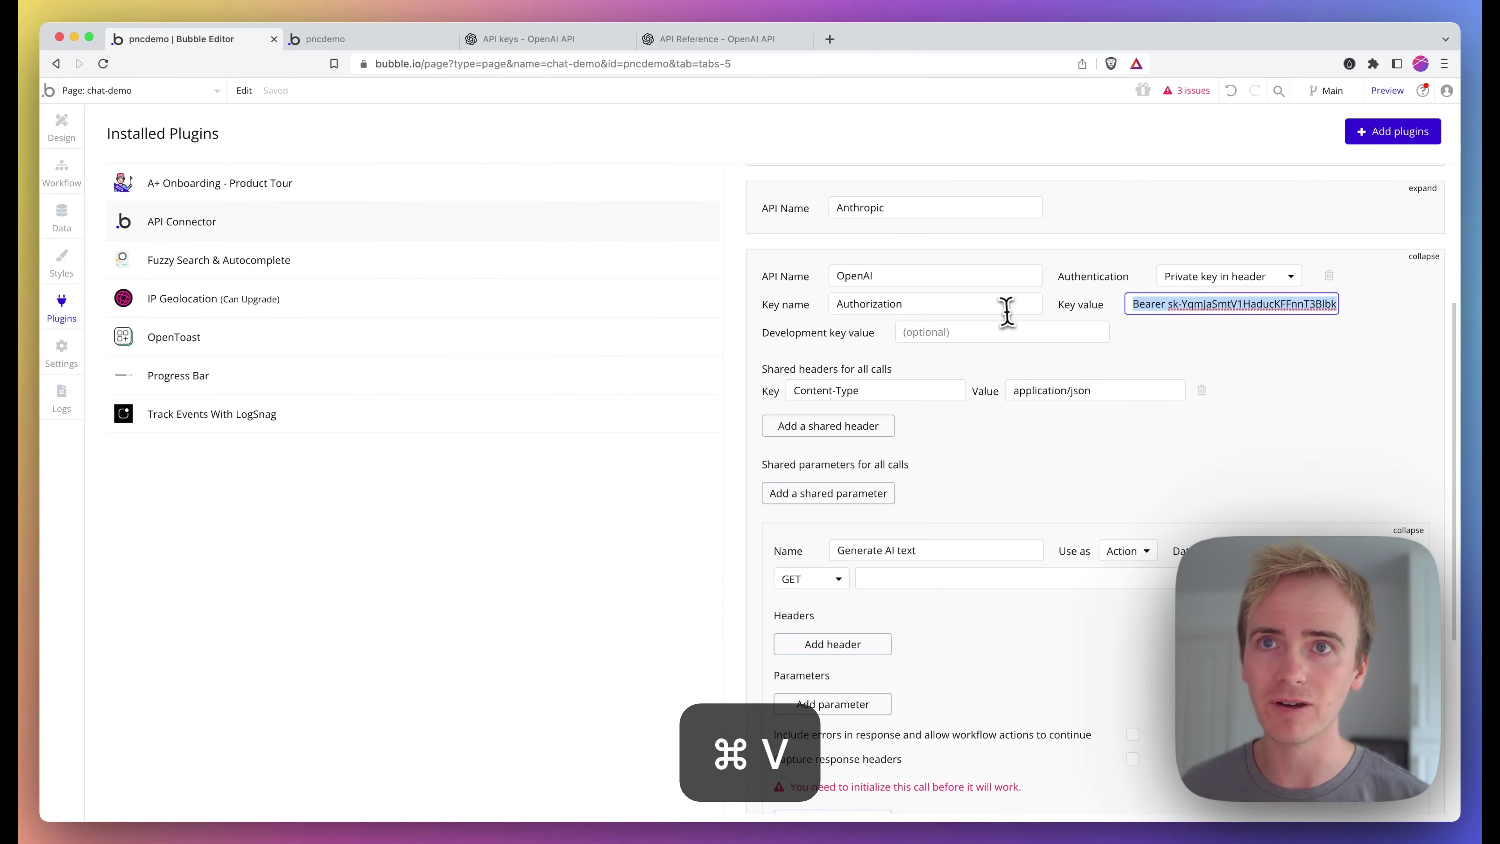
{"action": "left_click", "coordinate": [1159, 338]}
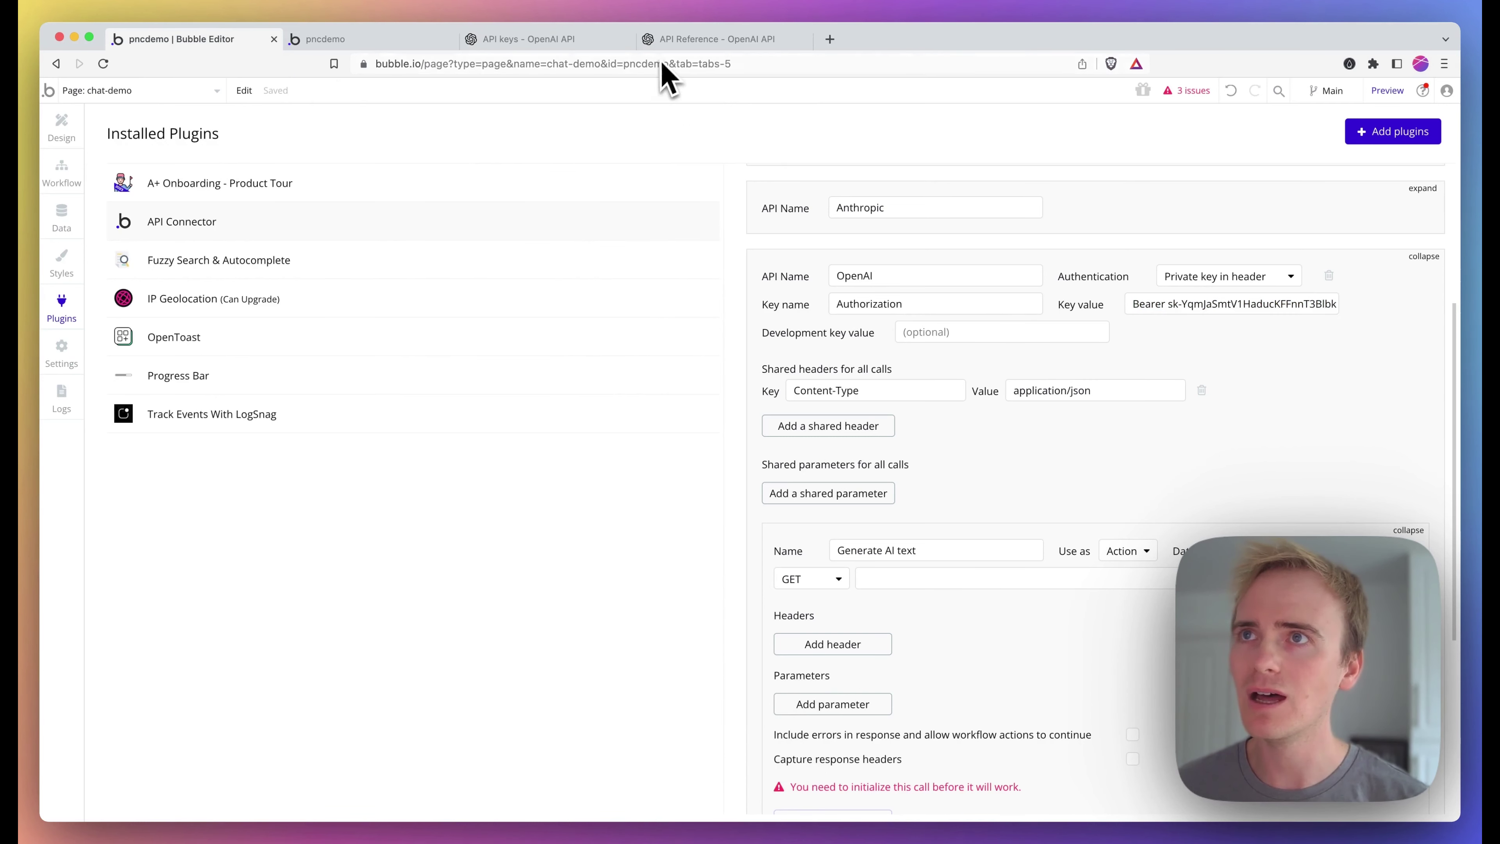
Switch to the OpenAI API reference and copy the JSON body, from opening to closing brace, from the chat completion example request
{"action": "left_click", "coordinate": [671, 45]}
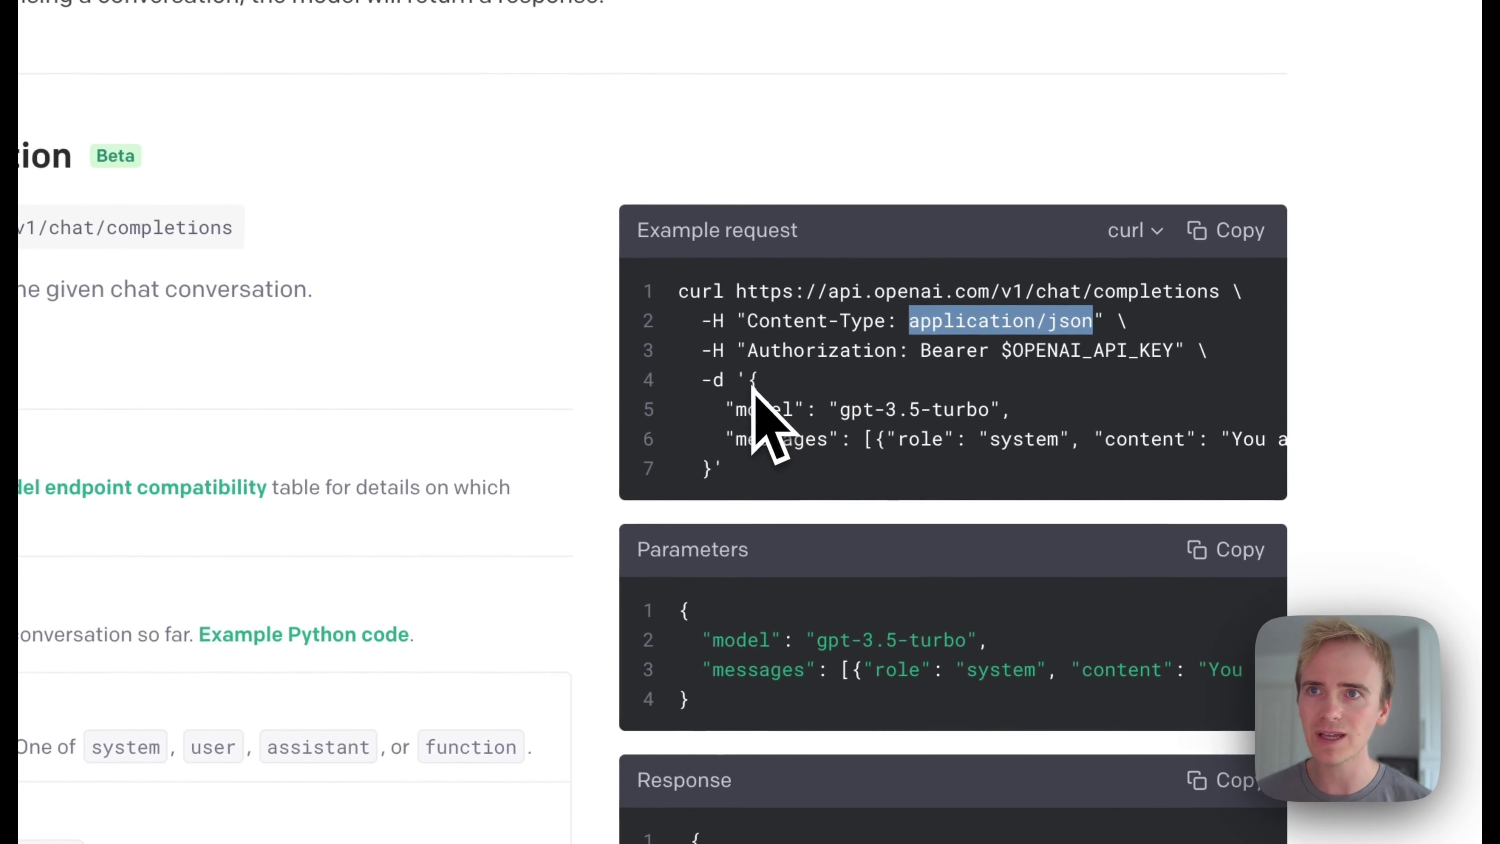
{"action": "left_click_drag", "start_coordinate": [747, 380], "coordinate": [711, 458]}
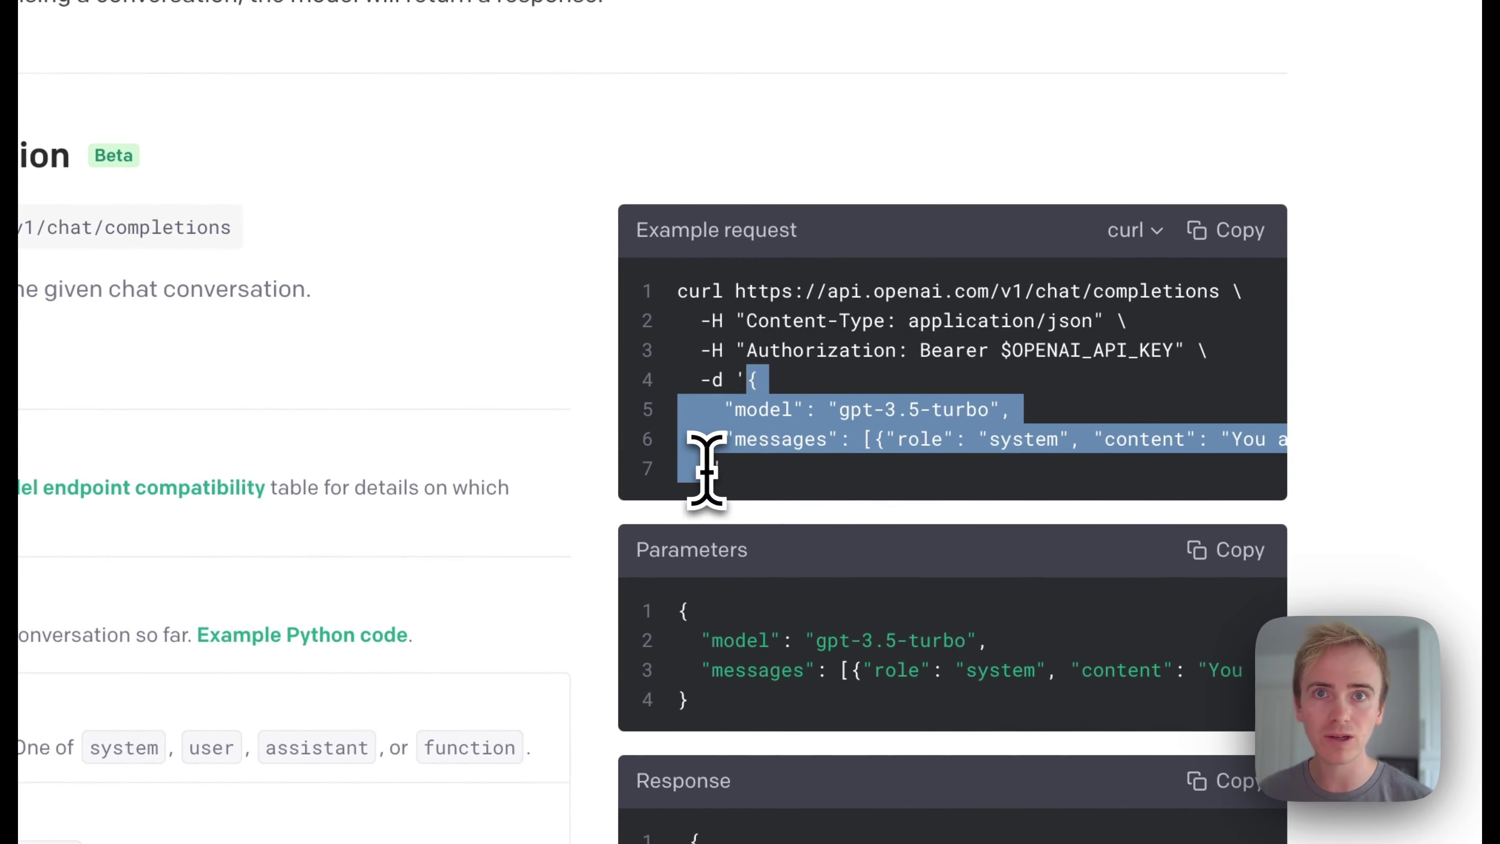
{"action": "key", "text": "super+c"}
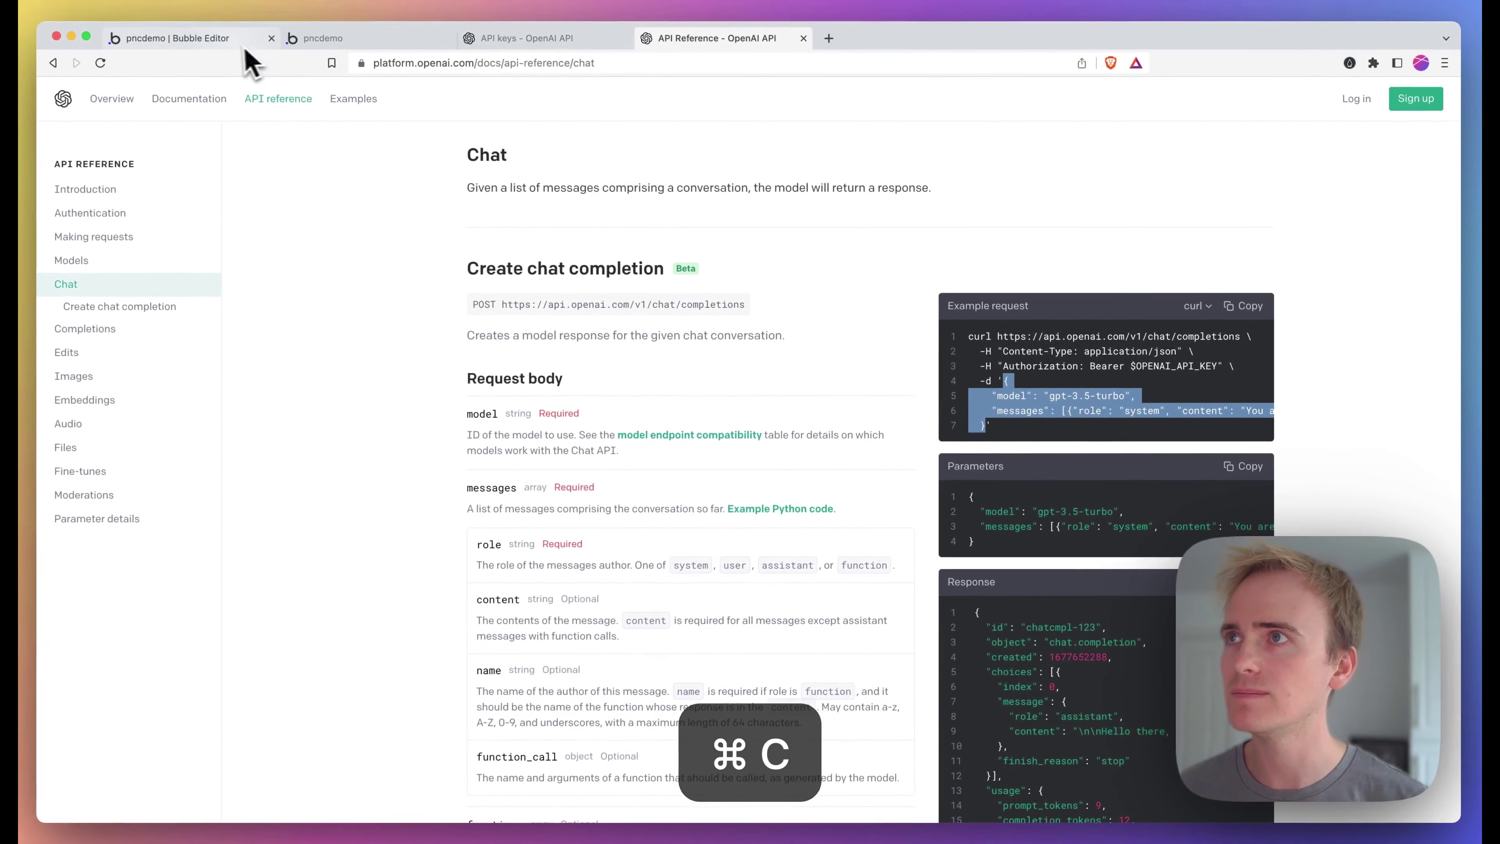
Return to the Bubble editor, set the Generate AI text call's method to POST and paste the copied JSON as its body
{"action": "left_click", "coordinate": [245, 39]}
{"action": "scroll", "coordinate": [991, 630], "scroll_direction": "down", "scroll_amount": 3}
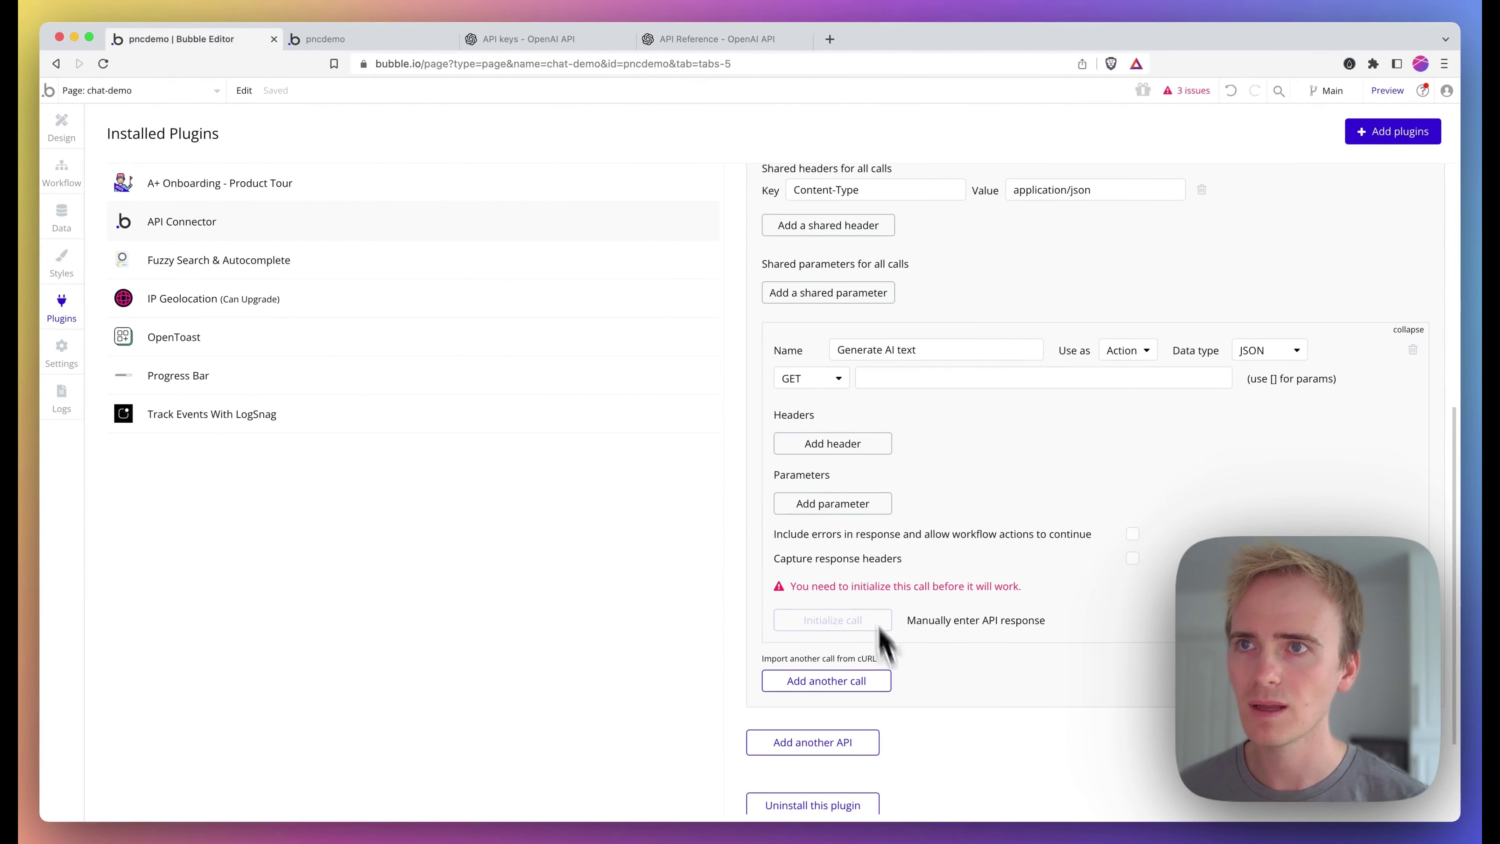
{"action": "left_click", "coordinate": [818, 387]}
{"action": "left_click", "coordinate": [826, 426]}
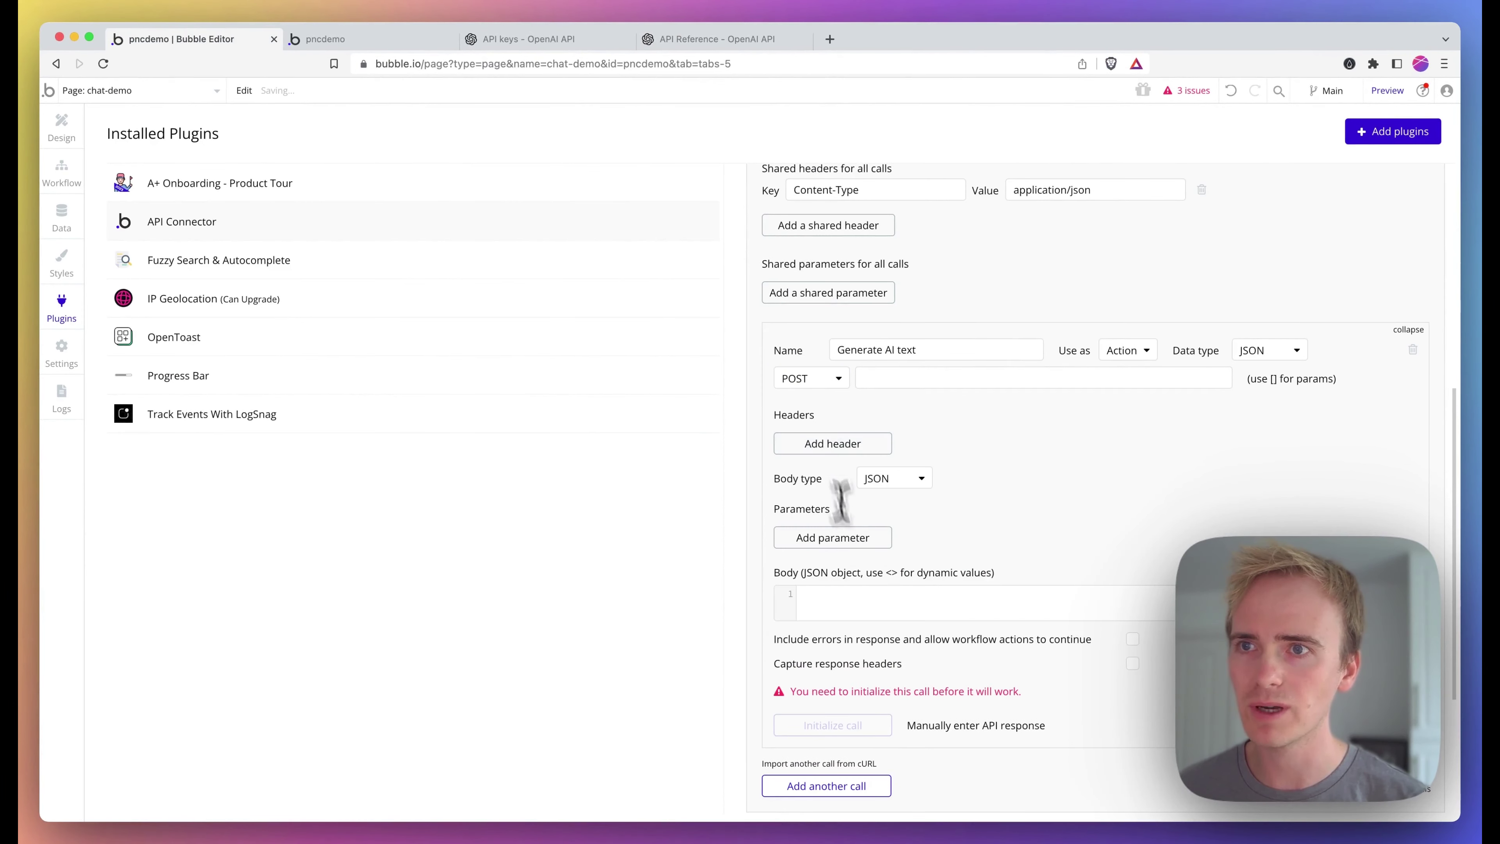
{"action": "left_click", "coordinate": [836, 601]}
{"action": "key", "text": "super+v"}
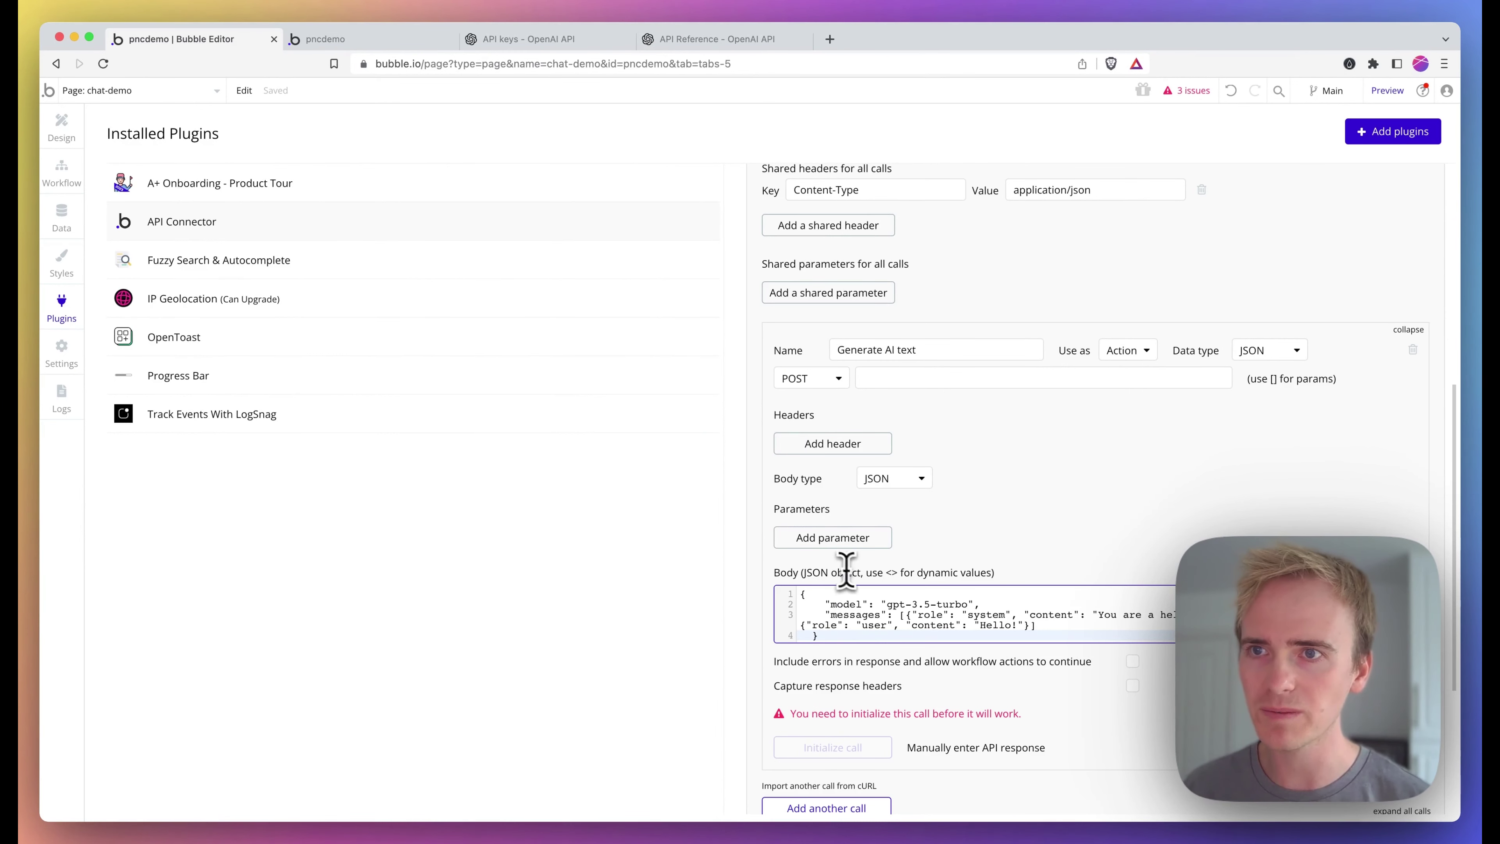
{"action": "scroll", "coordinate": [886, 597], "scroll_direction": "down", "scroll_amount": 1}
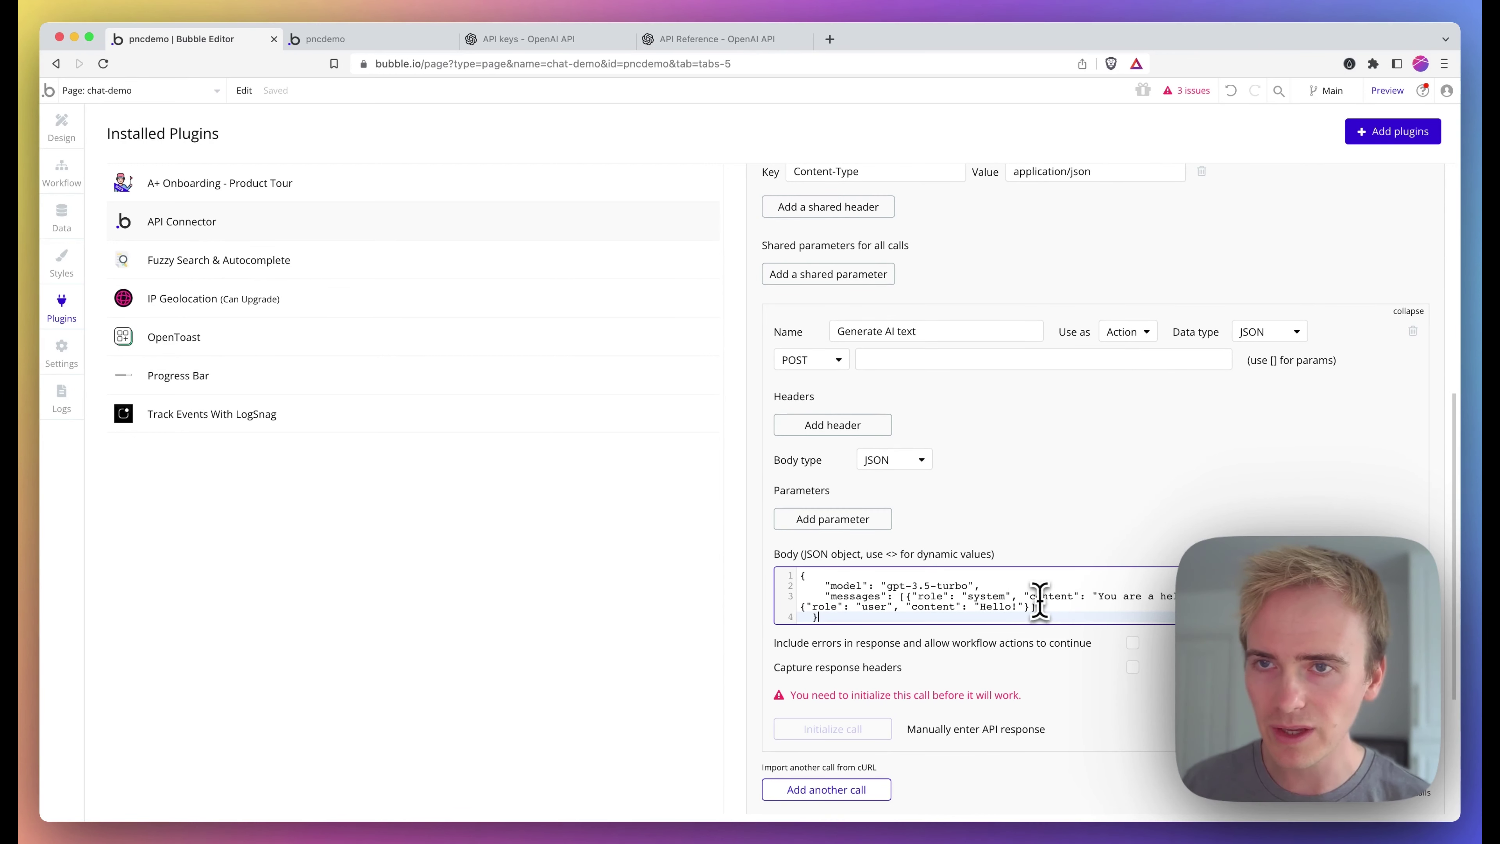
{"action": "double_click", "coordinate": [1000, 596]}
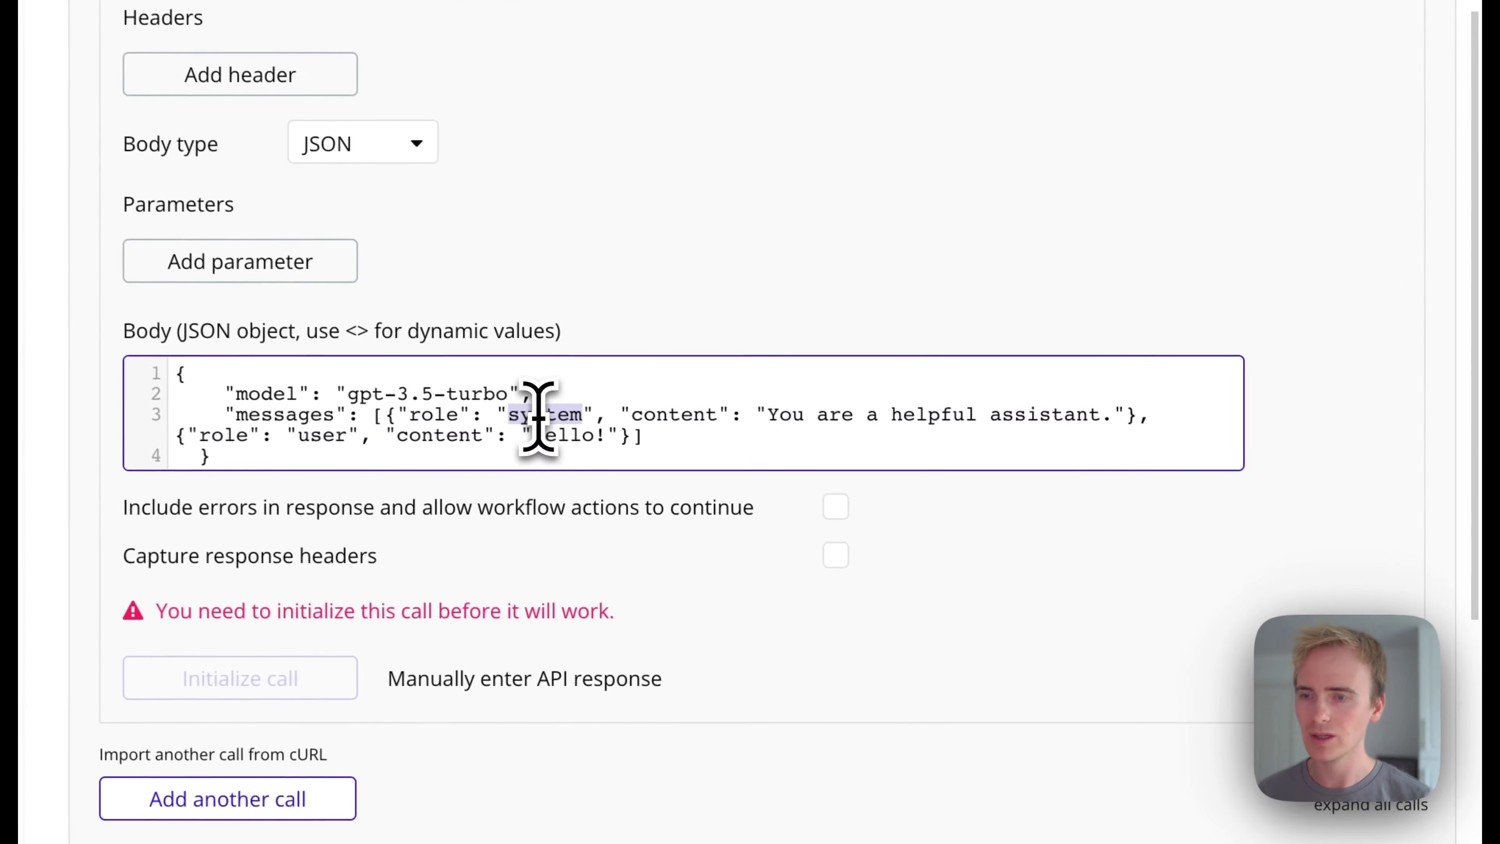
{"action": "type", "text": "user"}
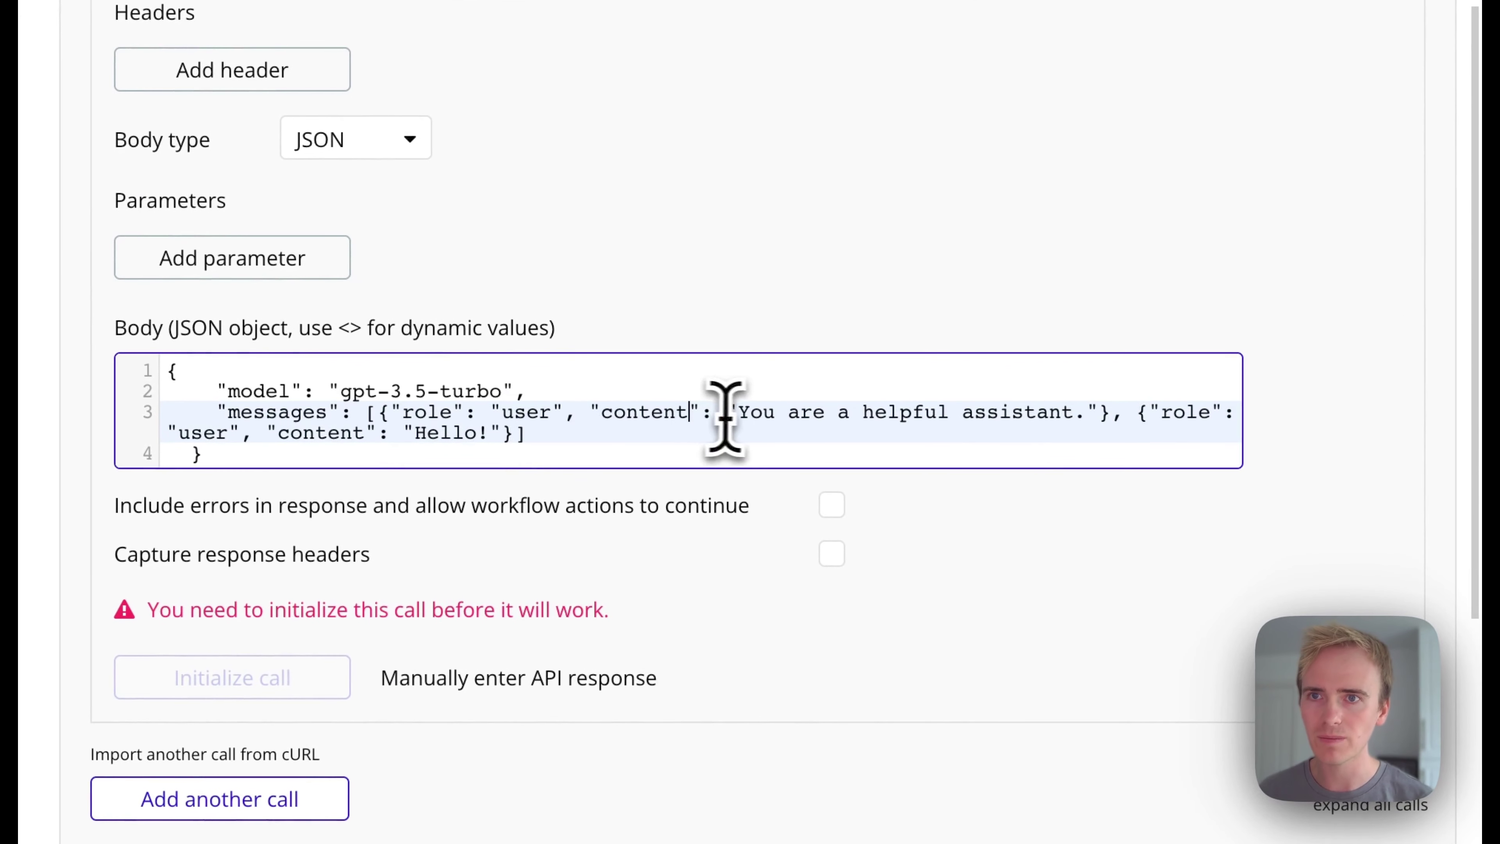
{"action": "left_click_drag", "start_coordinate": [738, 412], "coordinate": [631, 425]}
{"action": "left_click_drag", "start_coordinate": [738, 411], "coordinate": [1064, 420]}
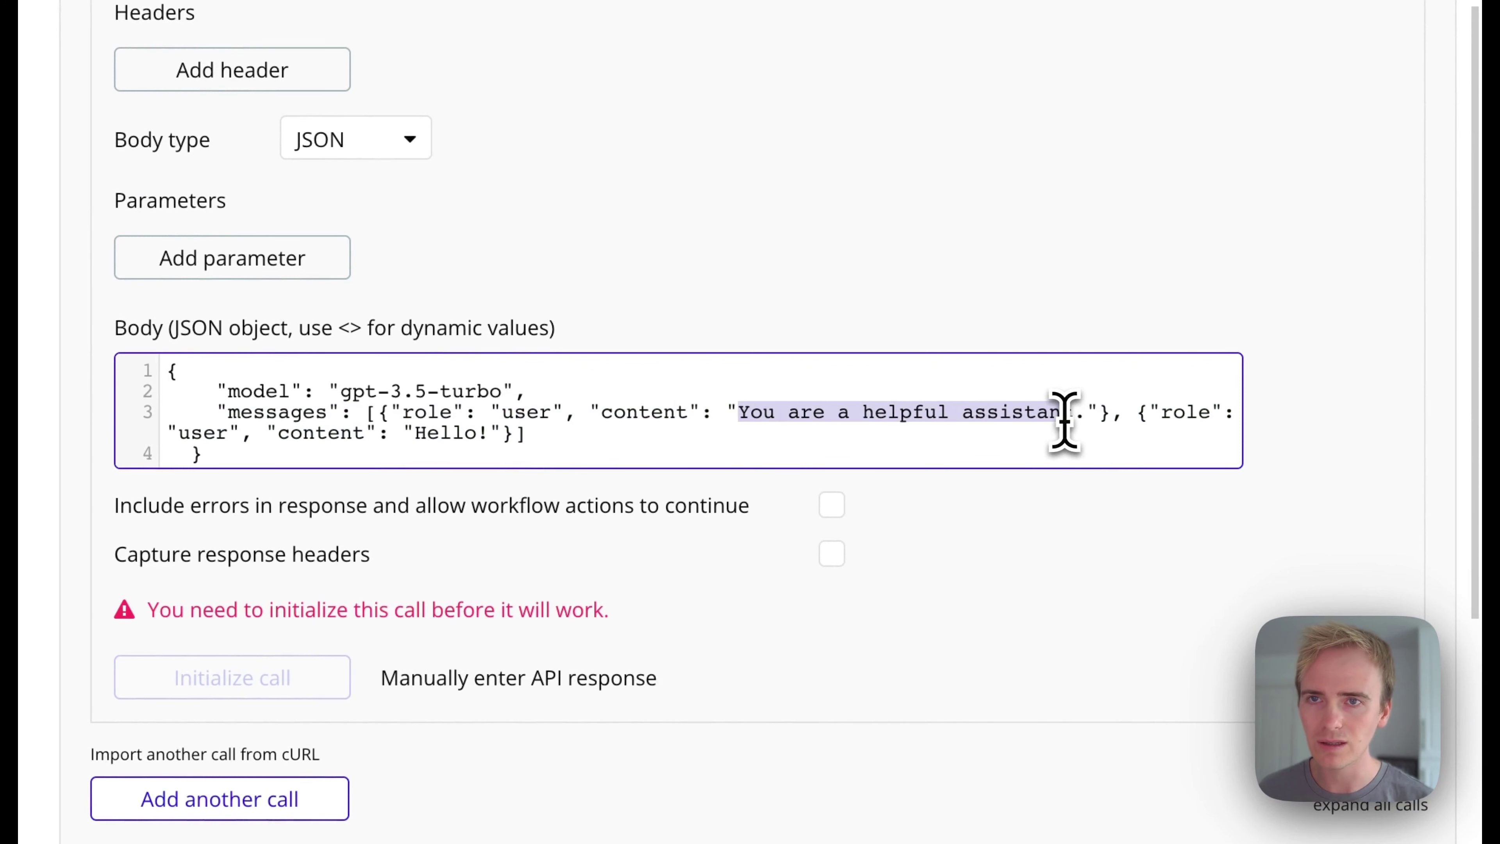
{"action": "left_click", "coordinate": [1060, 417]}
{"action": "double_click", "coordinate": [520, 412]}
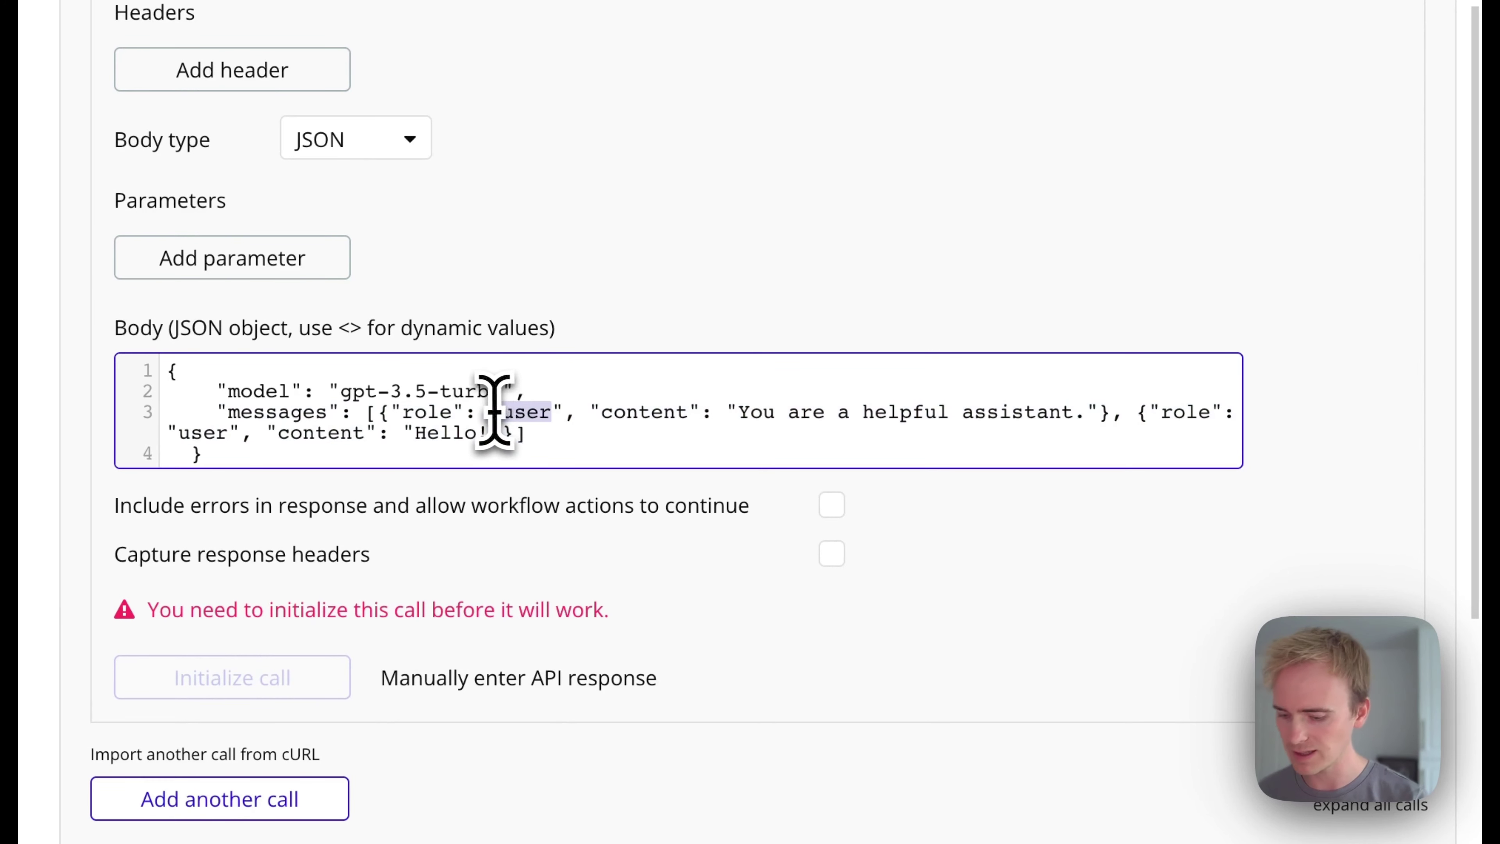
{"action": "type", "text": "system"}
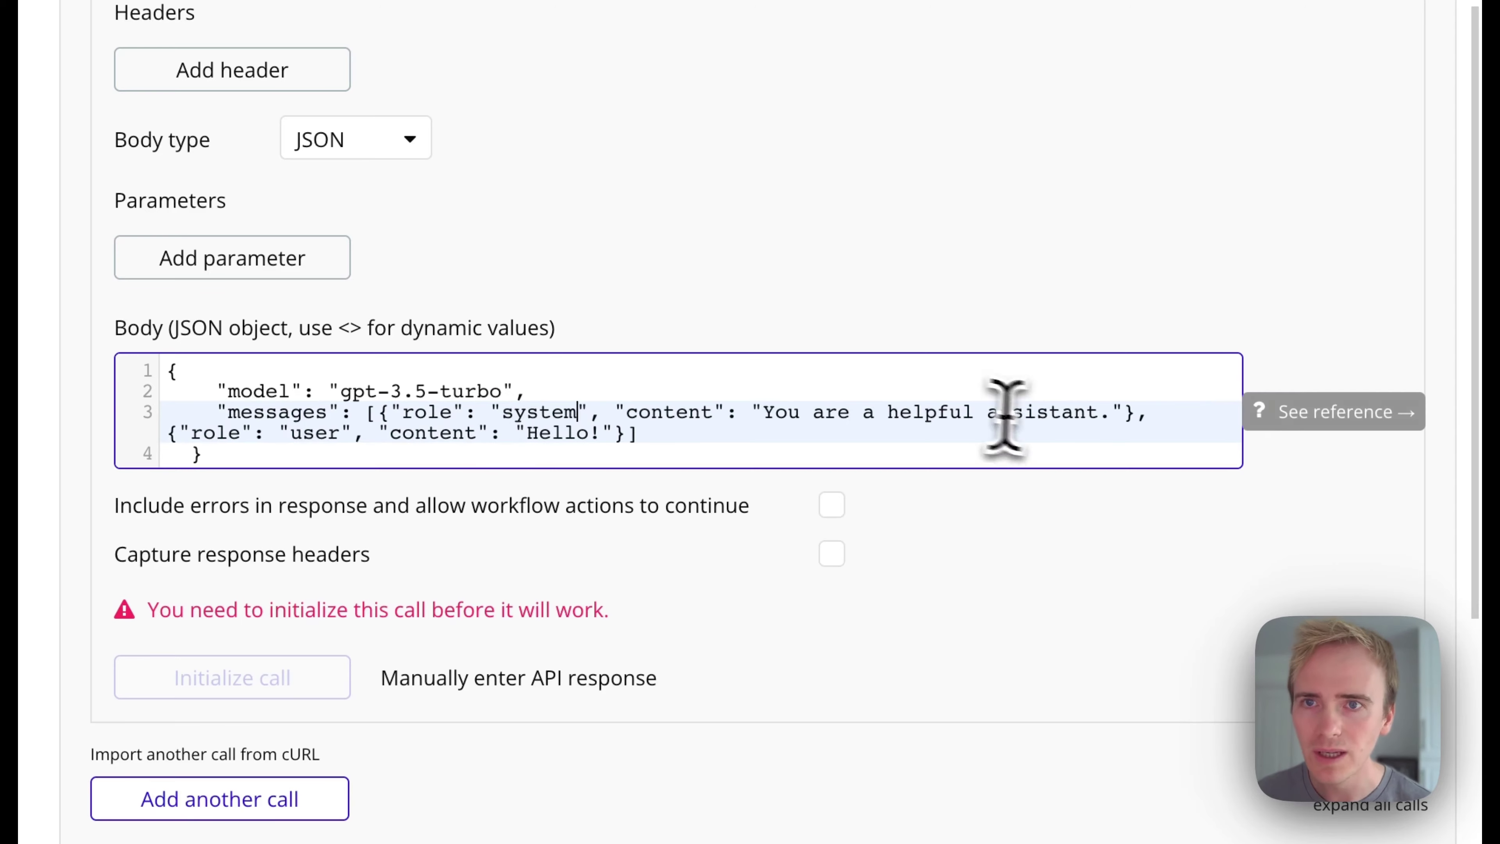
{"action": "left_click", "coordinate": [613, 411]}
{"action": "key", "text": "Return"}
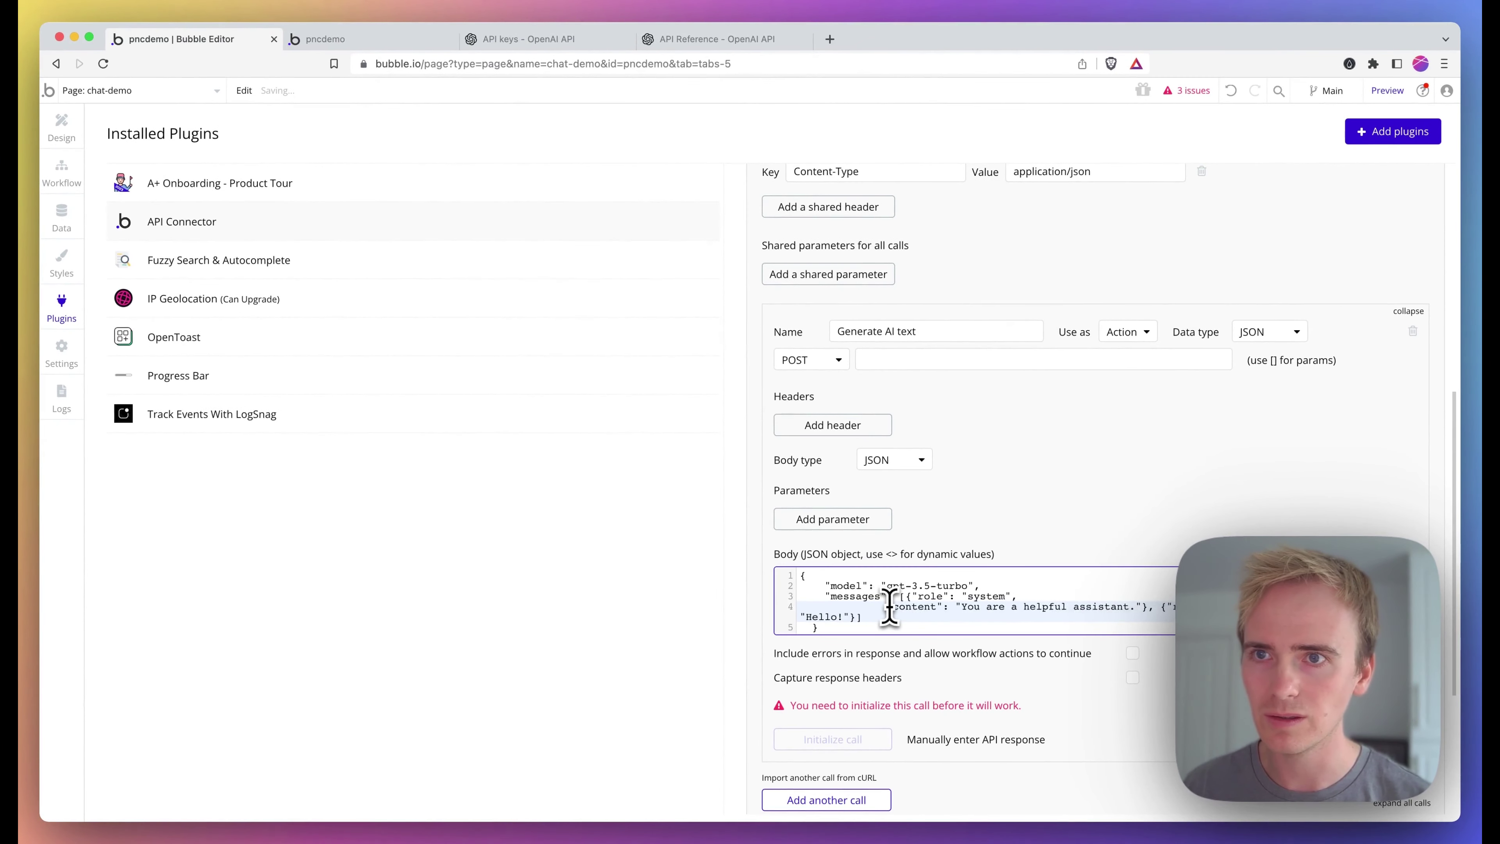
{"action": "key", "text": "BackSpace"}
{"action": "key", "text": "BackSpace"}
{"action": "key", "text": "BackSpace"}
{"action": "key", "text": "BackSpace"}
{"action": "key", "text": "BackSpace"}
{"action": "key", "text": "BackSpace"}
{"action": "key", "text": "BackSpace"}
{"action": "key", "text": "BackSpace"}
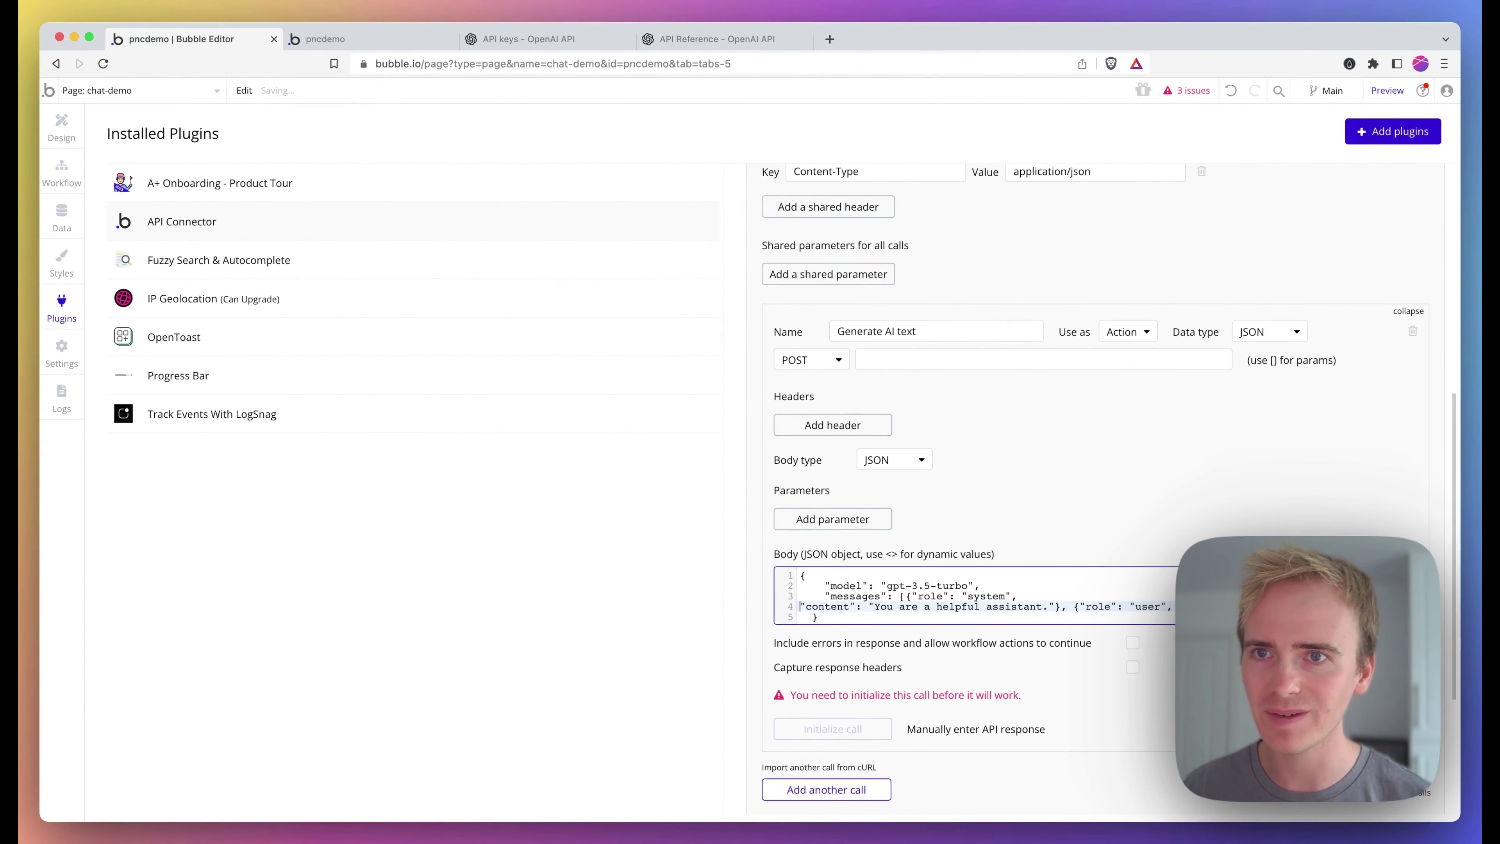
{"action": "key", "text": "BackSpace"}
Move the user message object in the JSON body onto its own line, indented beneath the system message
{"action": "left_click", "coordinate": [1285, 596]}
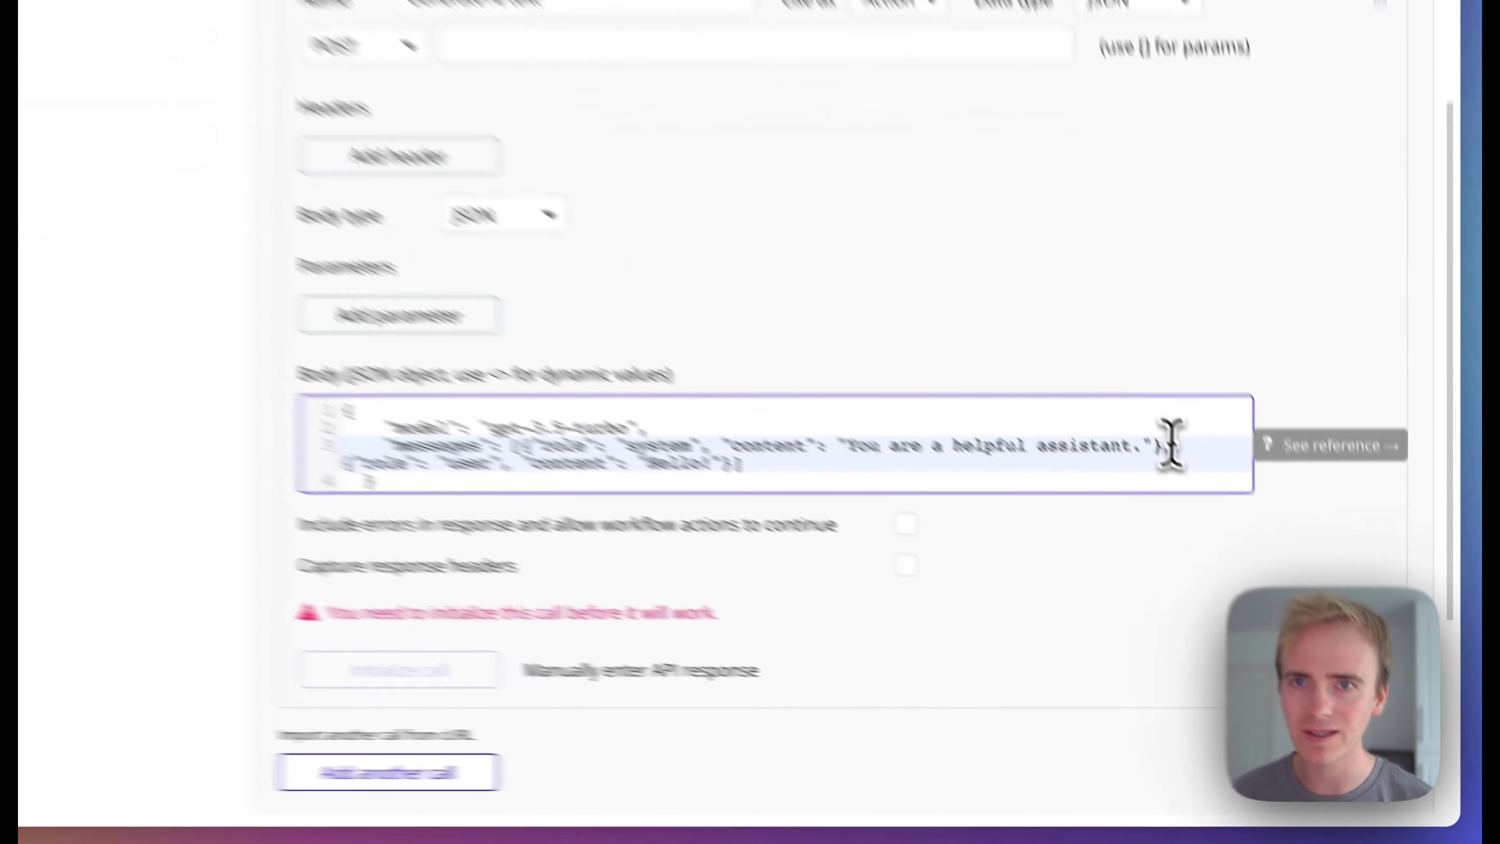
{"action": "key", "text": "Return"}
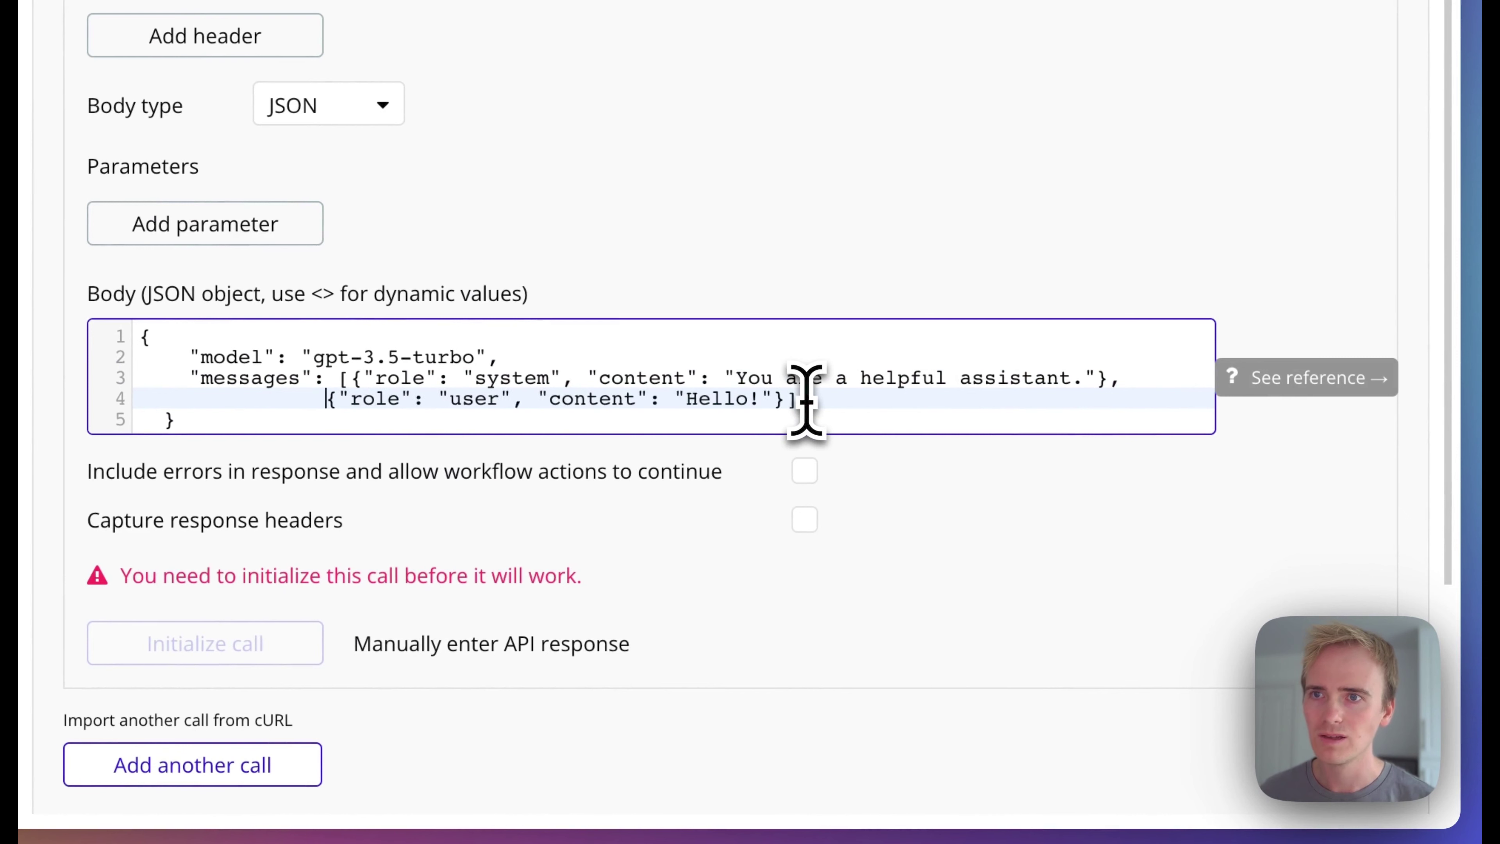
{"action": "left_click", "coordinate": [766, 378]}
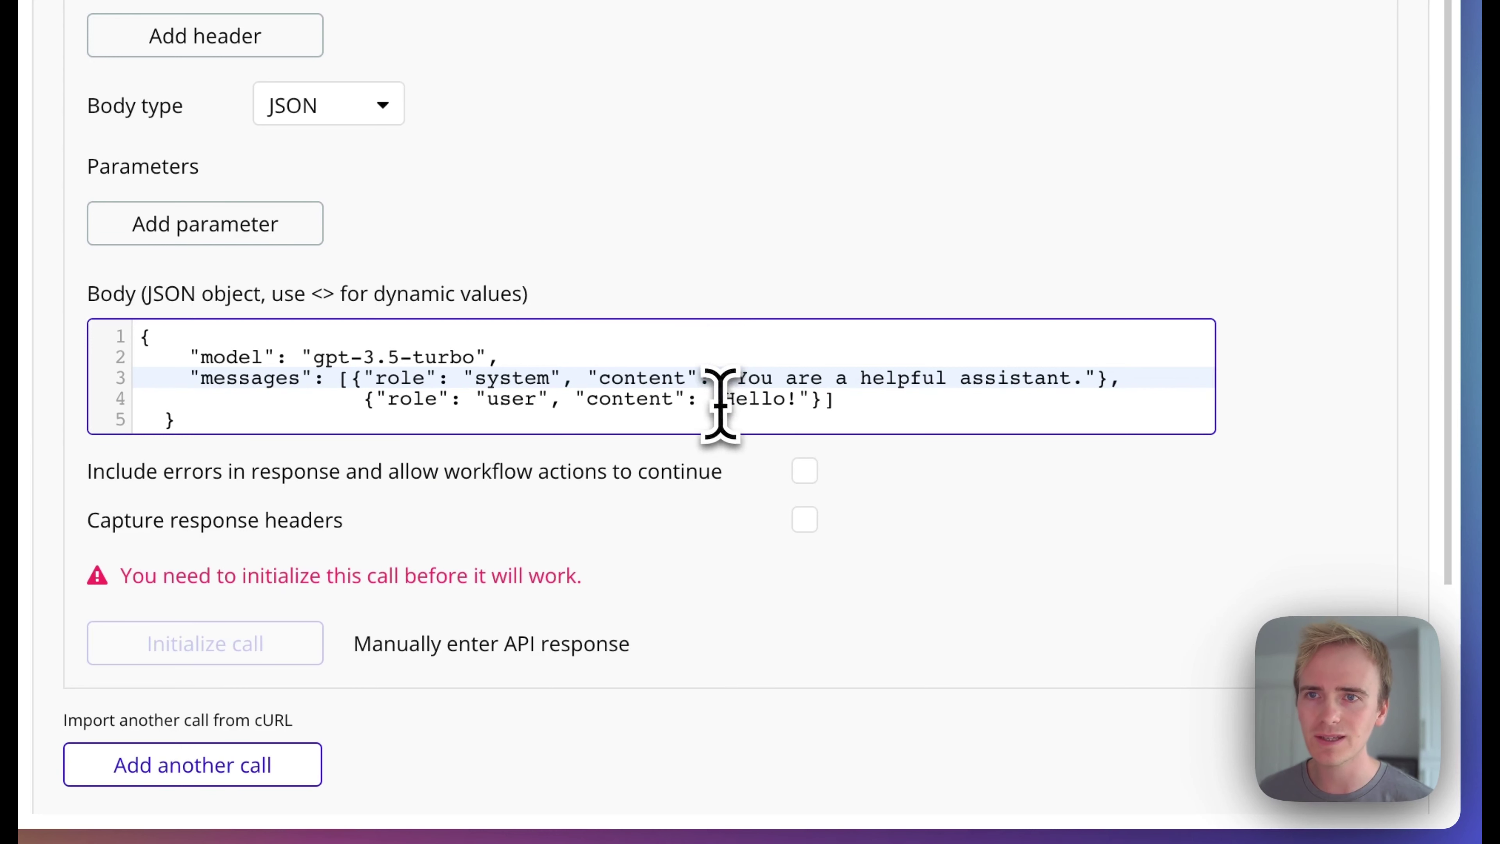
Replace the user message content "Hello!" with the dynamic value <message> and make the message parameter non-private
{"action": "left_click_drag", "start_coordinate": [721, 404], "coordinate": [803, 407]}
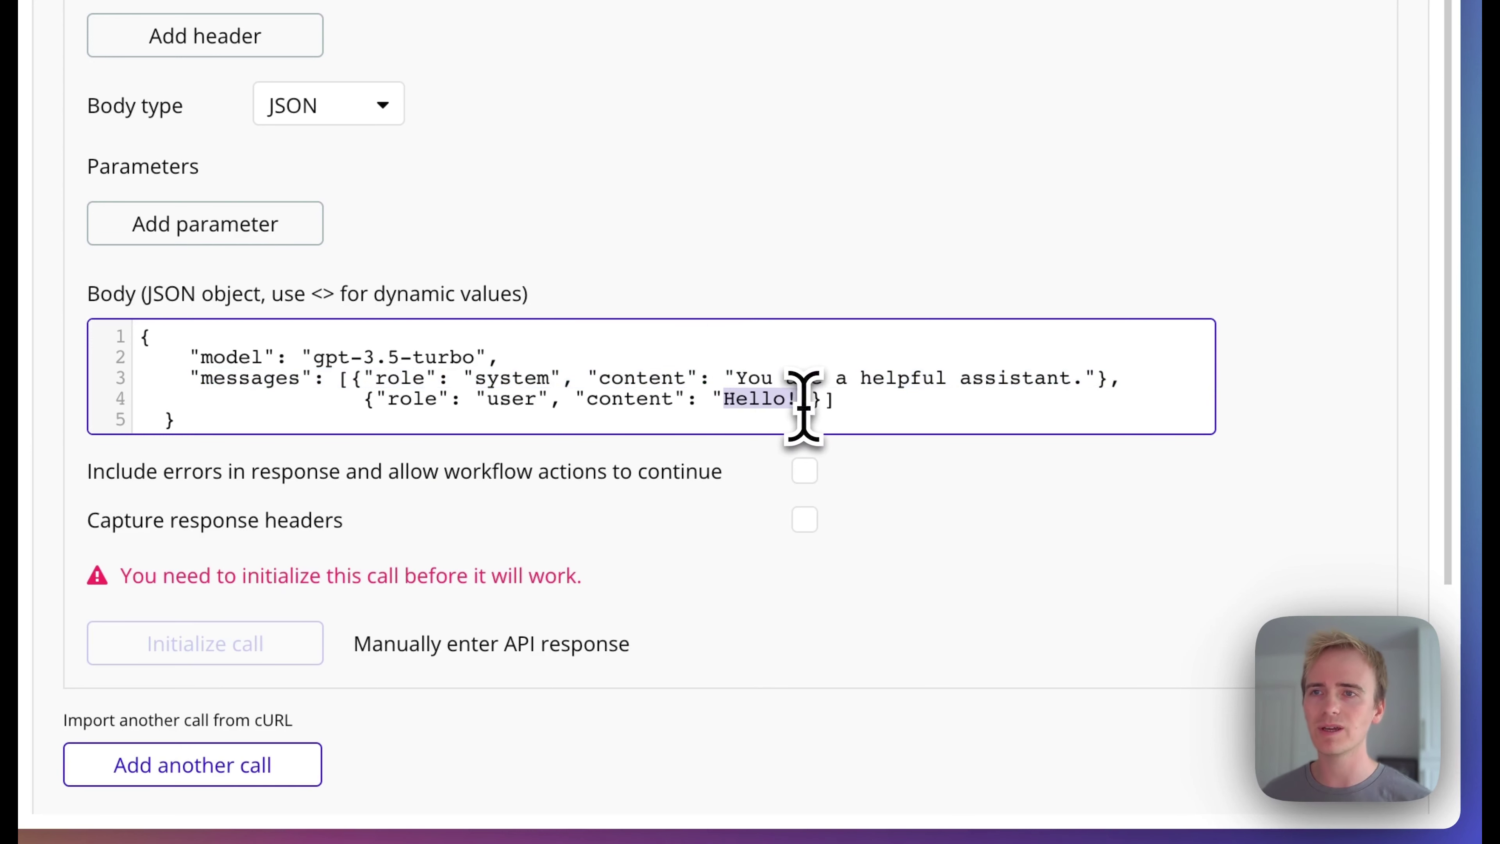
{"action": "type", "text": "<mes"}
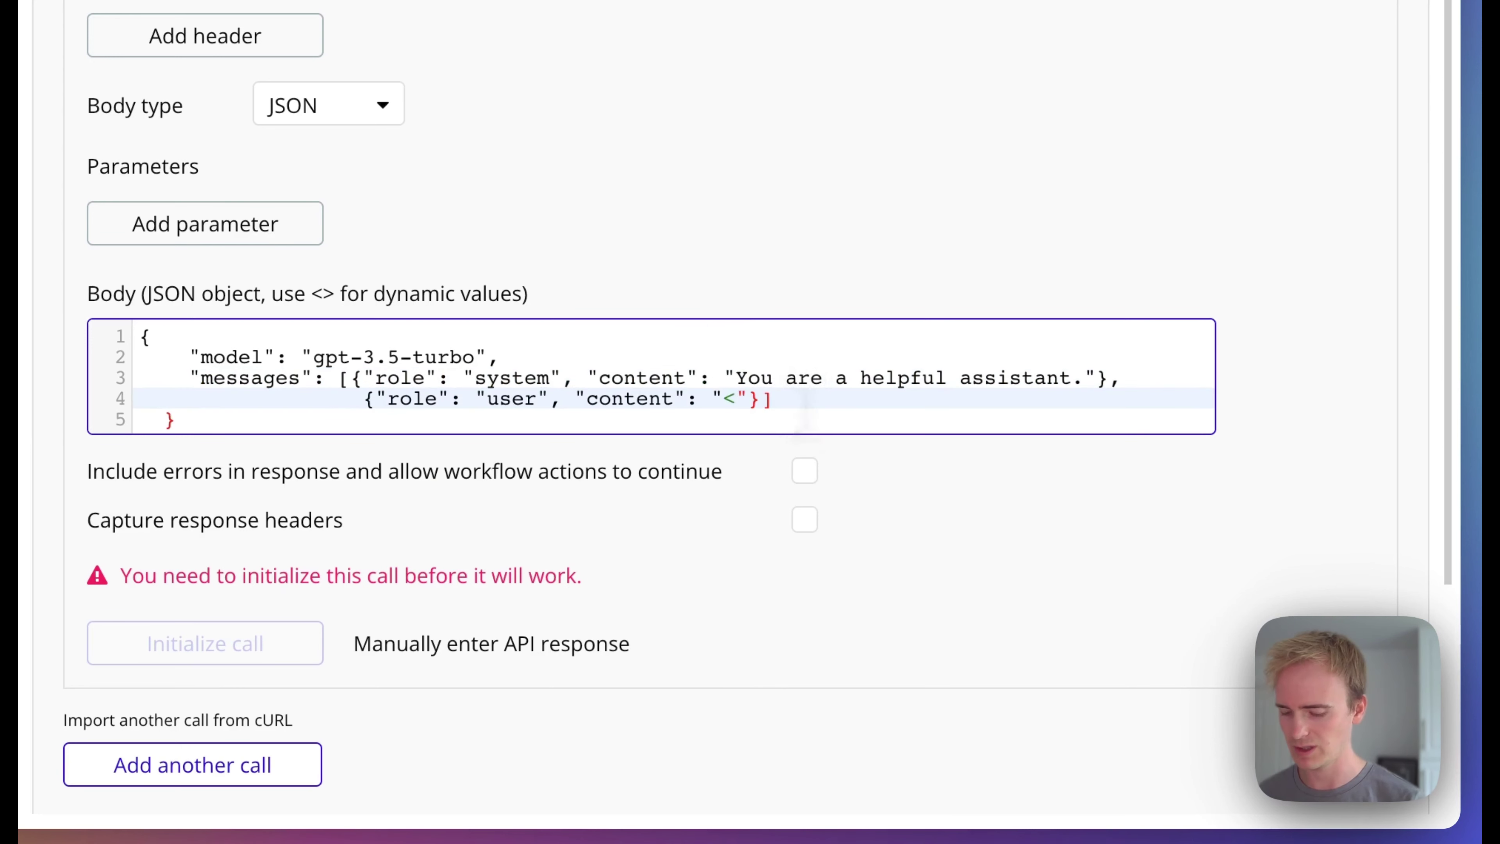
{"action": "type", "text": "sage"}
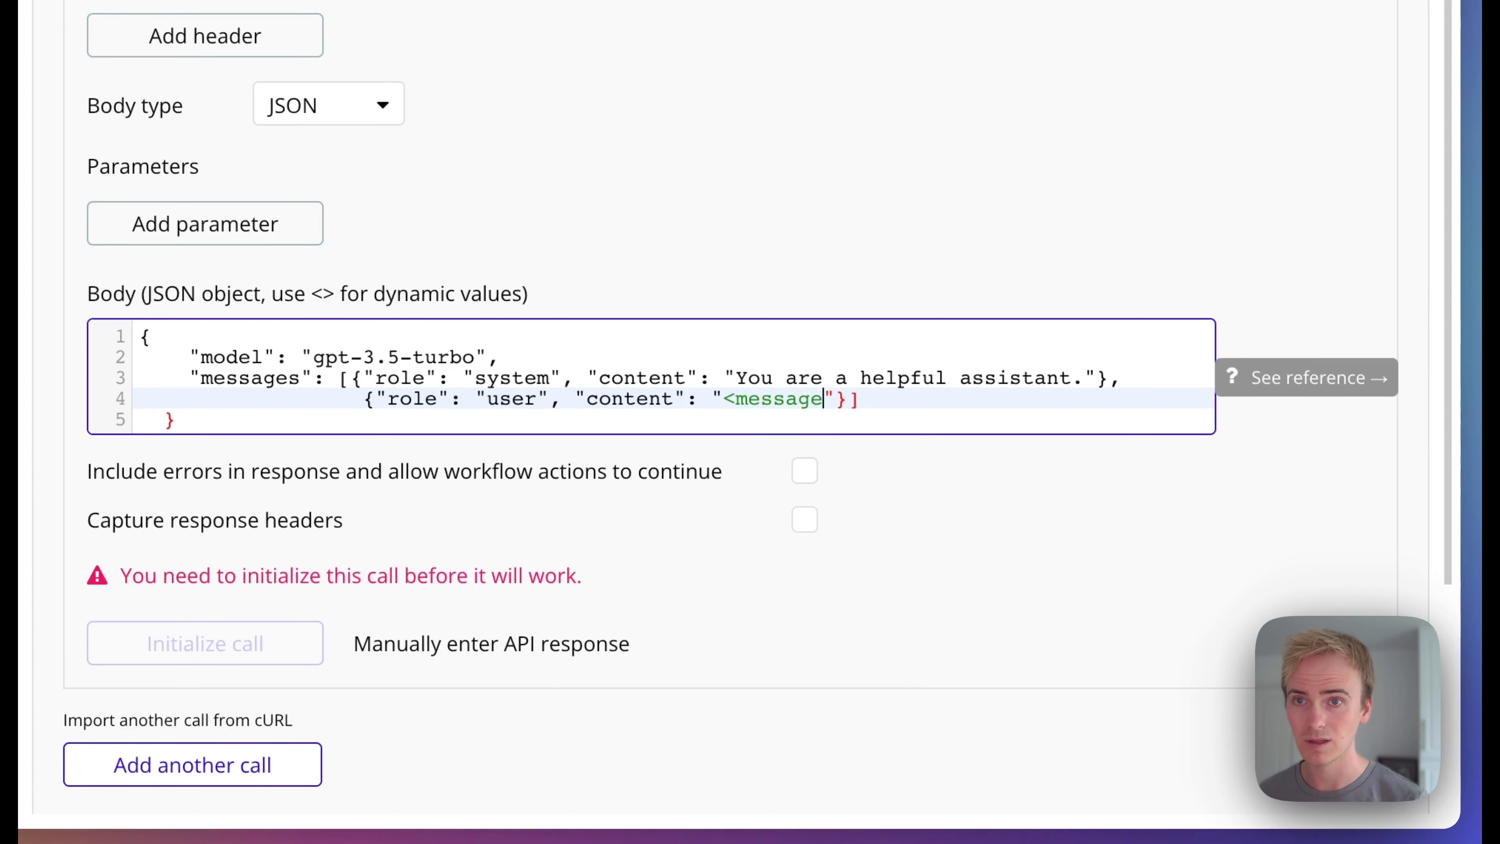
{"action": "type", "text": ">"}
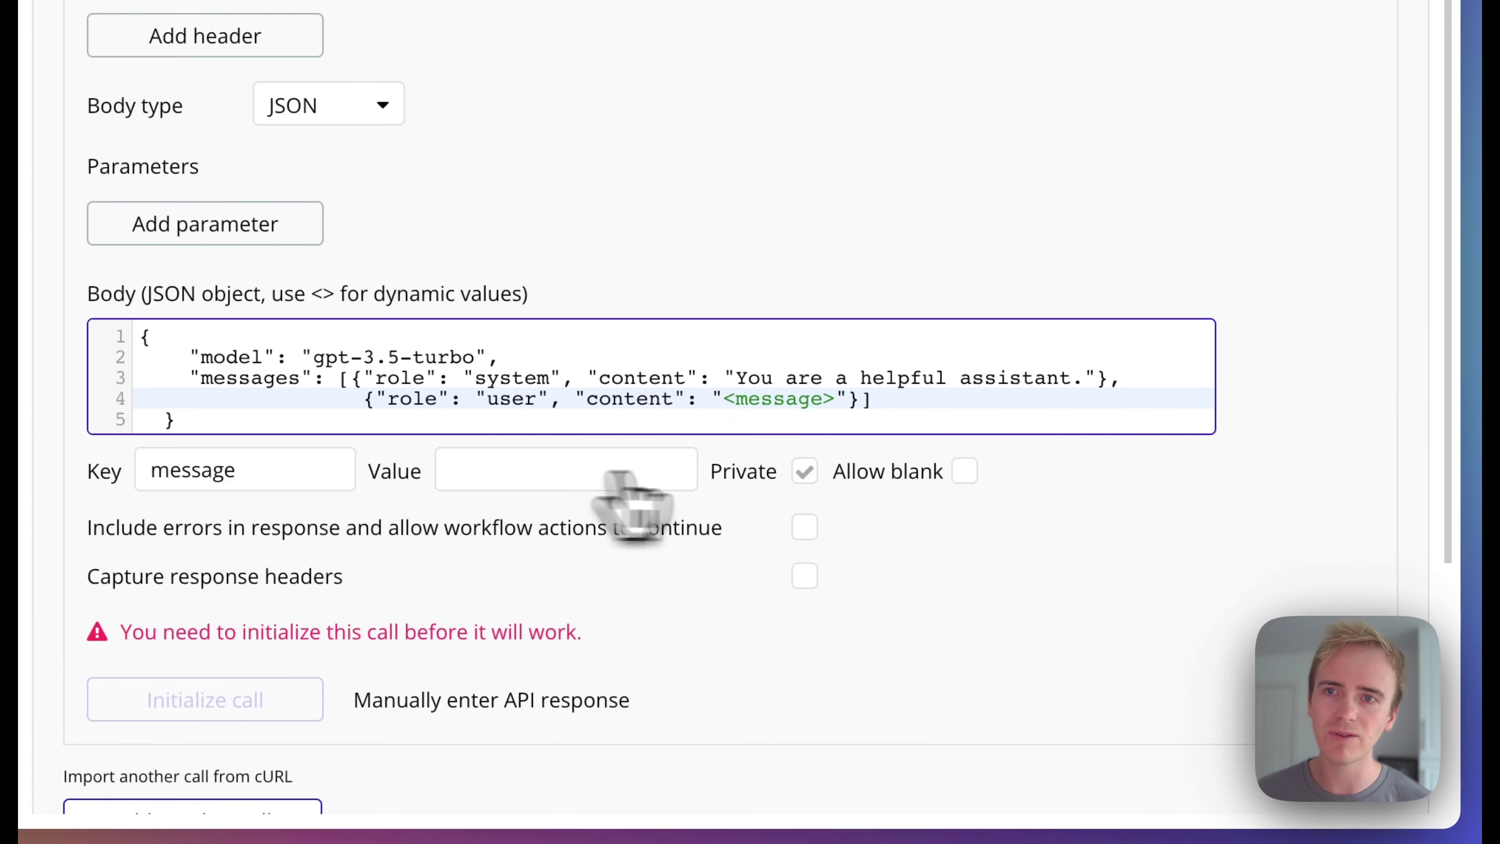
{"action": "left_click", "coordinate": [812, 475]}
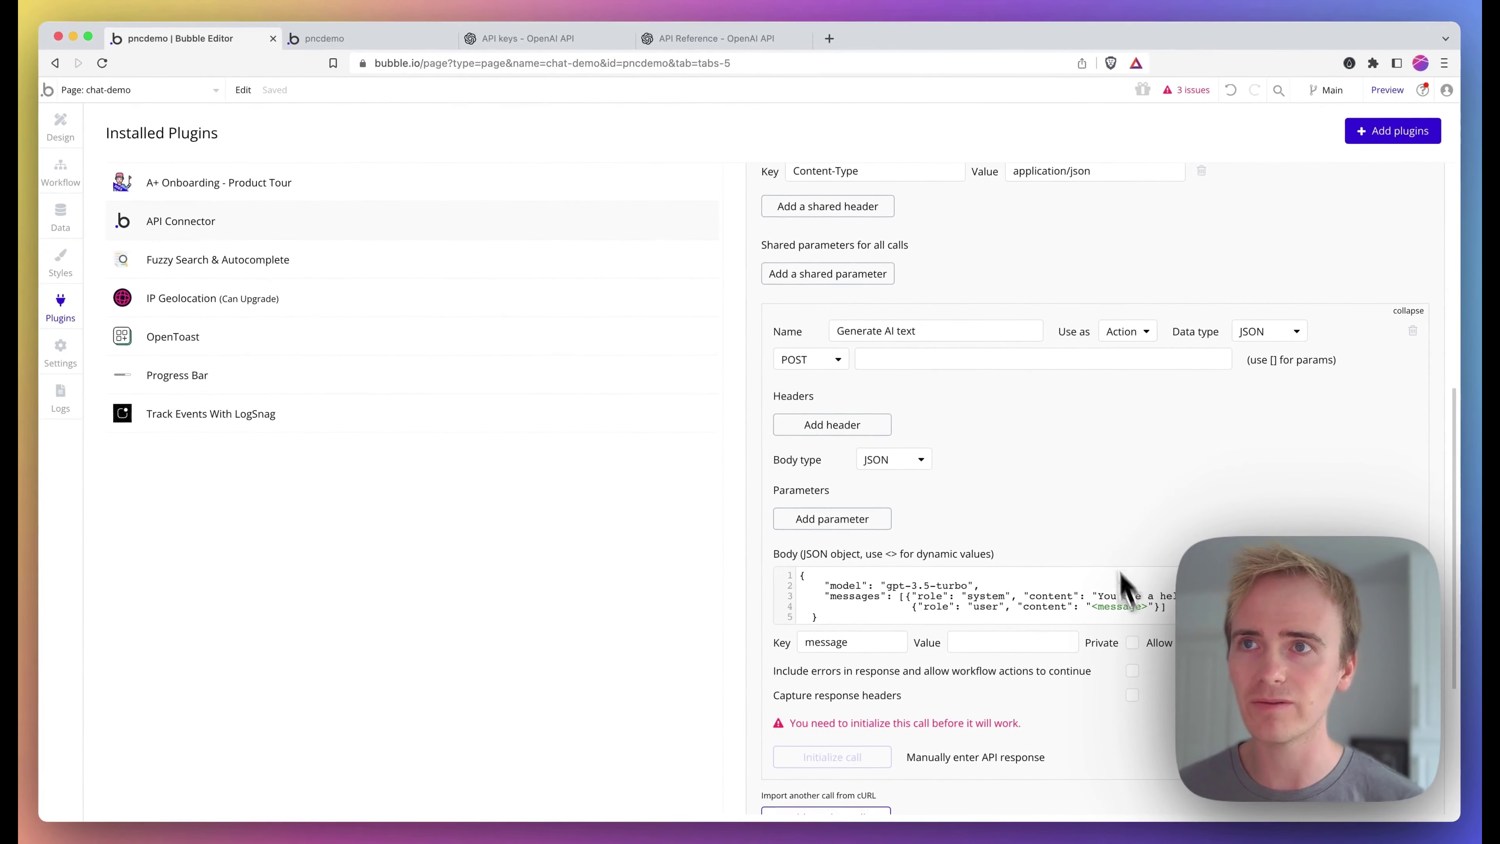
{"action": "left_click", "coordinate": [656, 48]}
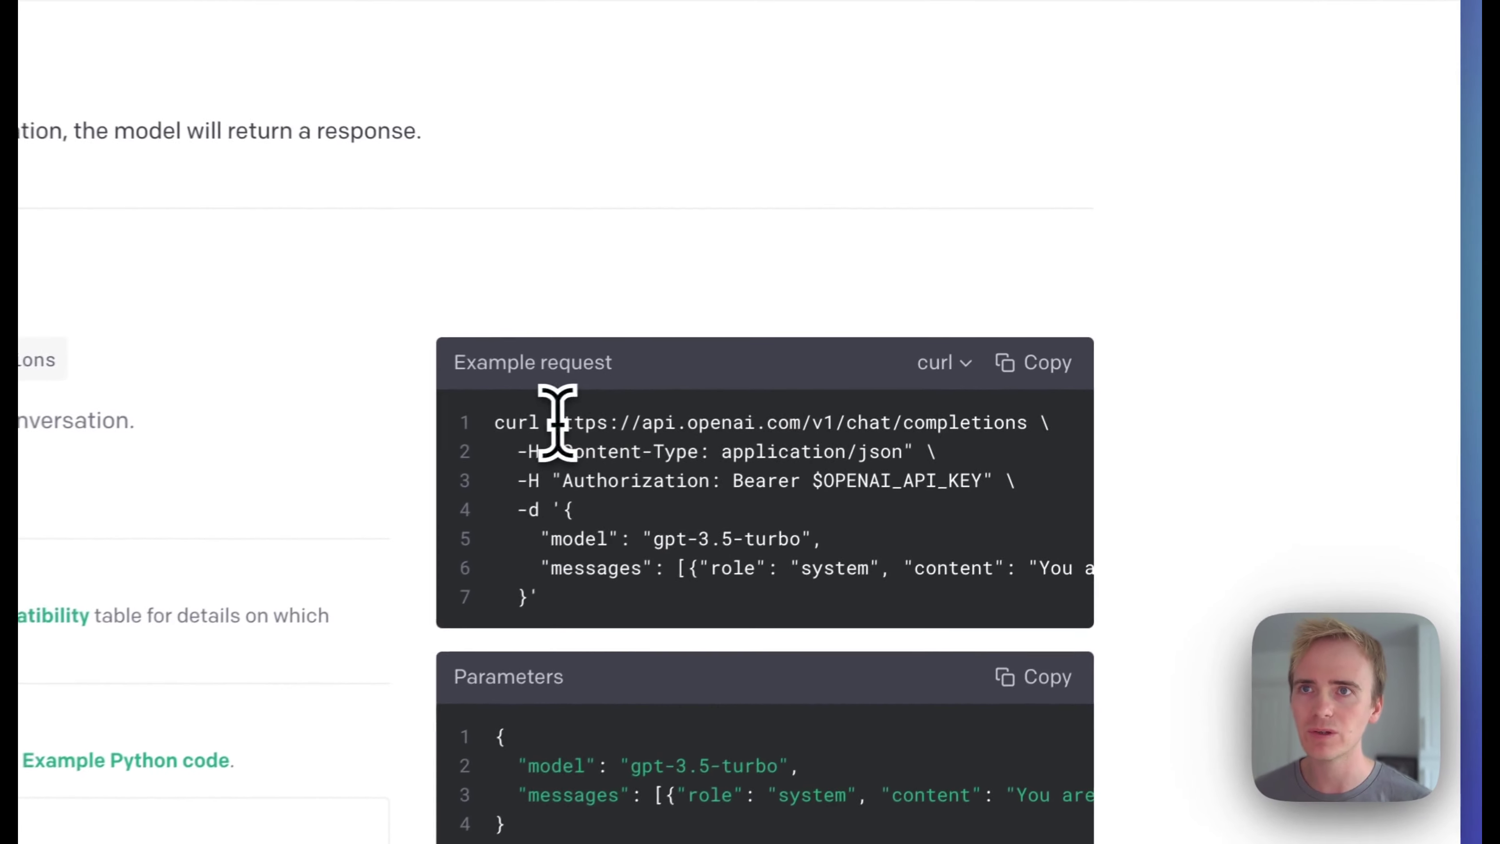
{"action": "left_click_drag", "start_coordinate": [558, 422], "coordinate": [1034, 421]}
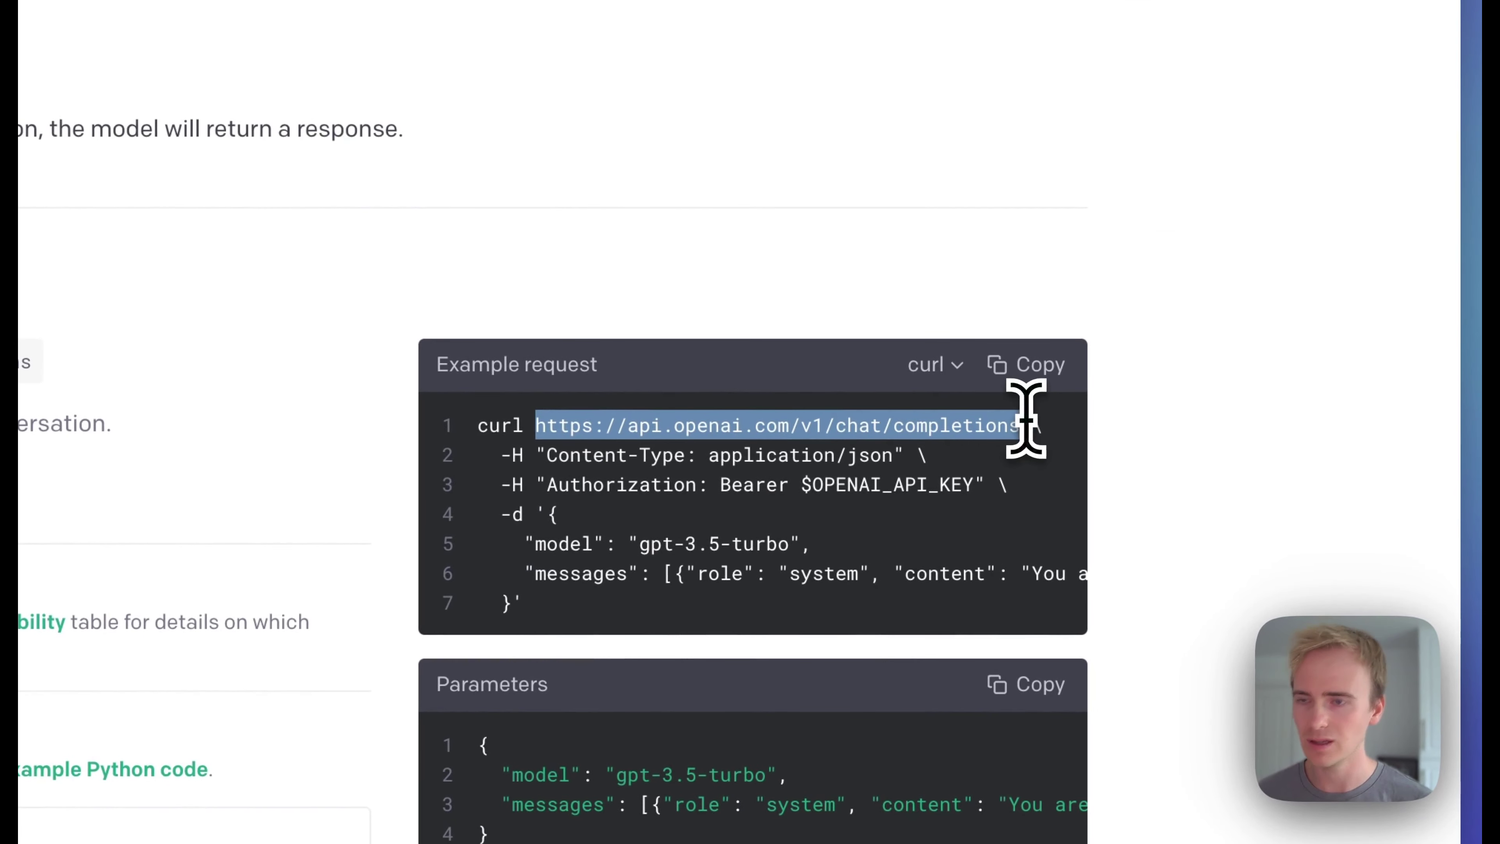
{"action": "key", "text": "super+c"}
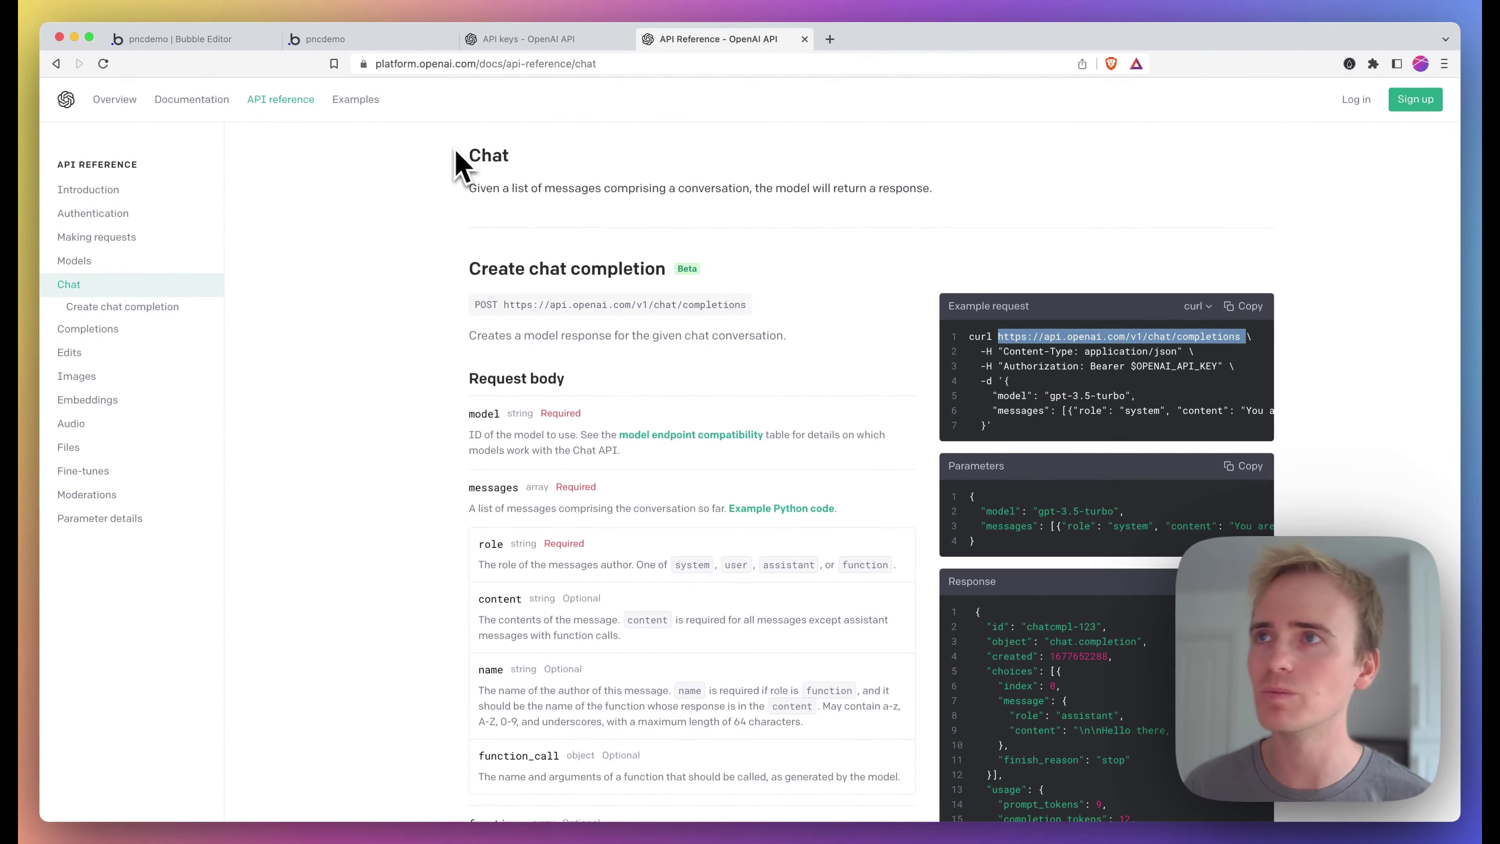
{"action": "left_click", "coordinate": [207, 39]}
{"action": "left_click", "coordinate": [943, 359]}
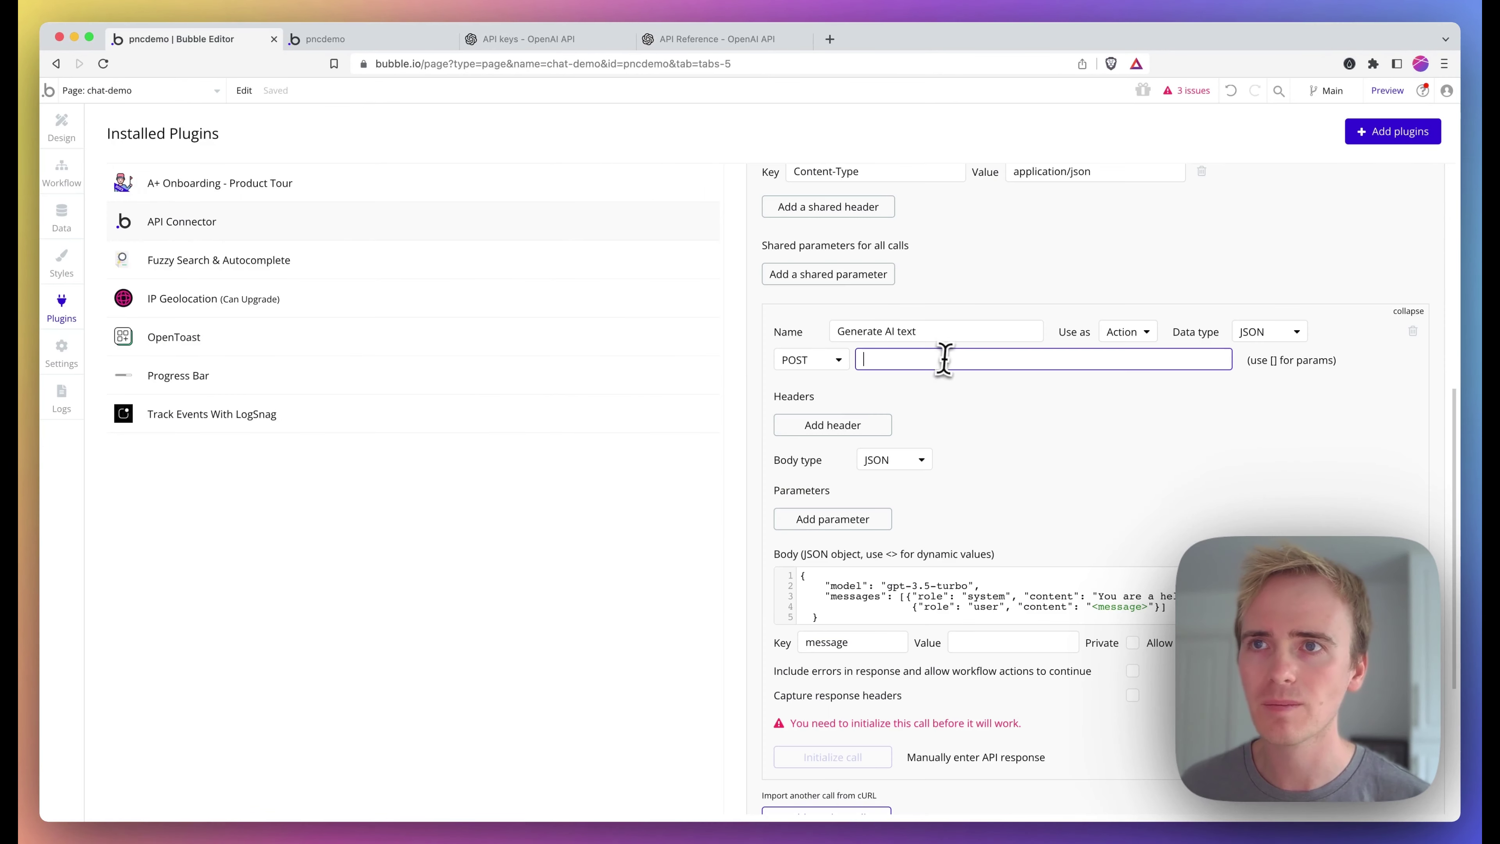
{"action": "key", "text": "super+v"}
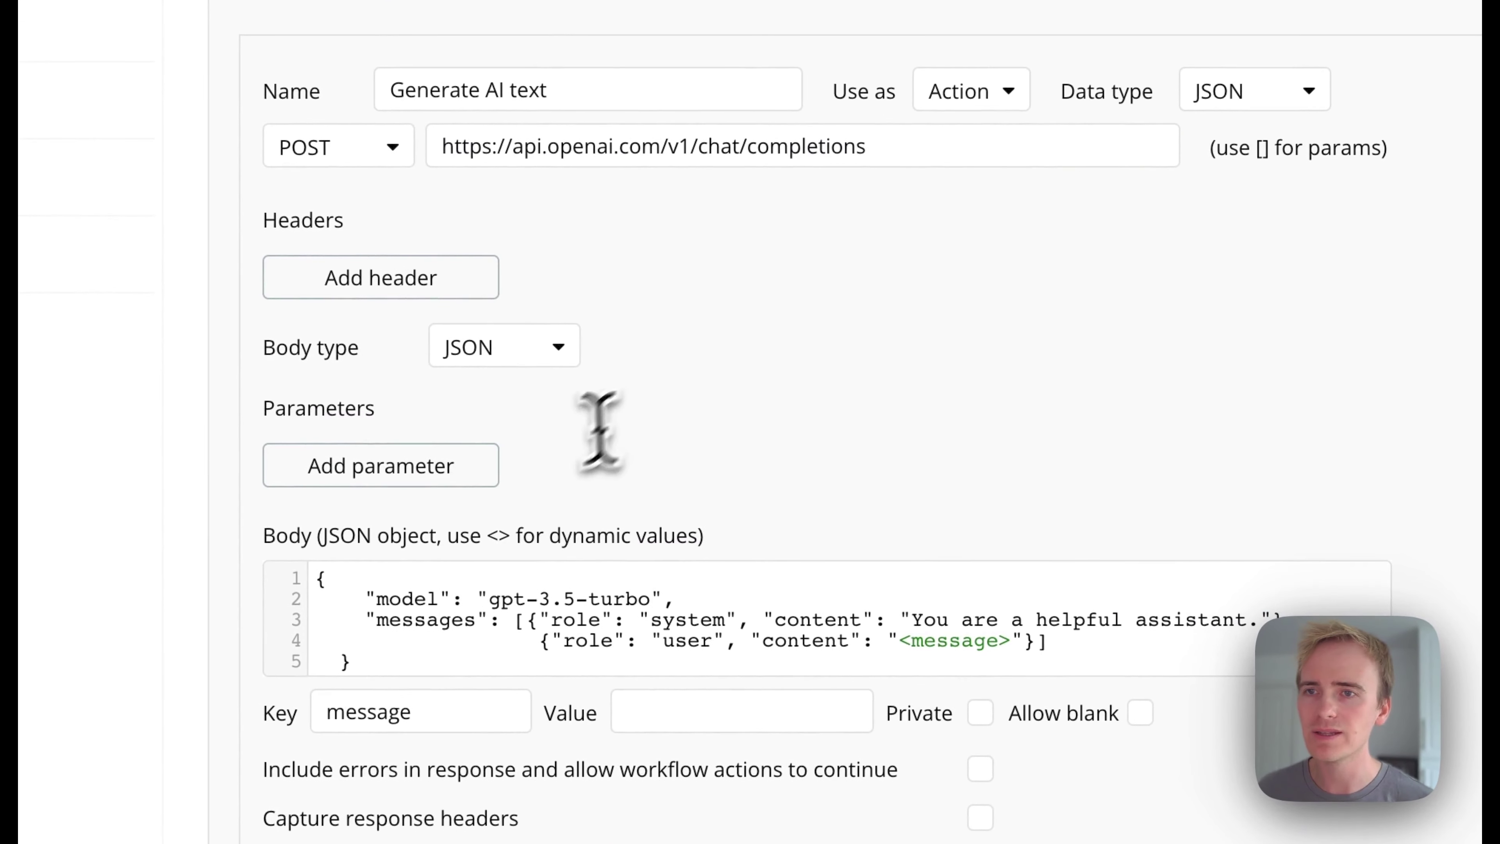
Set the message parameter's value to "How far is the moon from Earth?" and initialize the call
{"action": "left_click", "coordinate": [654, 718]}
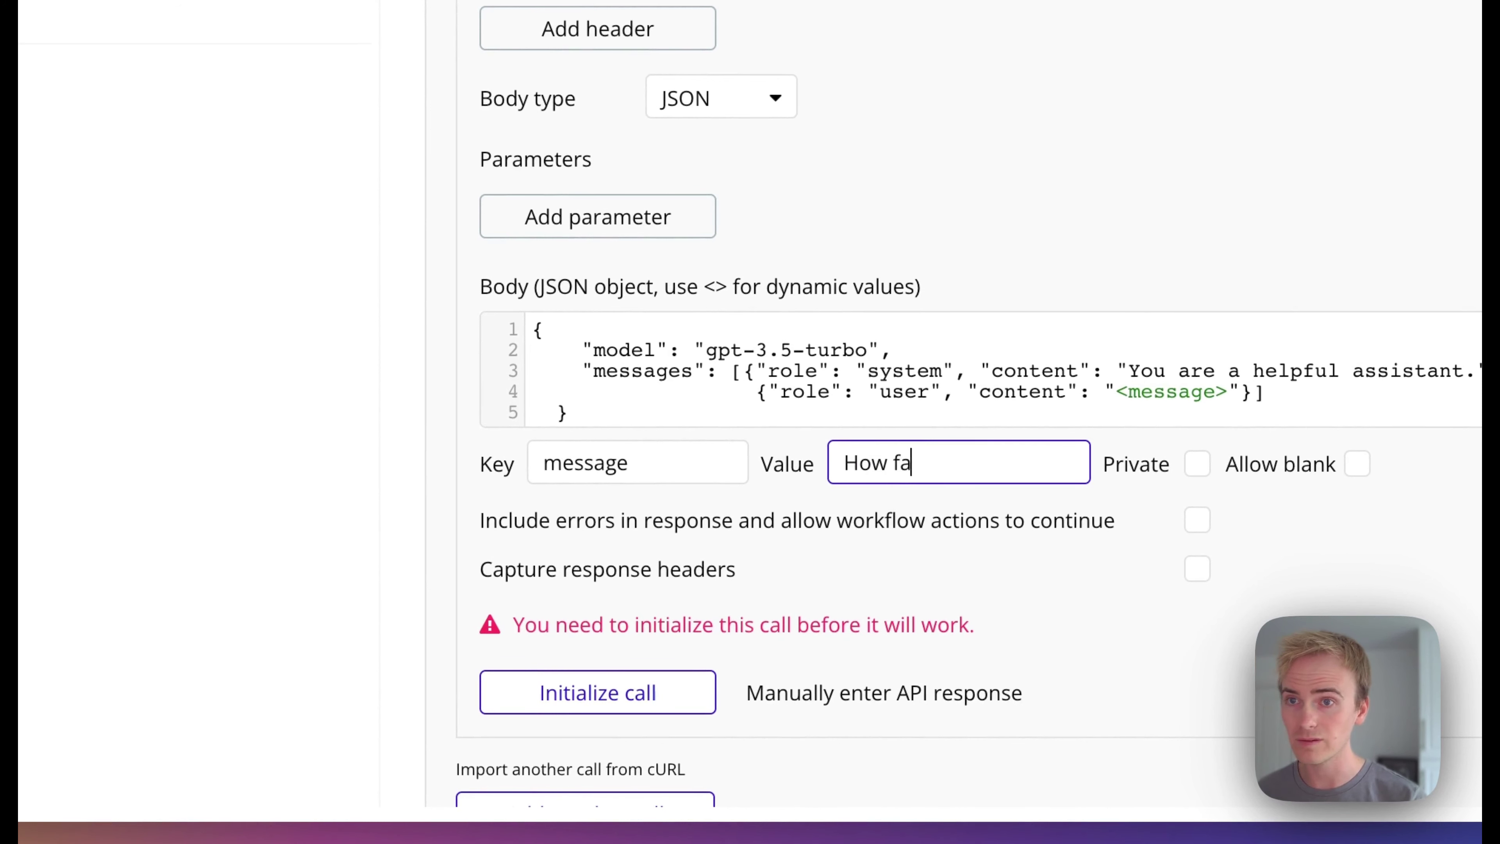
{"action": "type", "text": "How far is the moon f"}
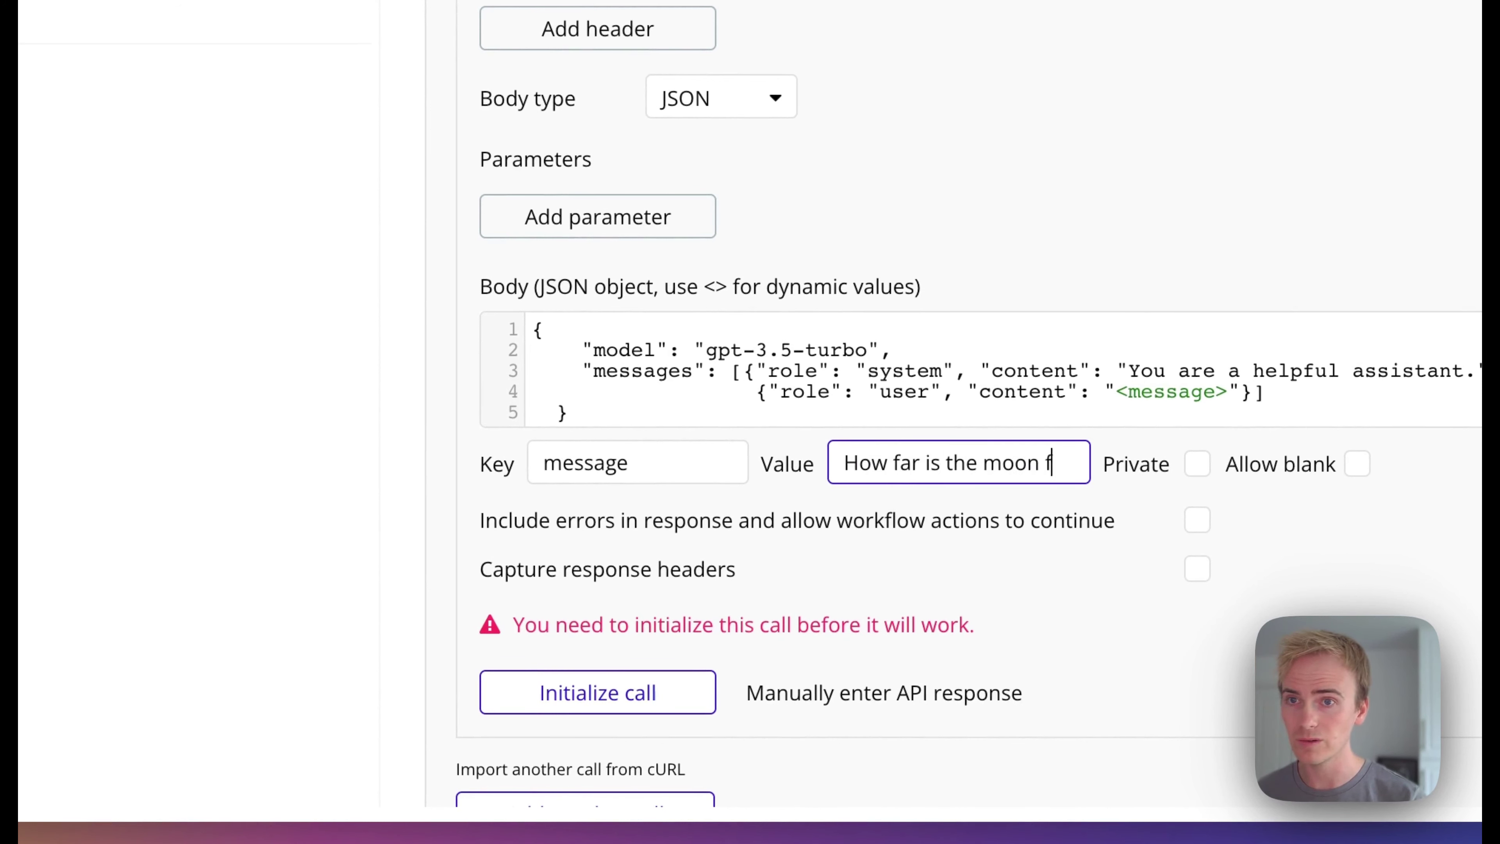
{"action": "type", "text": "rom Earth?"}
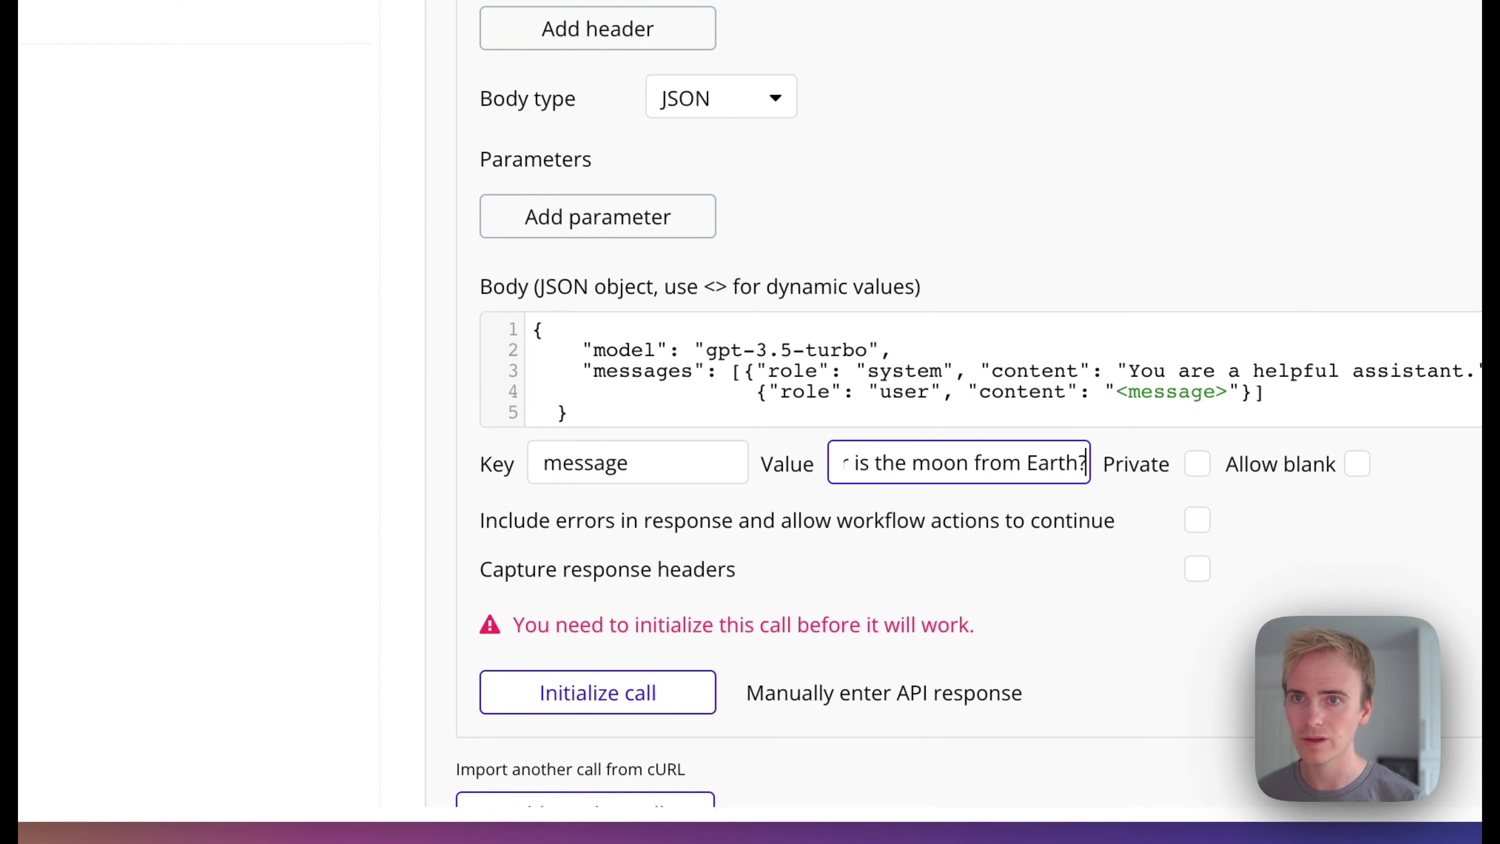
{"action": "left_click", "coordinate": [649, 702]}
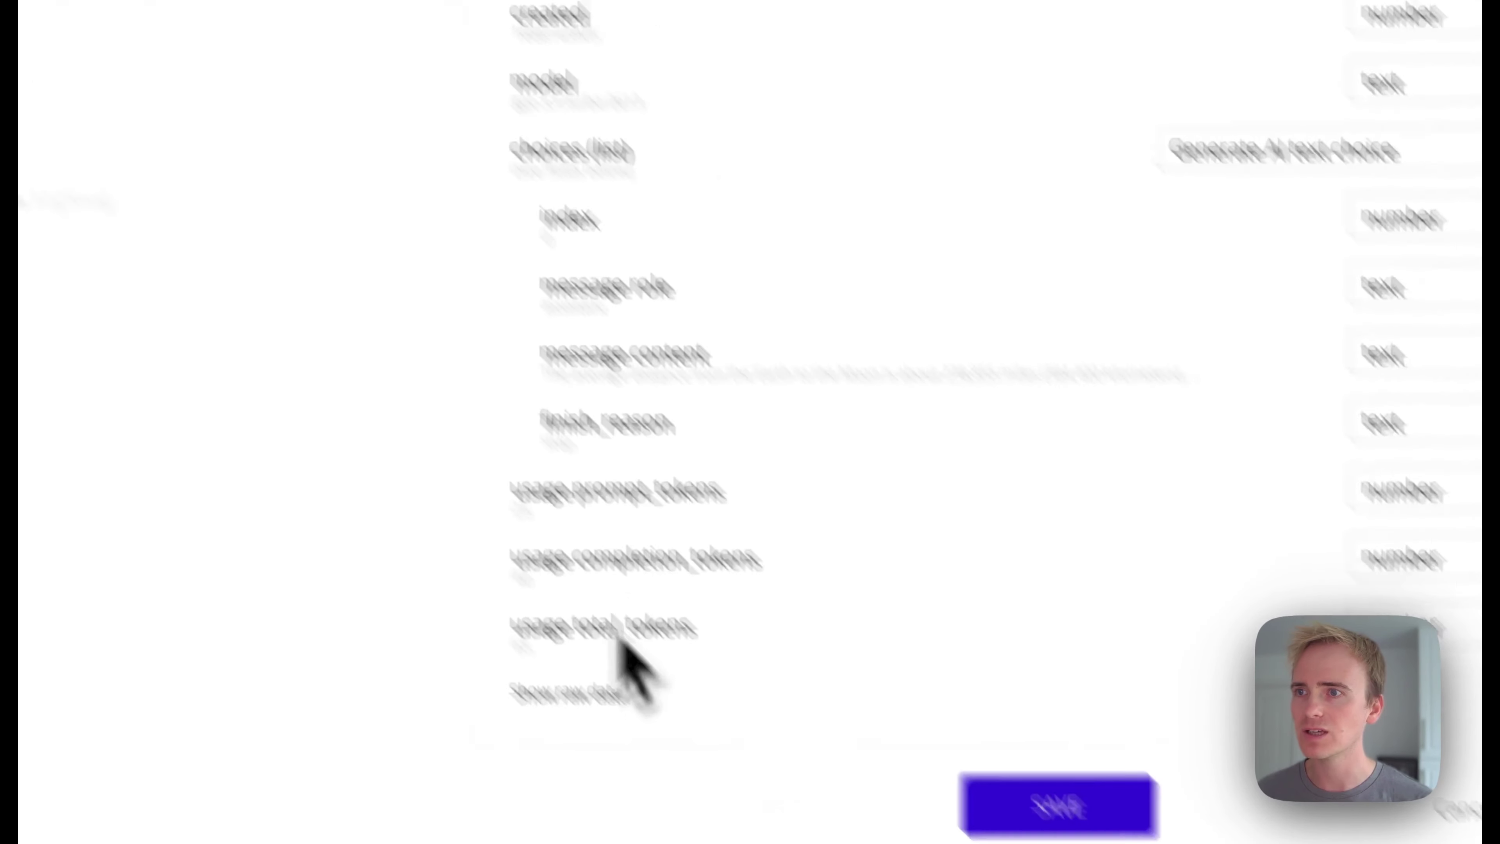
Show the raw response data, check the assistant's message content and save the initialized call
{"action": "left_click", "coordinate": [685, 782]}
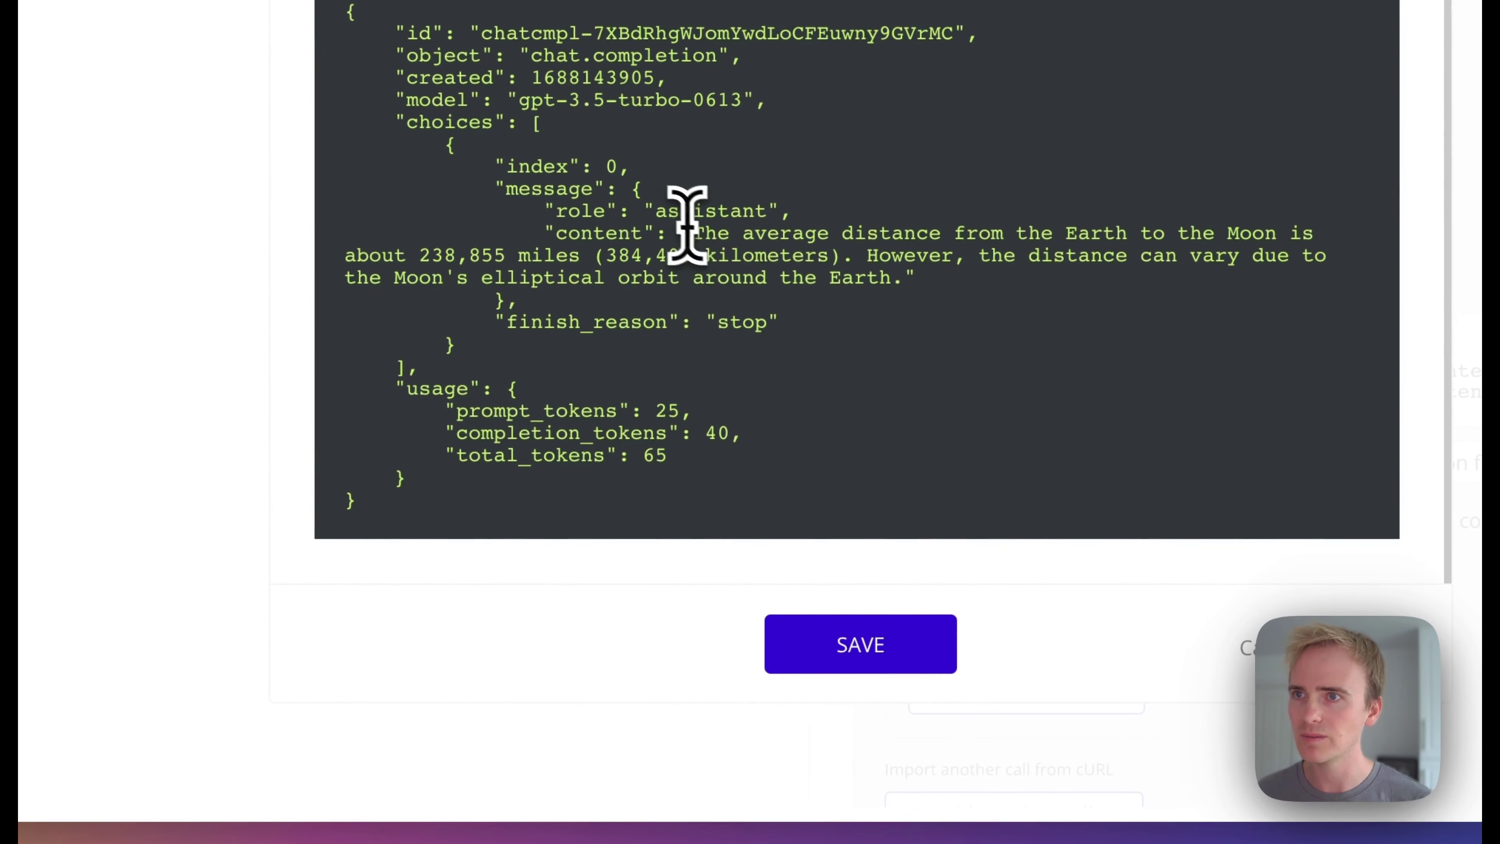
{"action": "left_click_drag", "start_coordinate": [704, 234], "coordinate": [873, 278]}
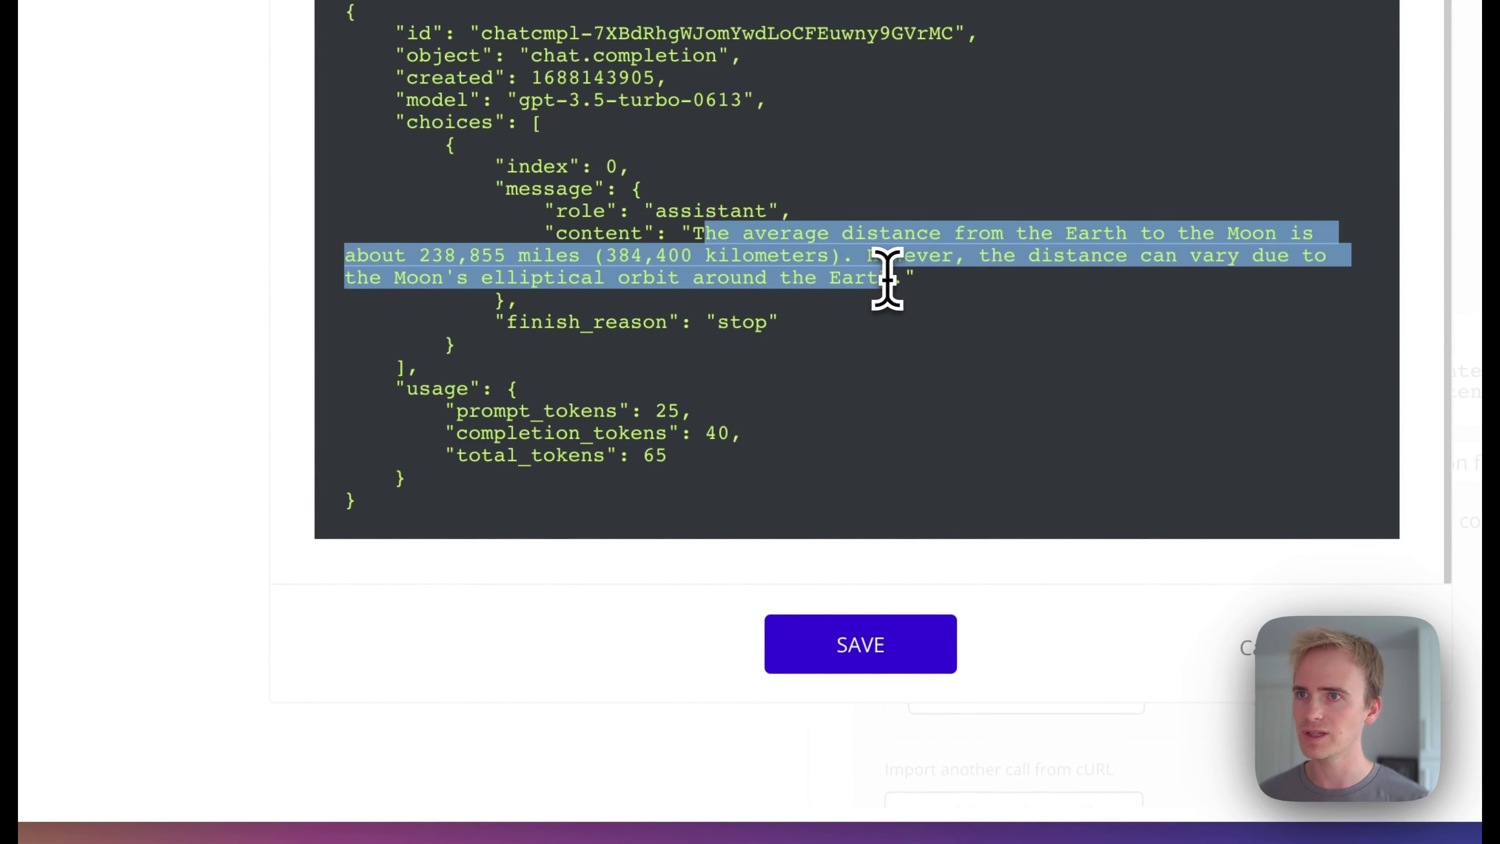
{"action": "left_click", "coordinate": [890, 281]}
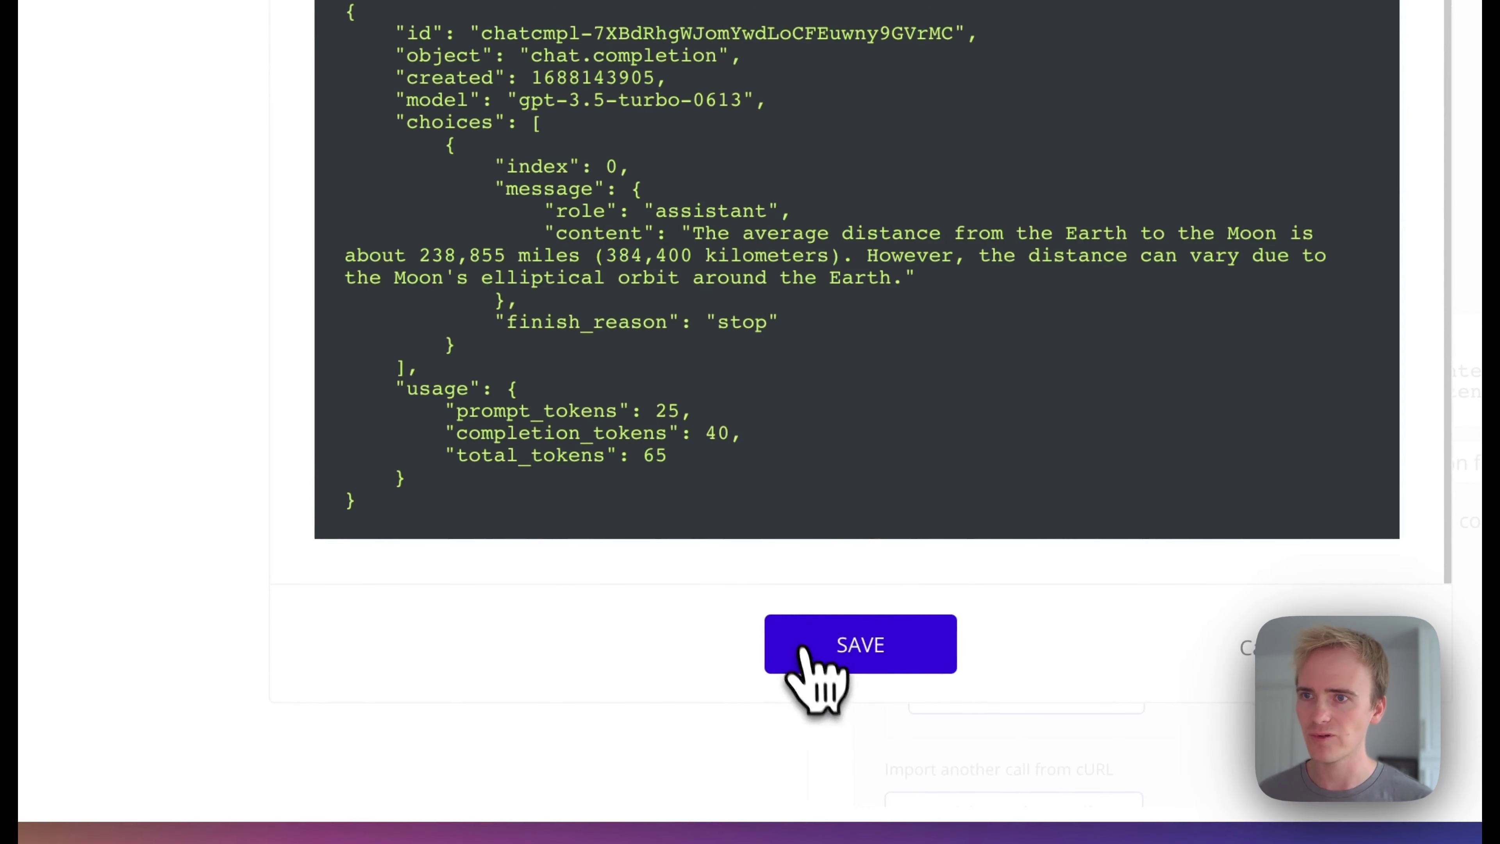
{"action": "left_click", "coordinate": [847, 660]}
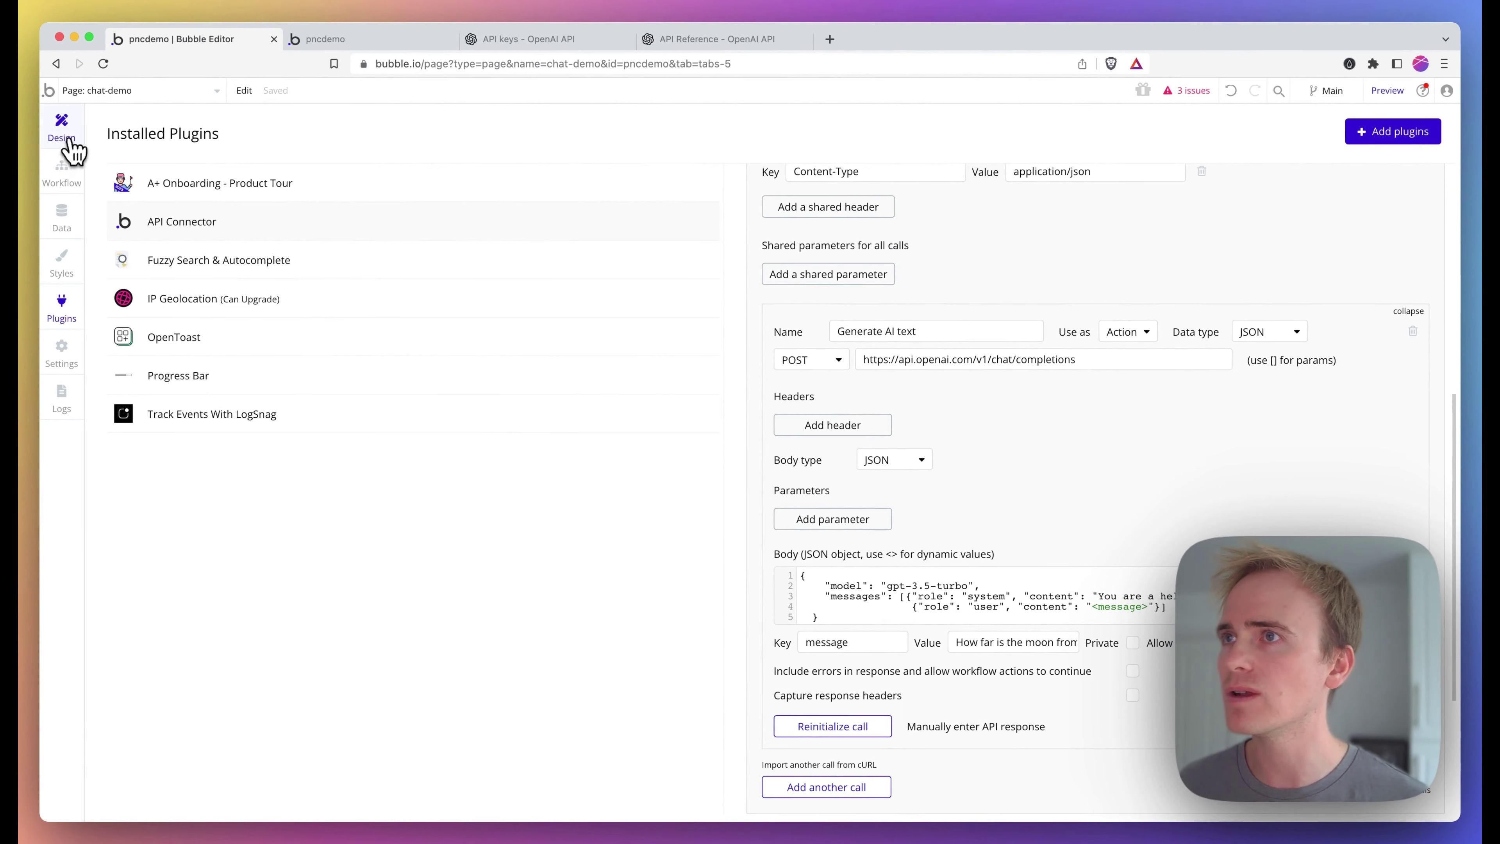
Open the chat-demo page in the designer and set the button's label to "Submit"
{"action": "left_click", "coordinate": [61, 127]}
{"action": "left_click", "coordinate": [756, 308]}
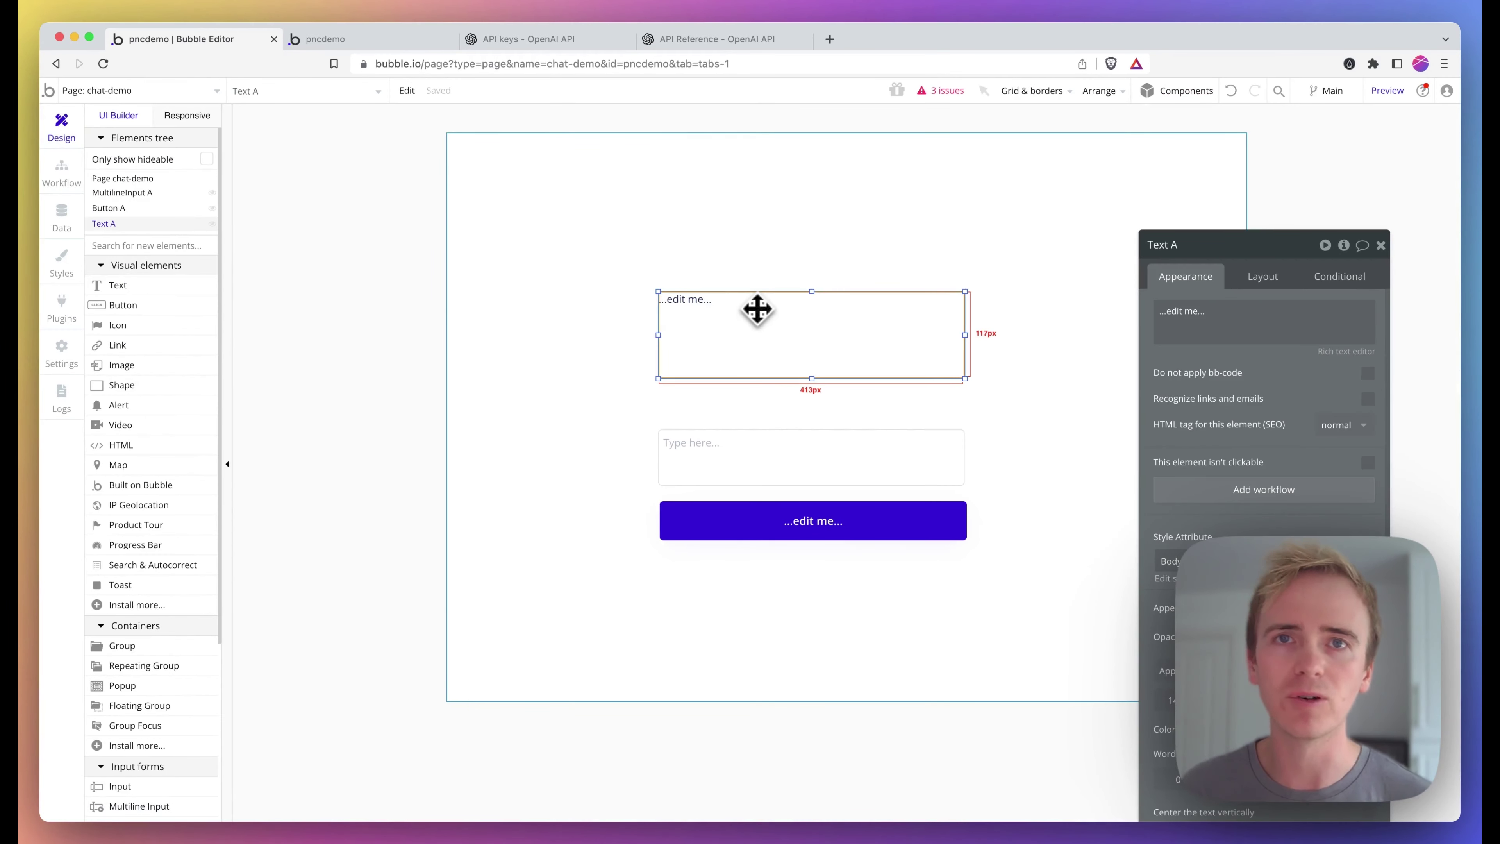
{"action": "left_click", "coordinate": [764, 459]}
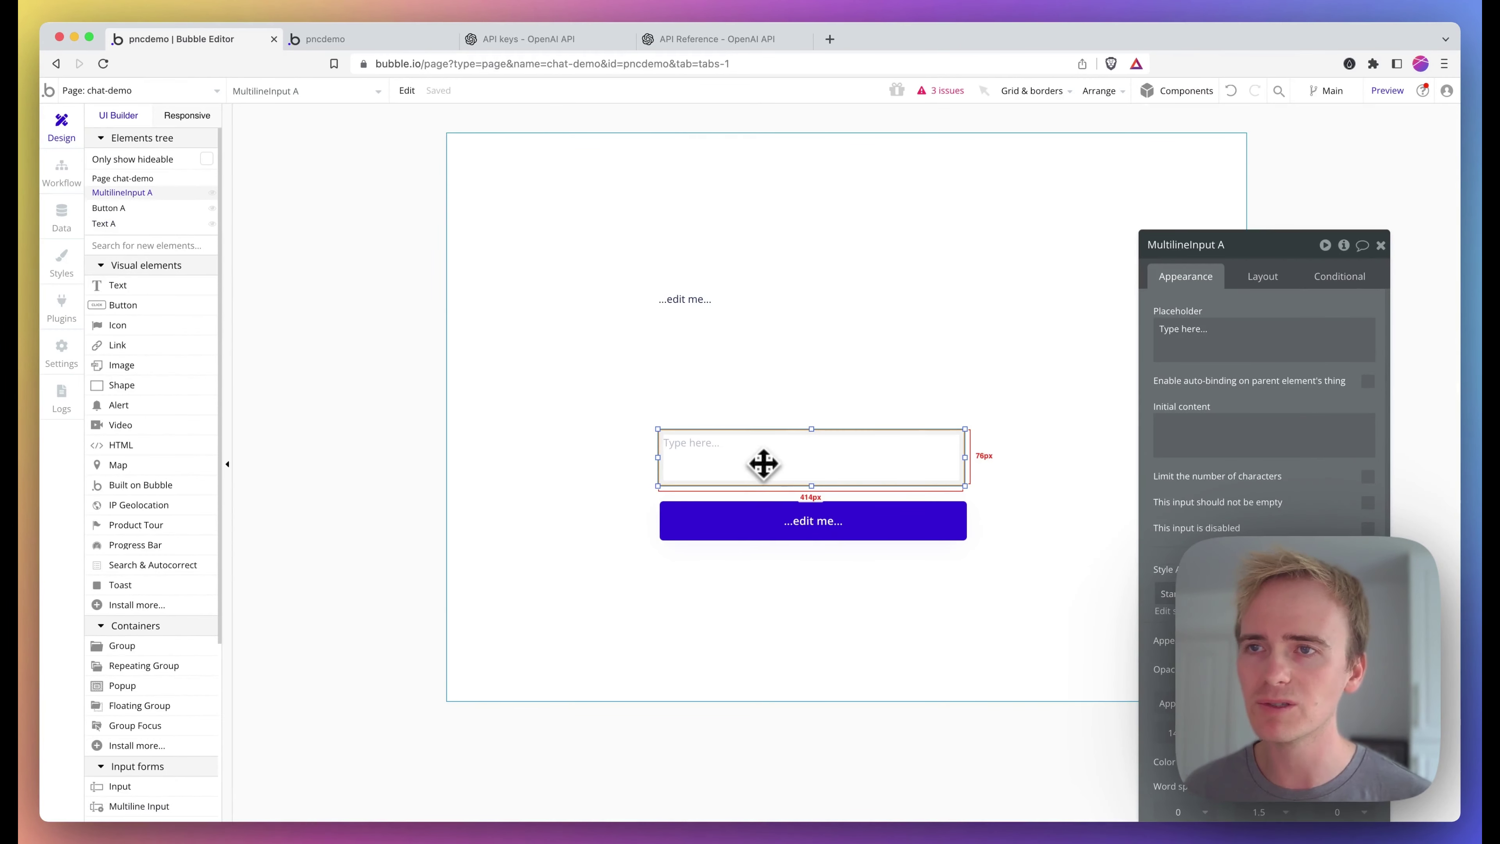
{"action": "left_click", "coordinate": [796, 520]}
{"action": "triple_click", "coordinate": [1286, 308]}
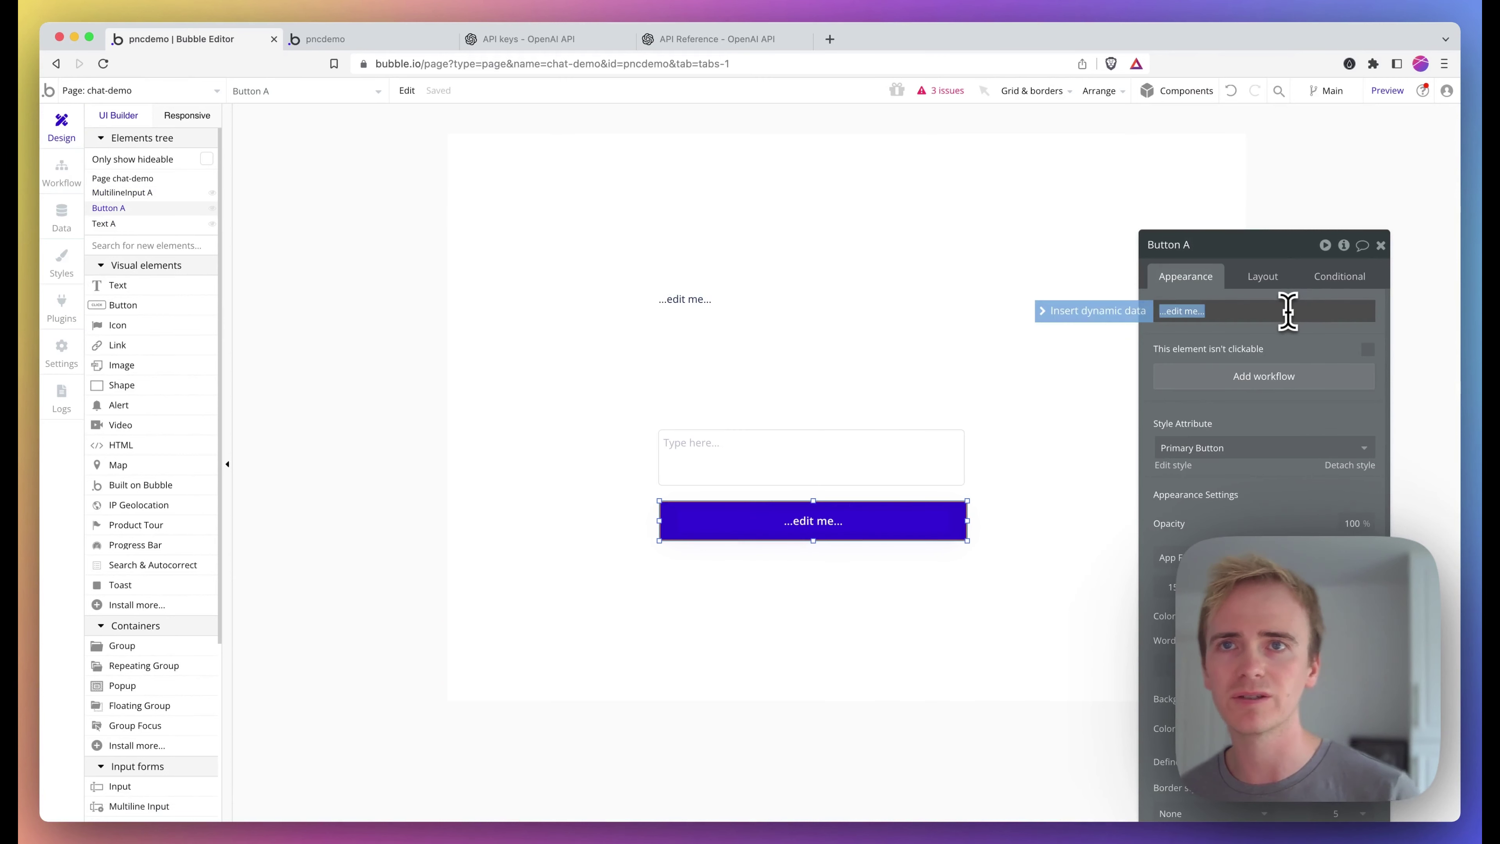
{"action": "type", "text": "s"}
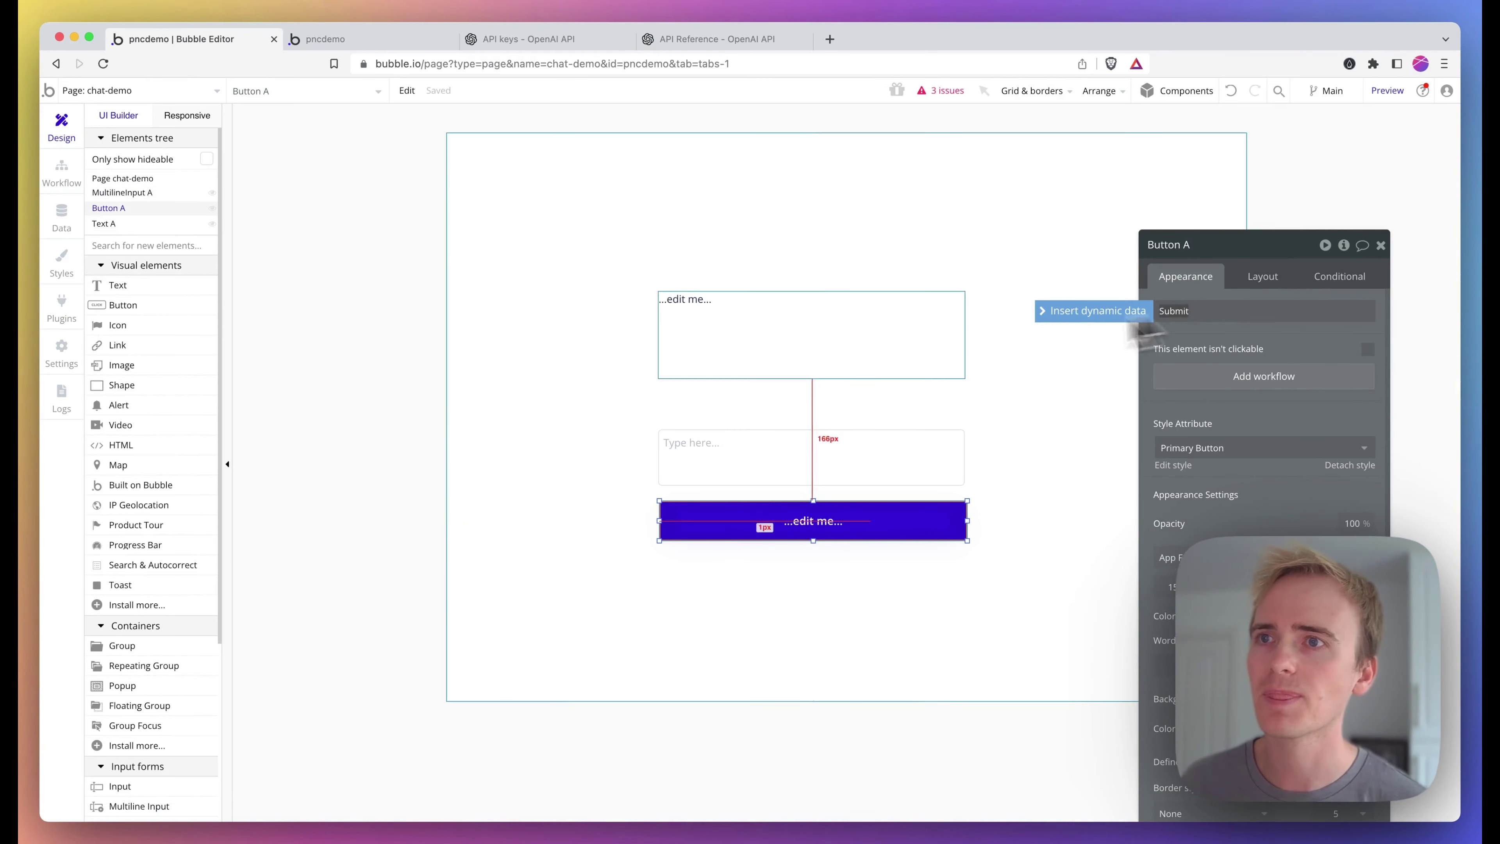
{"action": "left_click", "coordinate": [847, 399]}
Create a custom state named Reply of type text on the chat-demo page
{"action": "left_click", "coordinate": [801, 325]}
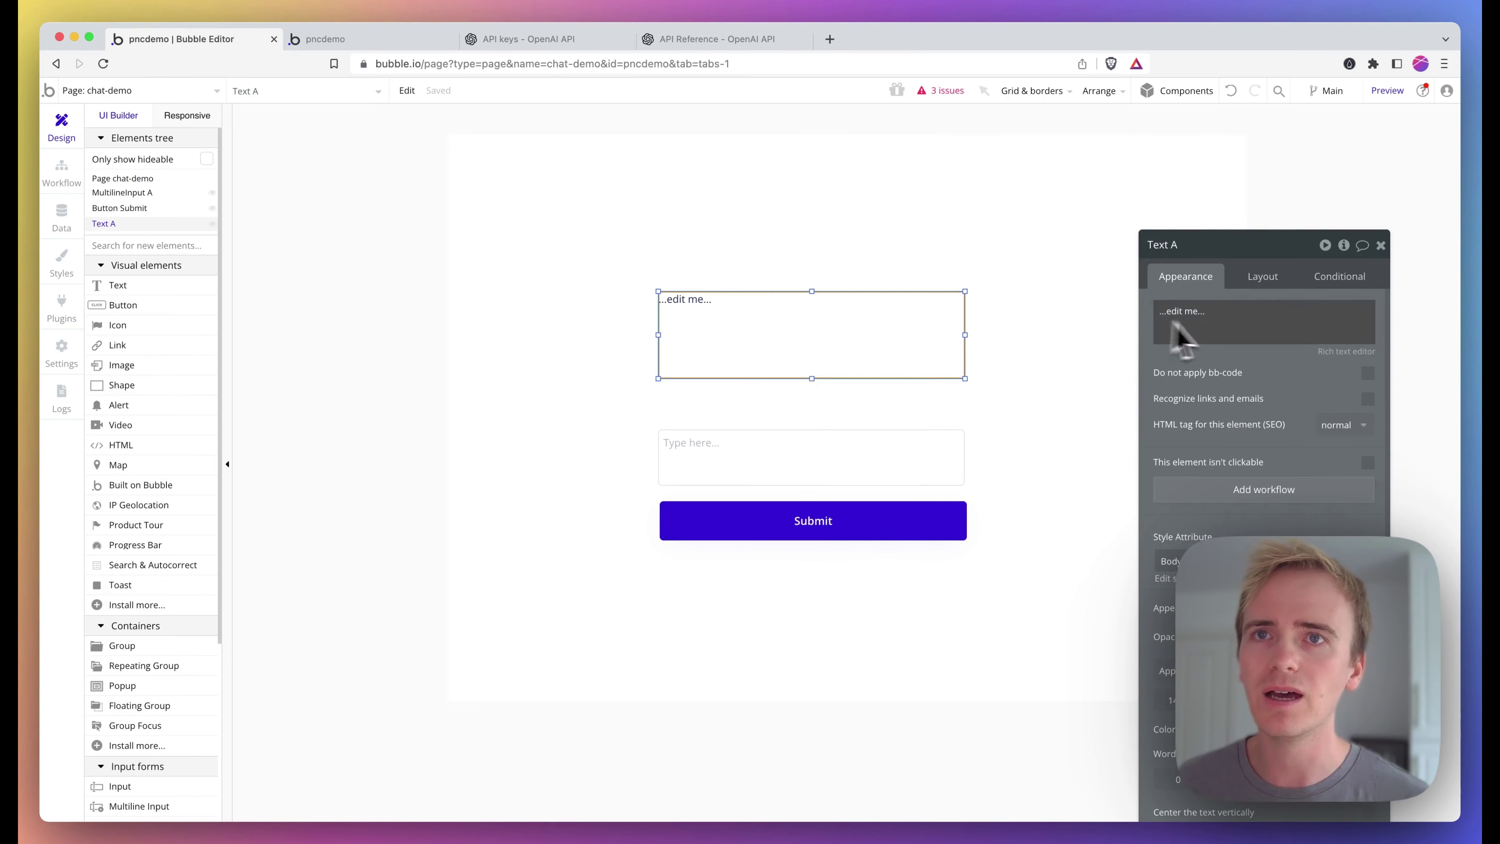
{"action": "key", "text": "Escape"}
{"action": "left_click", "coordinate": [1076, 277]}
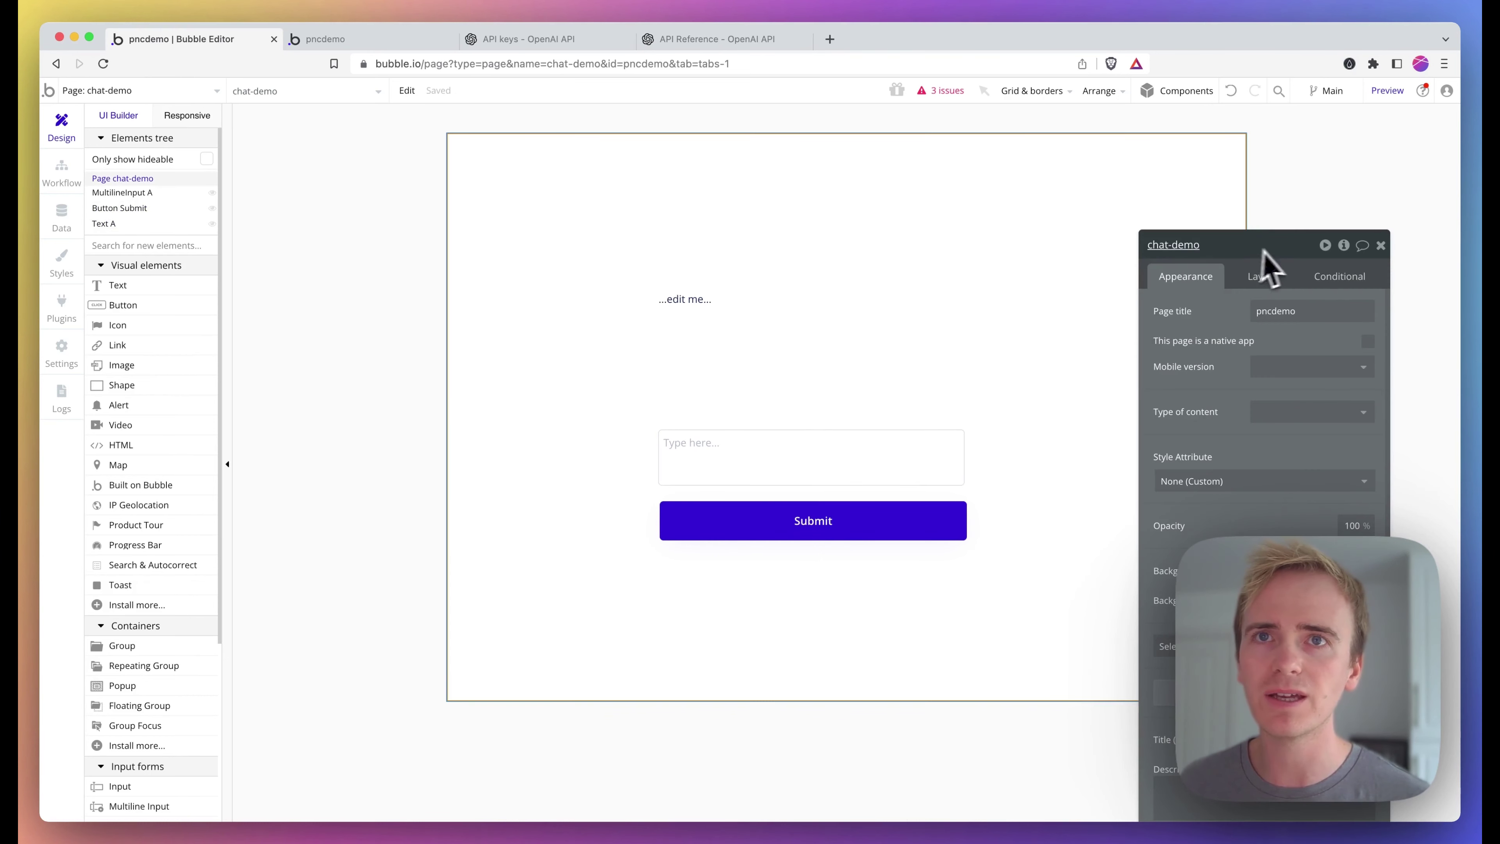
{"action": "left_click", "coordinate": [1344, 245]}
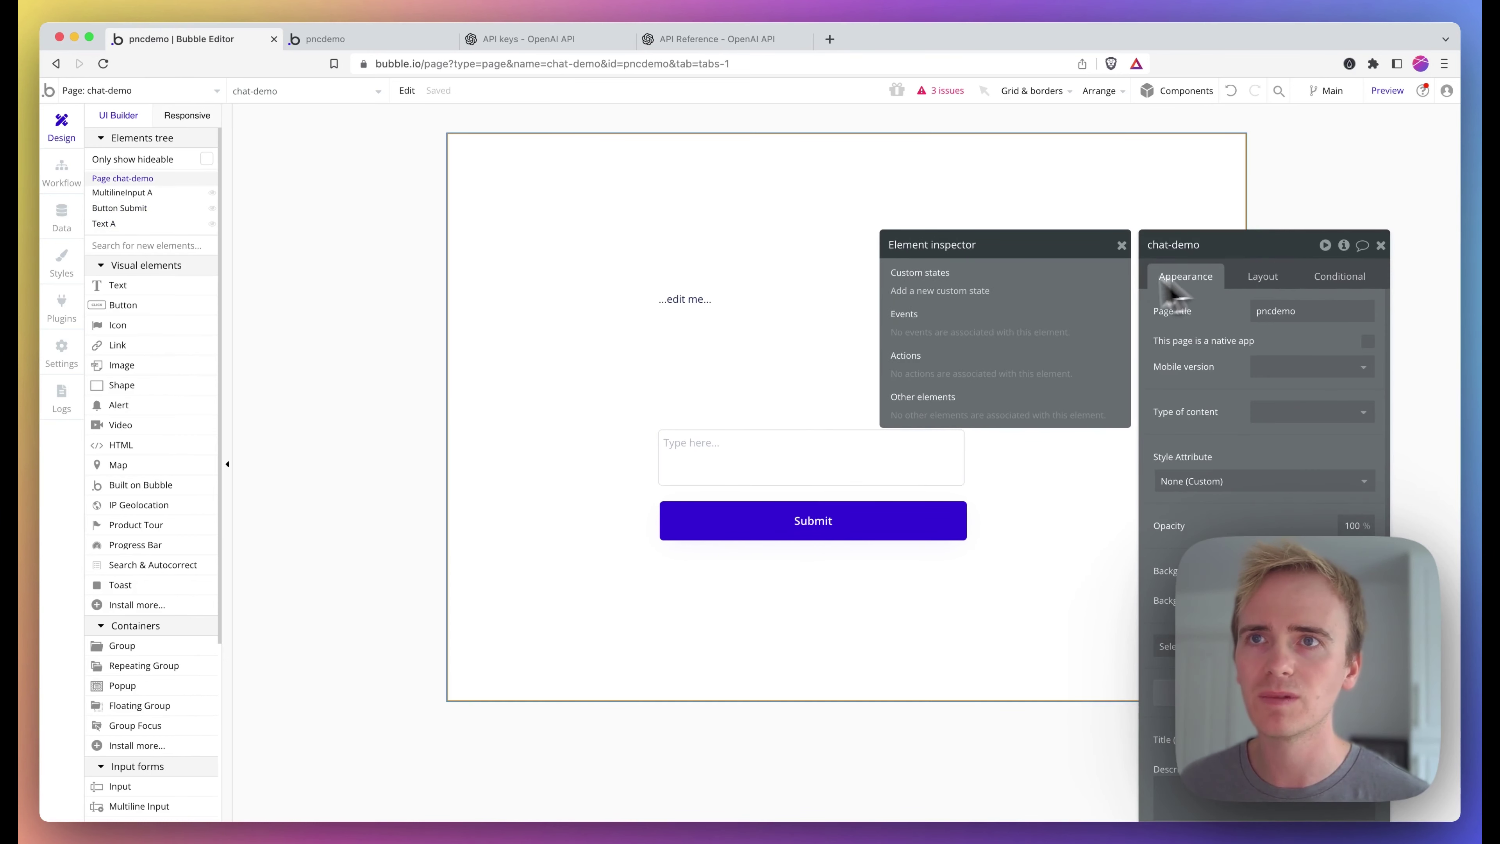
{"action": "left_click", "coordinate": [945, 292]}
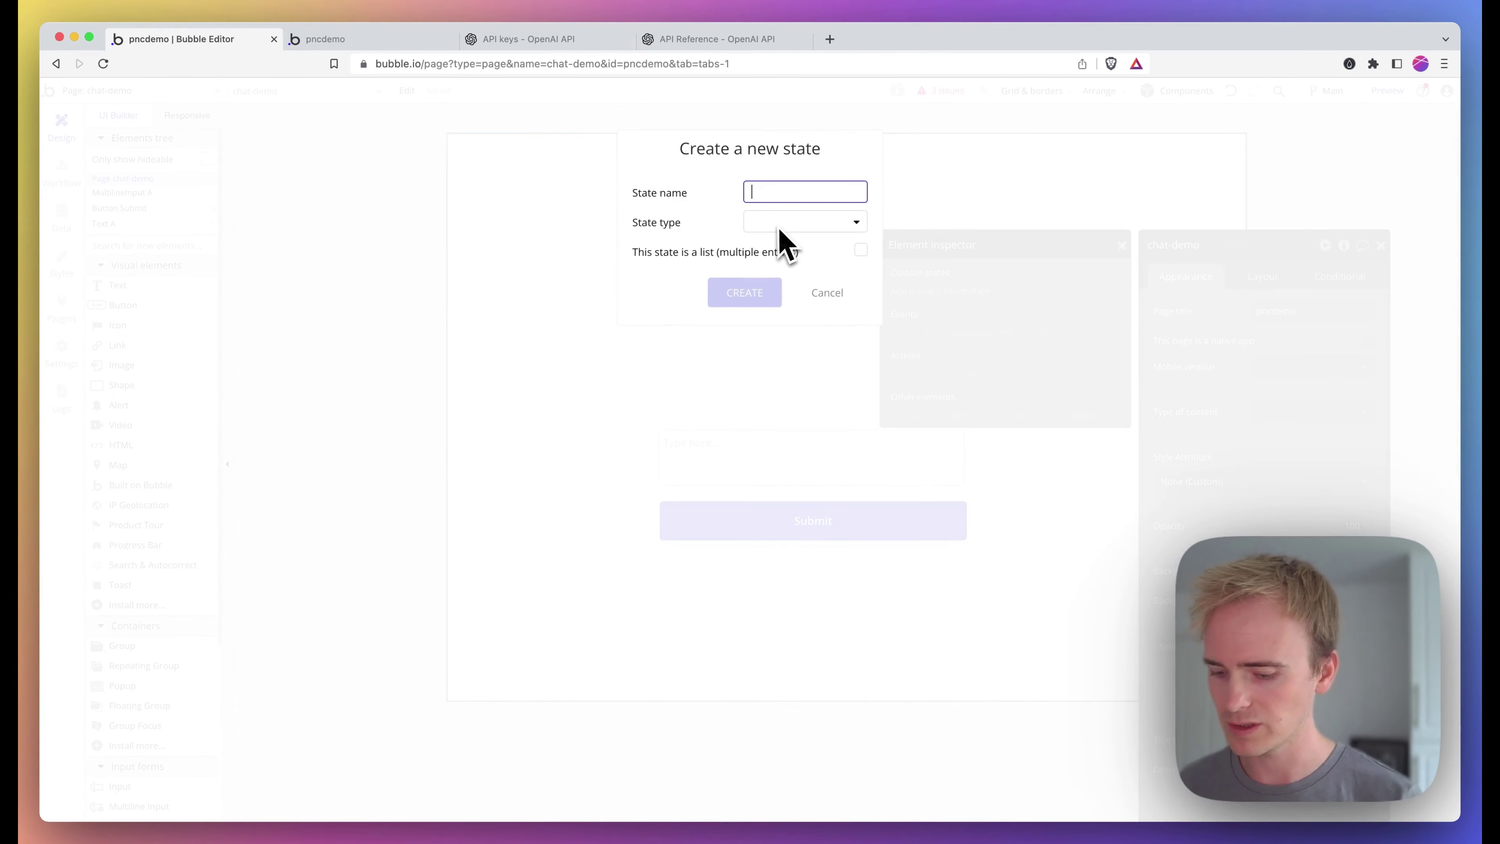
{"action": "type", "text": "Reply"}
{"action": "left_click", "coordinate": [762, 225]}
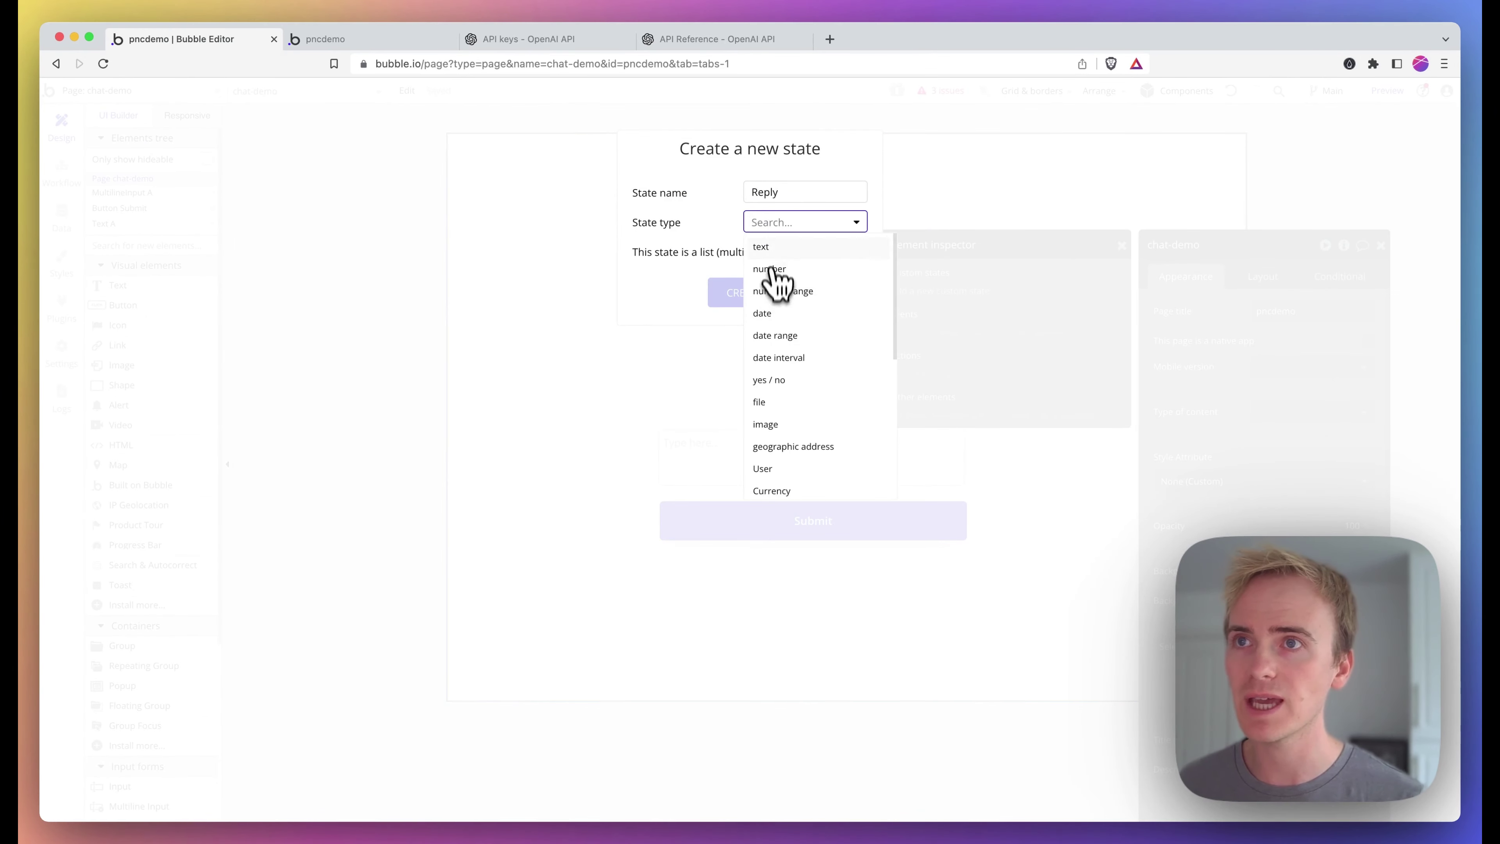
{"action": "left_click", "coordinate": [768, 251]}
{"action": "left_click", "coordinate": [751, 293]}
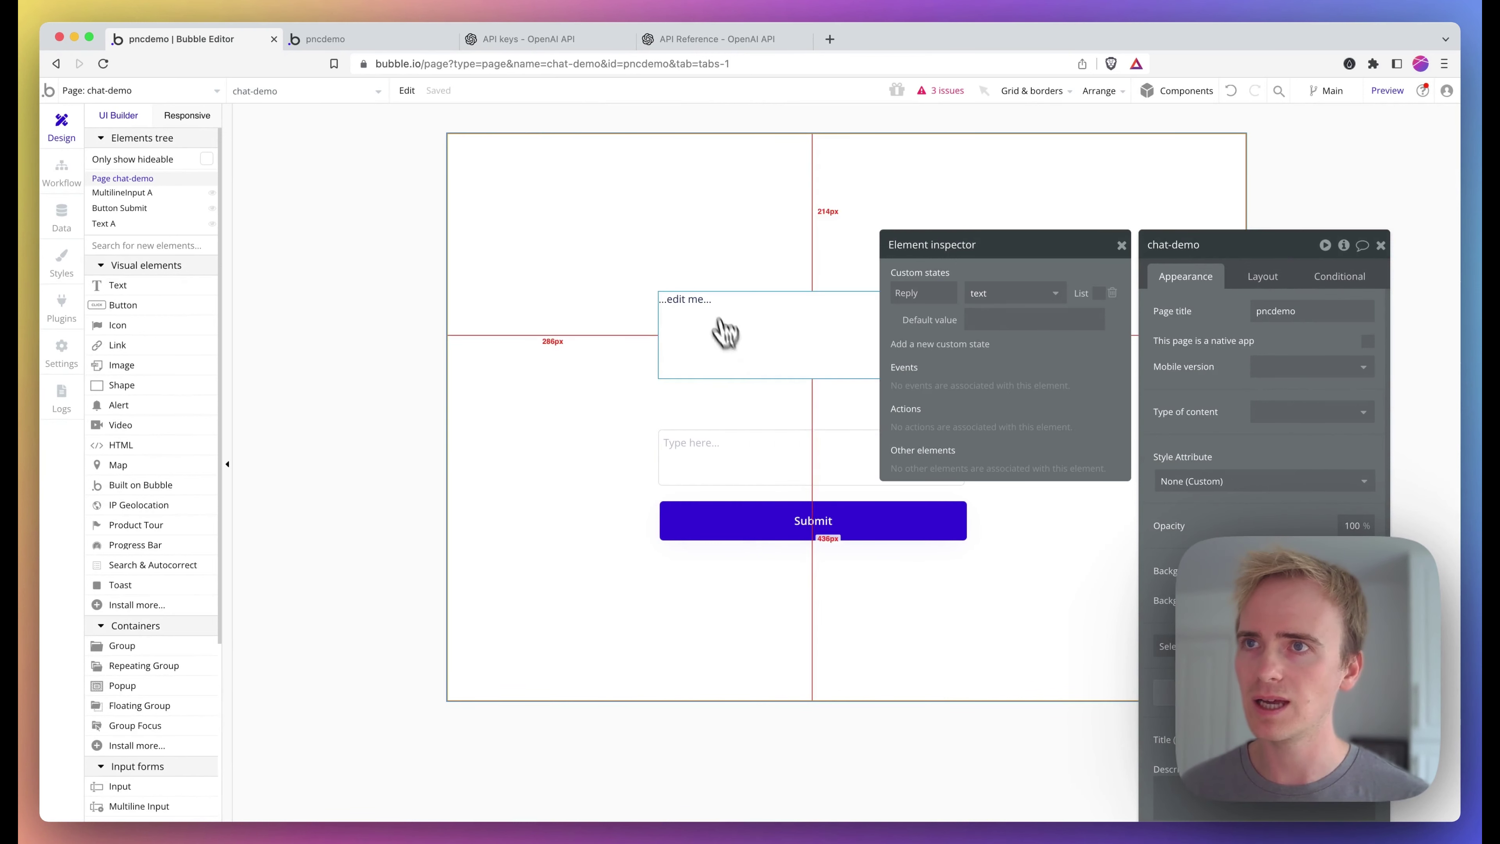
Replace the text element's placeholder content with the dynamic value chat-demo's Reply
{"action": "left_click", "coordinate": [716, 332]}
{"action": "triple_click", "coordinate": [1245, 319]}
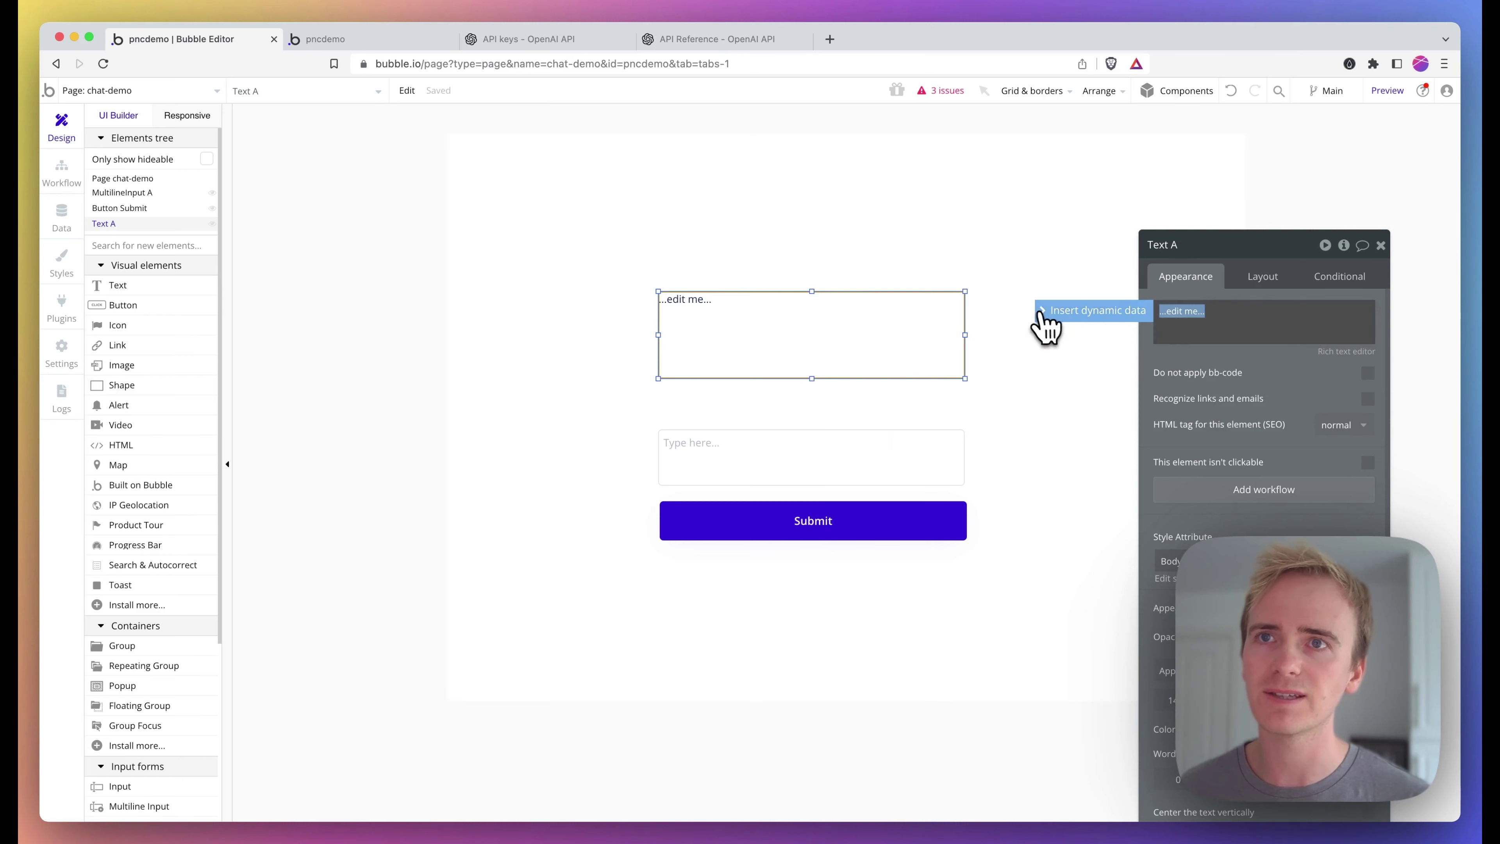
{"action": "left_click", "coordinate": [1052, 319]}
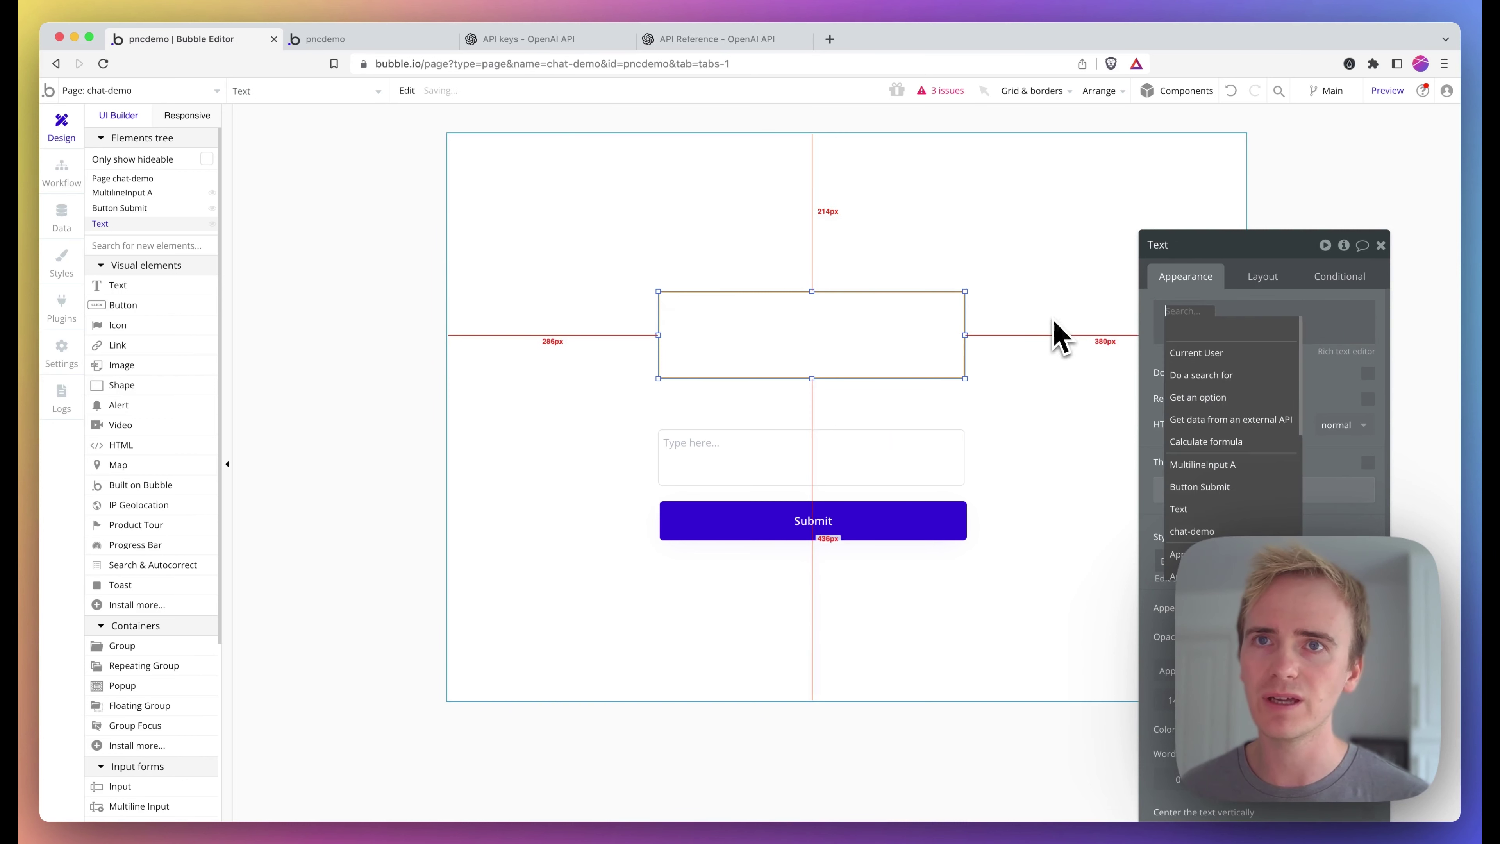
{"action": "left_click", "coordinate": [1219, 523]}
{"action": "left_click", "coordinate": [1237, 376]}
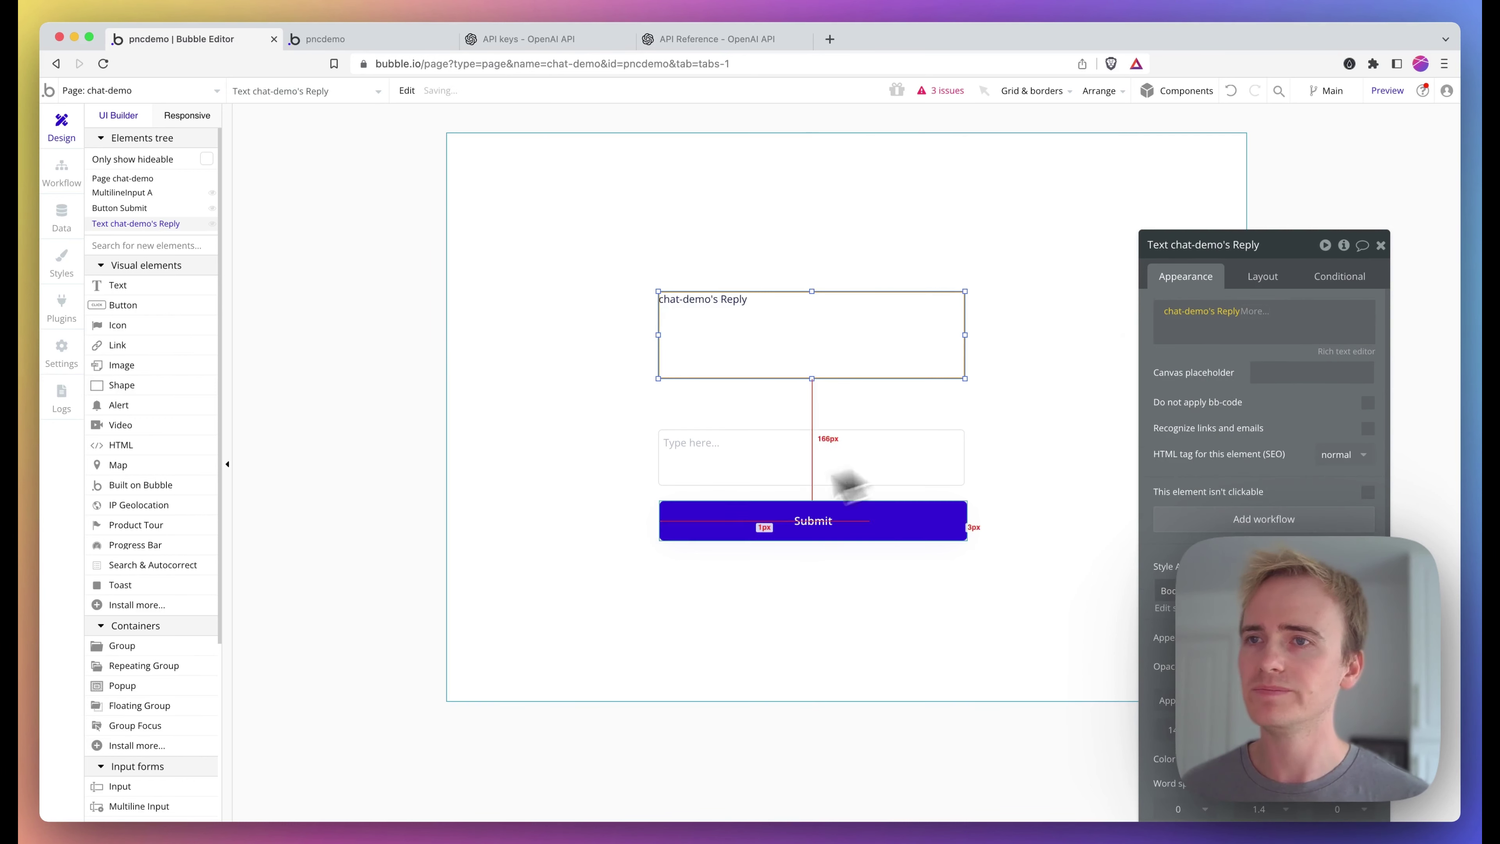
Create a workflow for the Submit button and add the OpenAI - Generate AI text action to it
{"action": "left_click", "coordinate": [777, 460]}
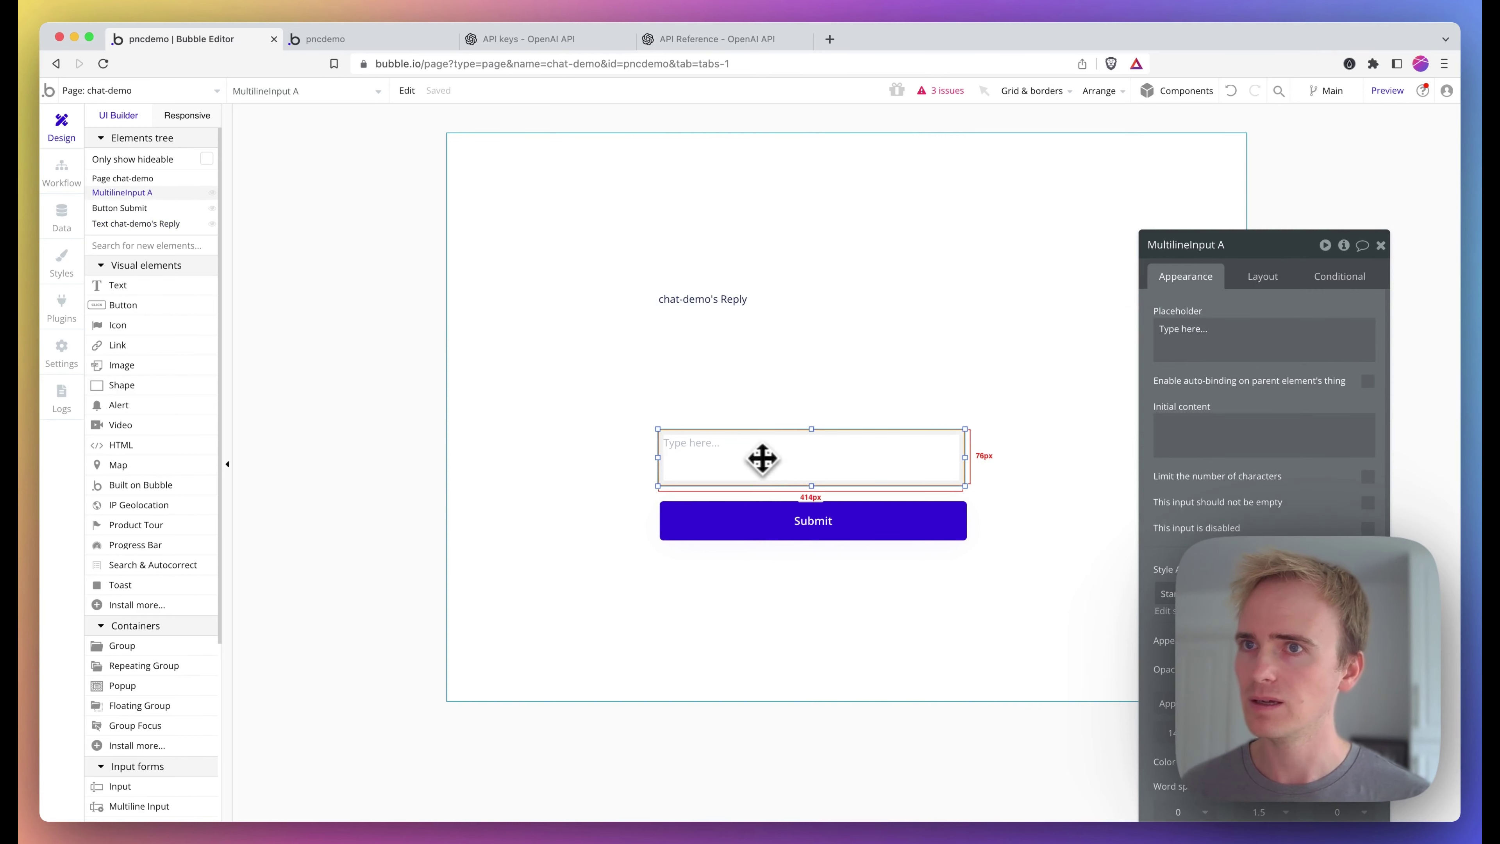
{"action": "left_click", "coordinate": [834, 520]}
{"action": "left_click", "coordinate": [1229, 384]}
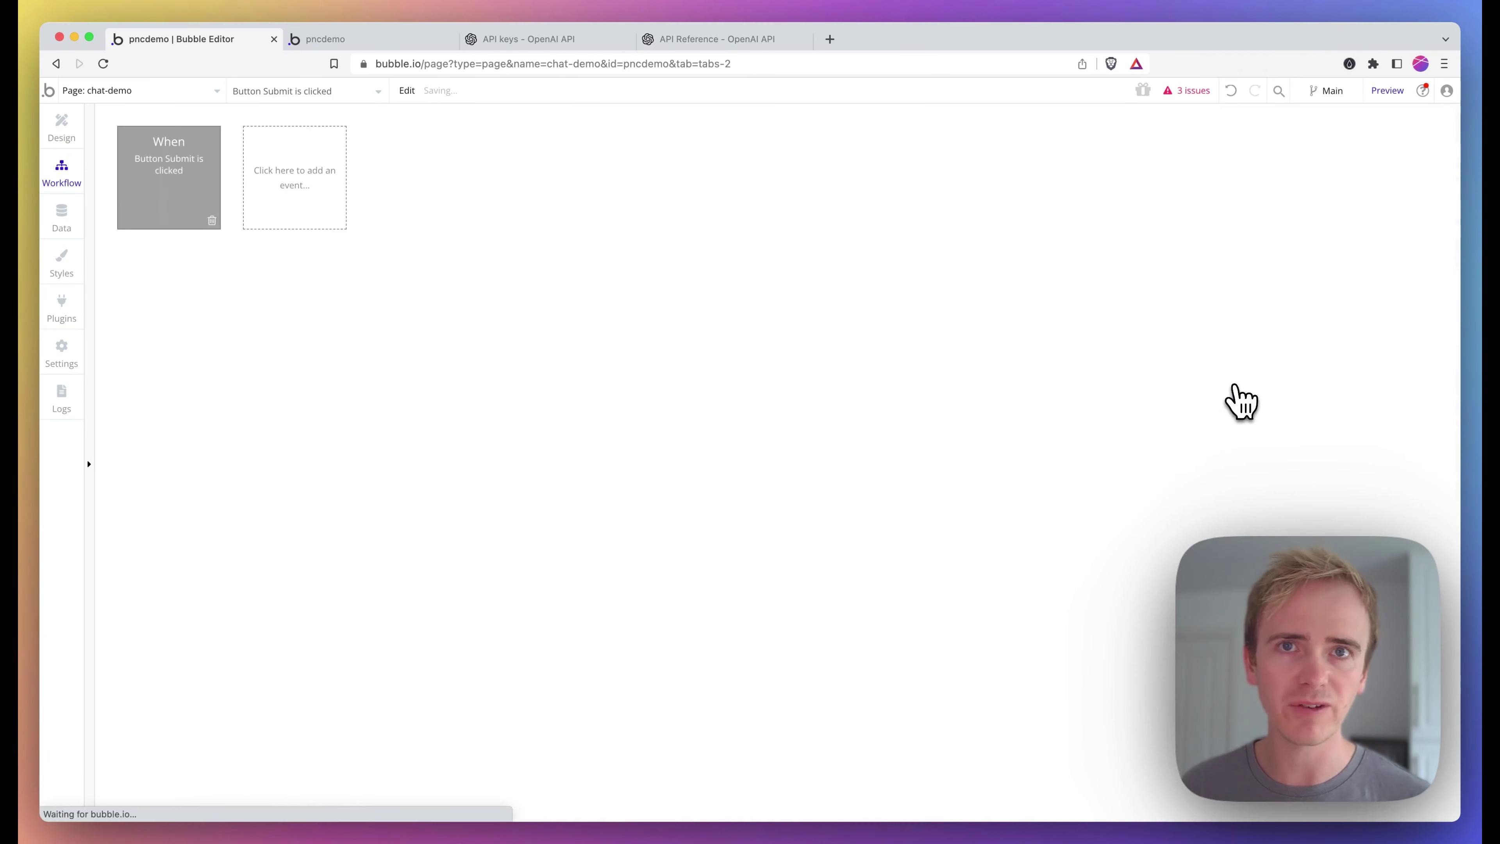
{"action": "left_click", "coordinate": [237, 285]}
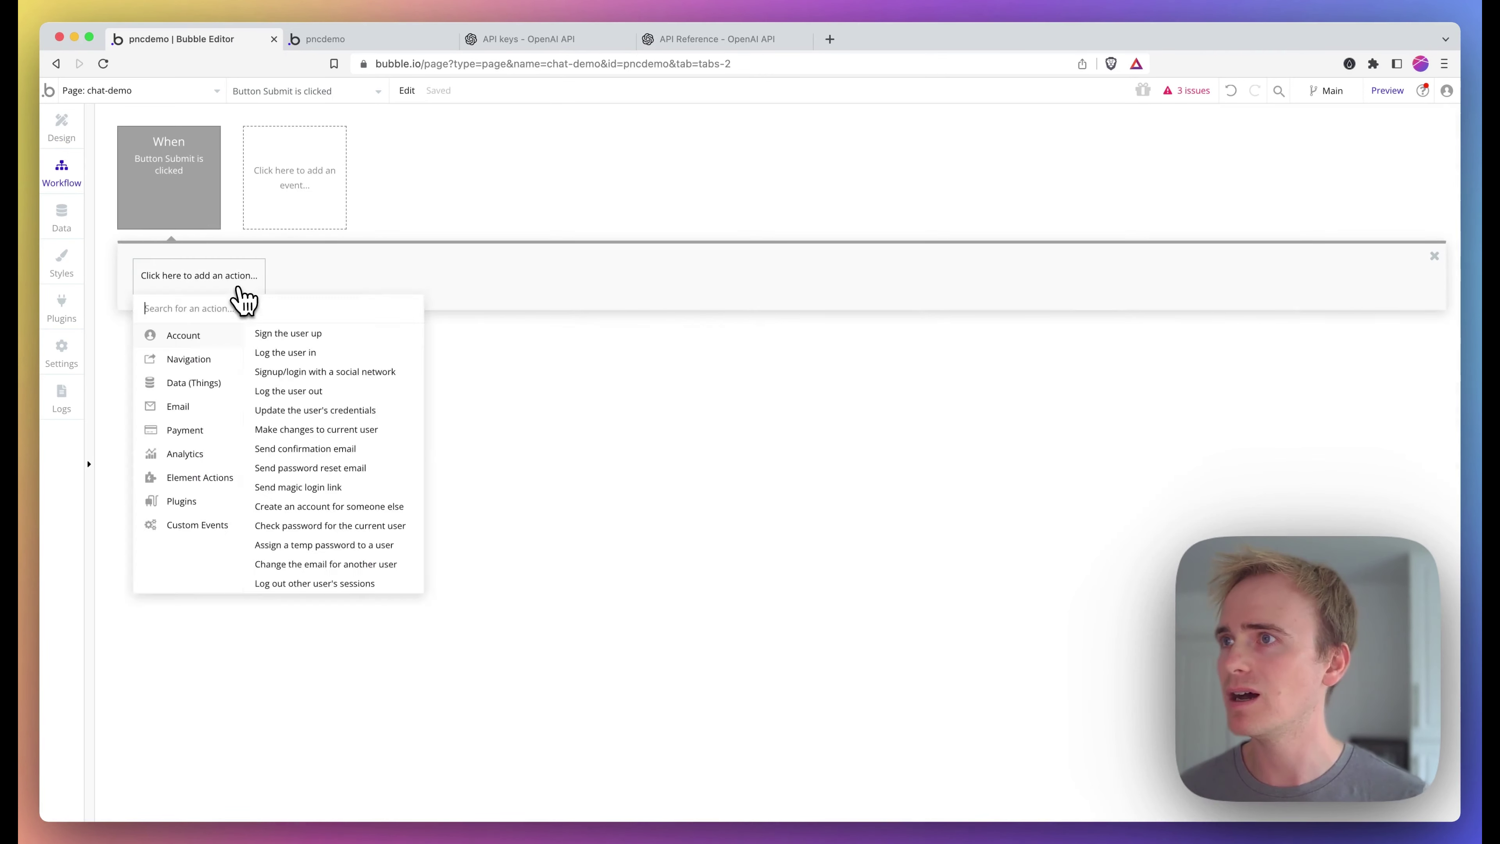
{"action": "mouse_move", "coordinate": [224, 509]}
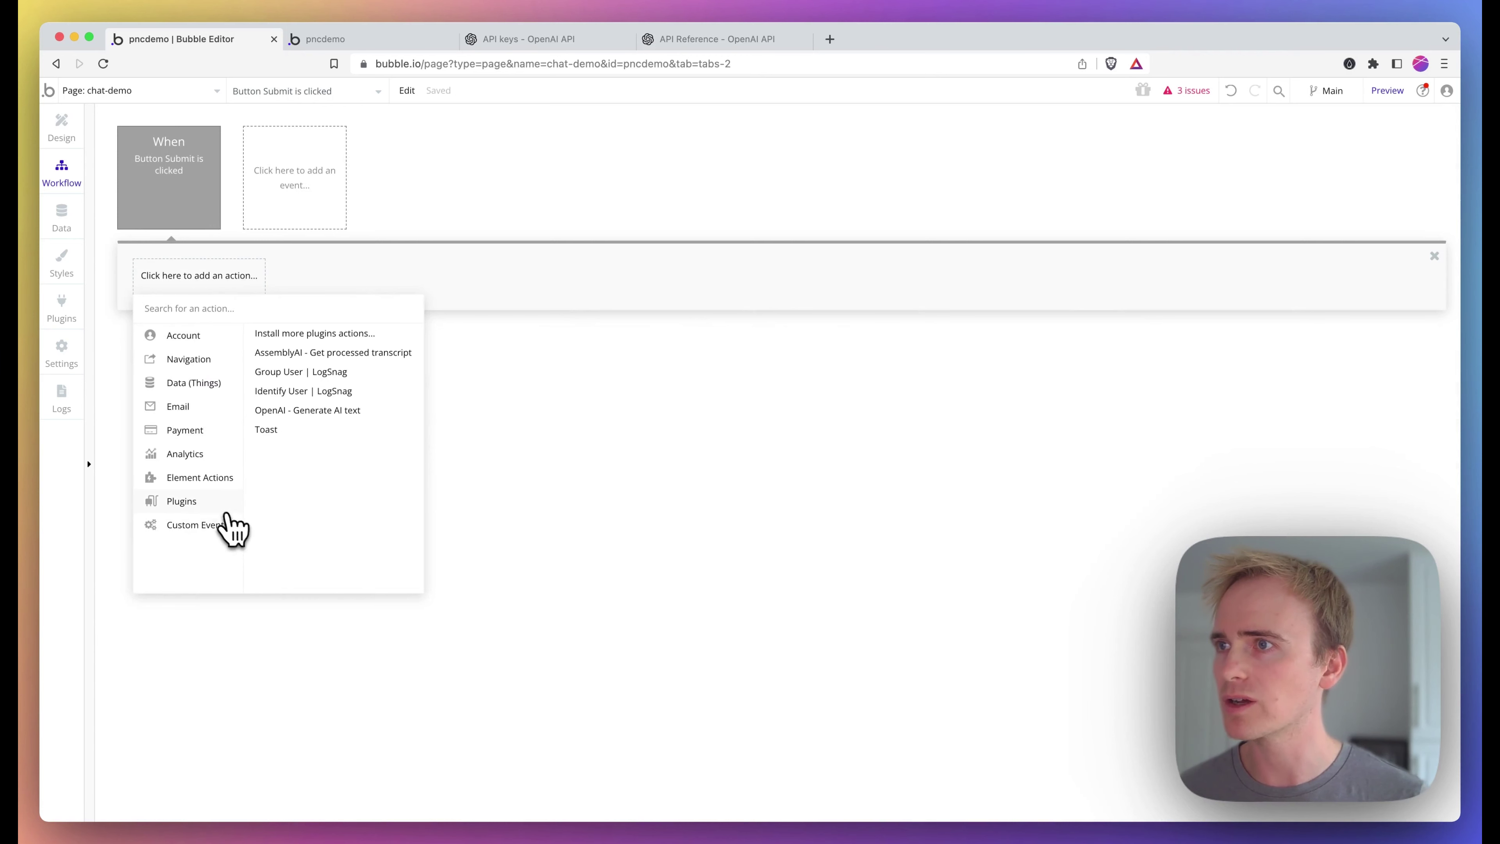
{"action": "left_click", "coordinate": [317, 417]}
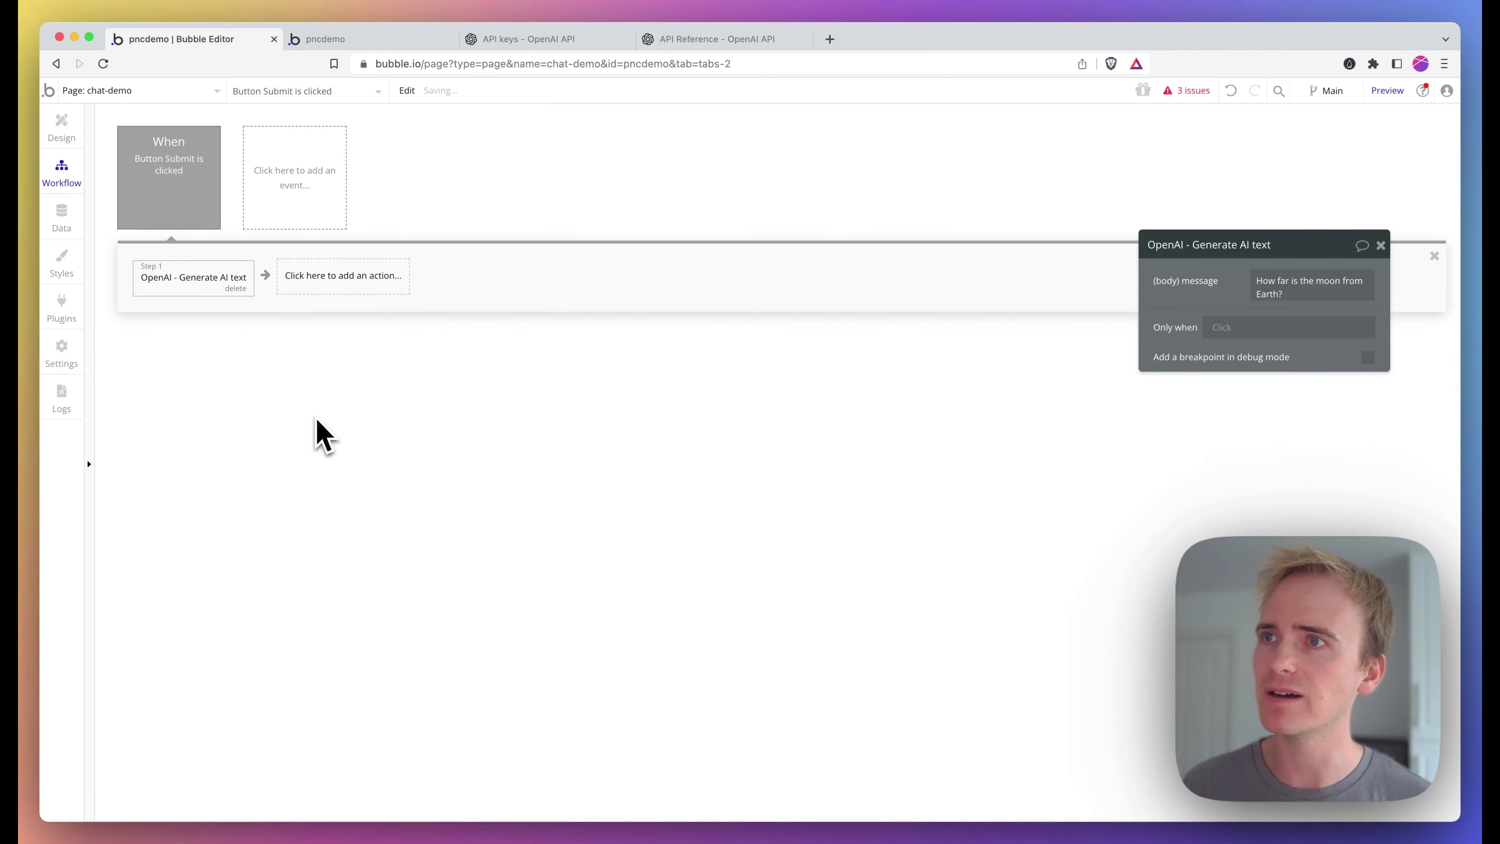
Replace the Generate AI text action's body message with the dynamic value MultilineInput A's value
{"action": "triple_click", "coordinate": [1317, 282]}
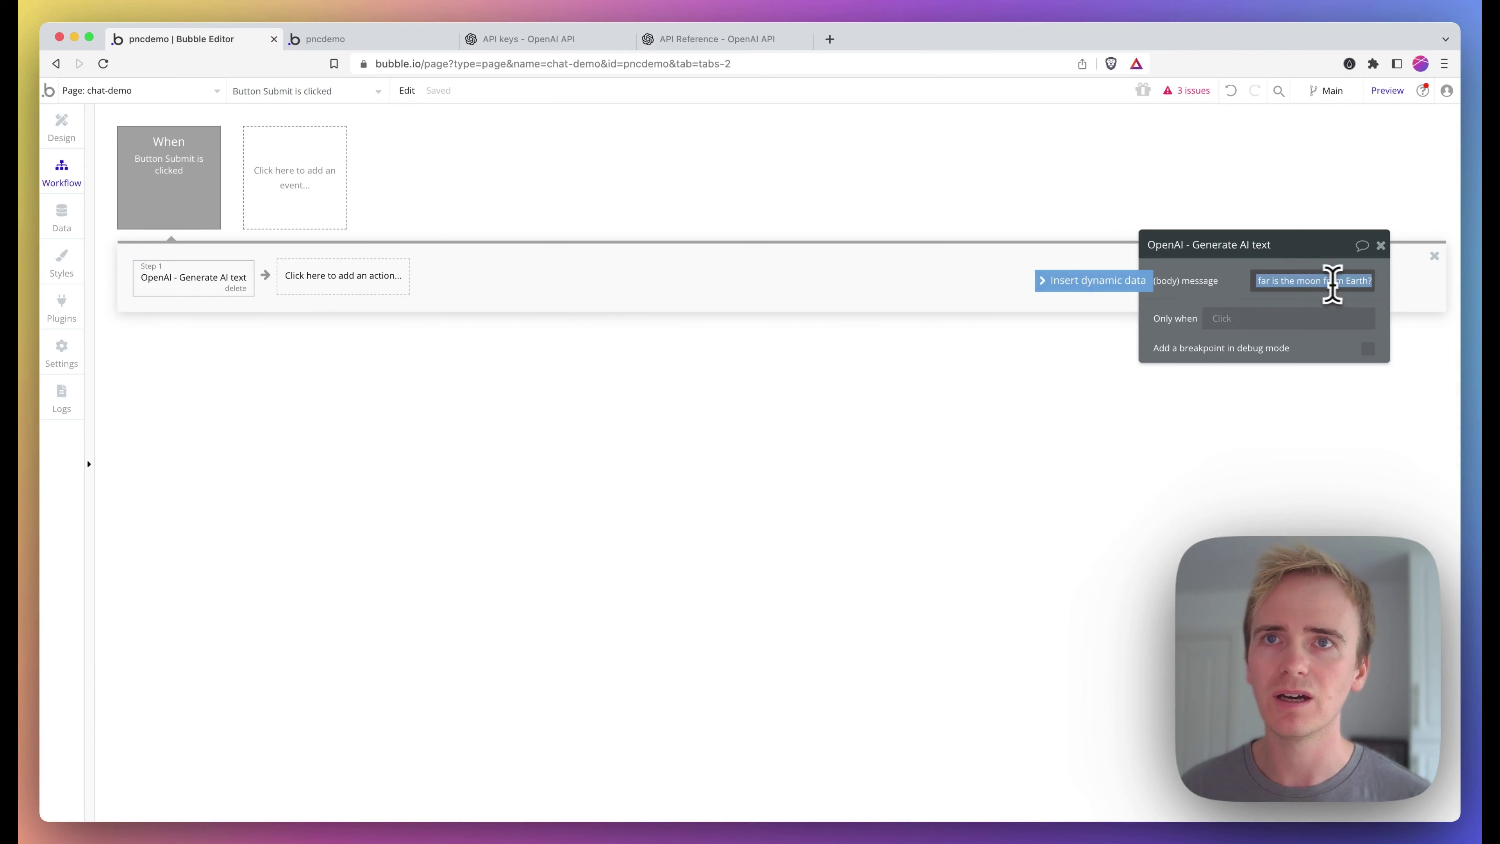
{"action": "left_click", "coordinate": [1120, 283]}
{"action": "type", "text": "mul"}
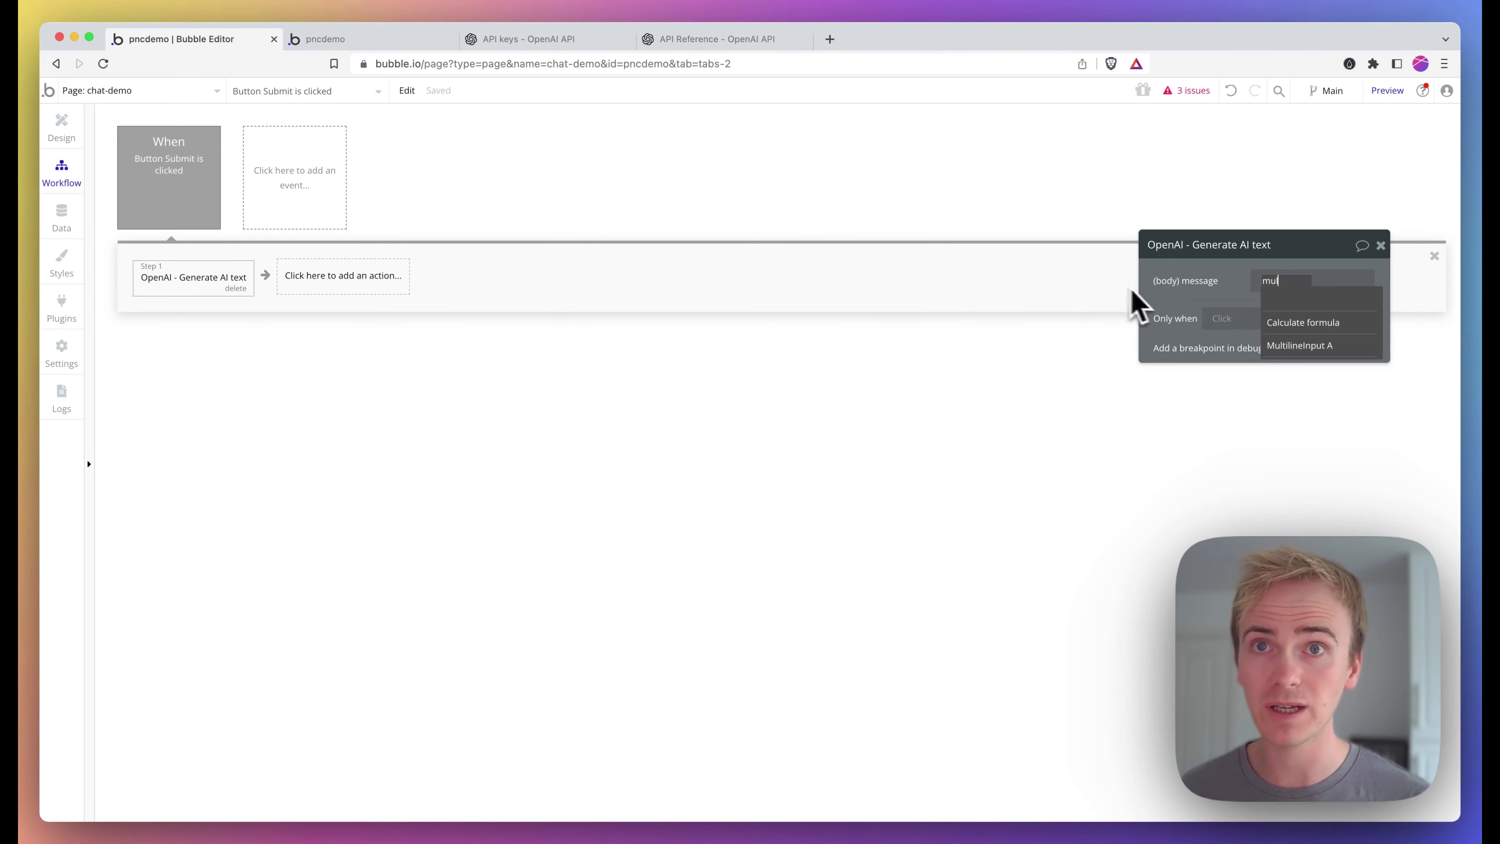
{"action": "left_click", "coordinate": [1329, 348]}
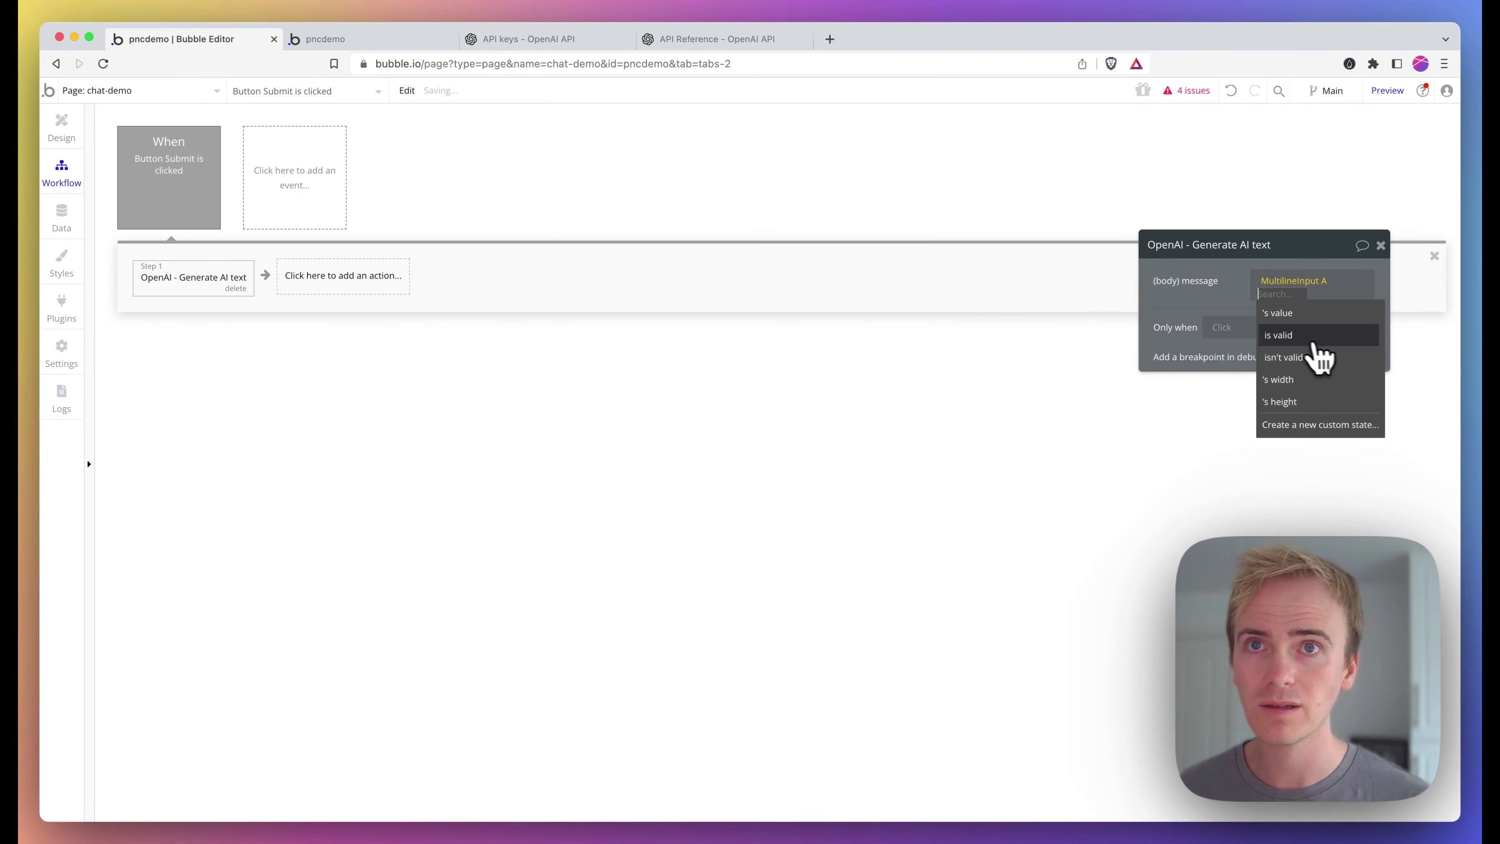
{"action": "left_click", "coordinate": [1289, 324]}
Add a Reset relevant inputs action as the workflow's second step
{"action": "left_click", "coordinate": [338, 276]}
{"action": "type", "text": "reset"}
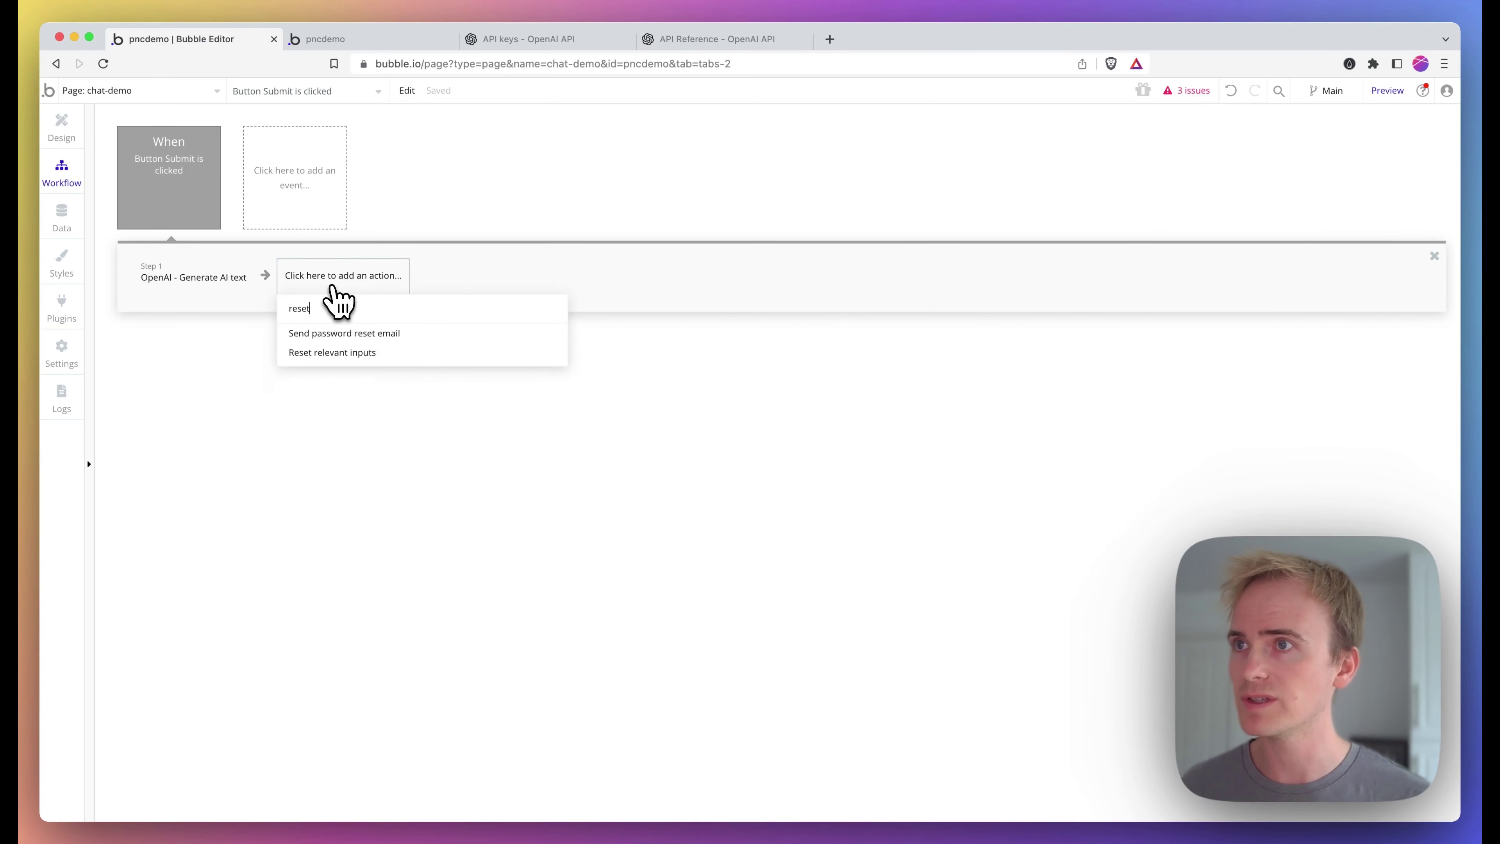
{"action": "left_click", "coordinate": [363, 353]}
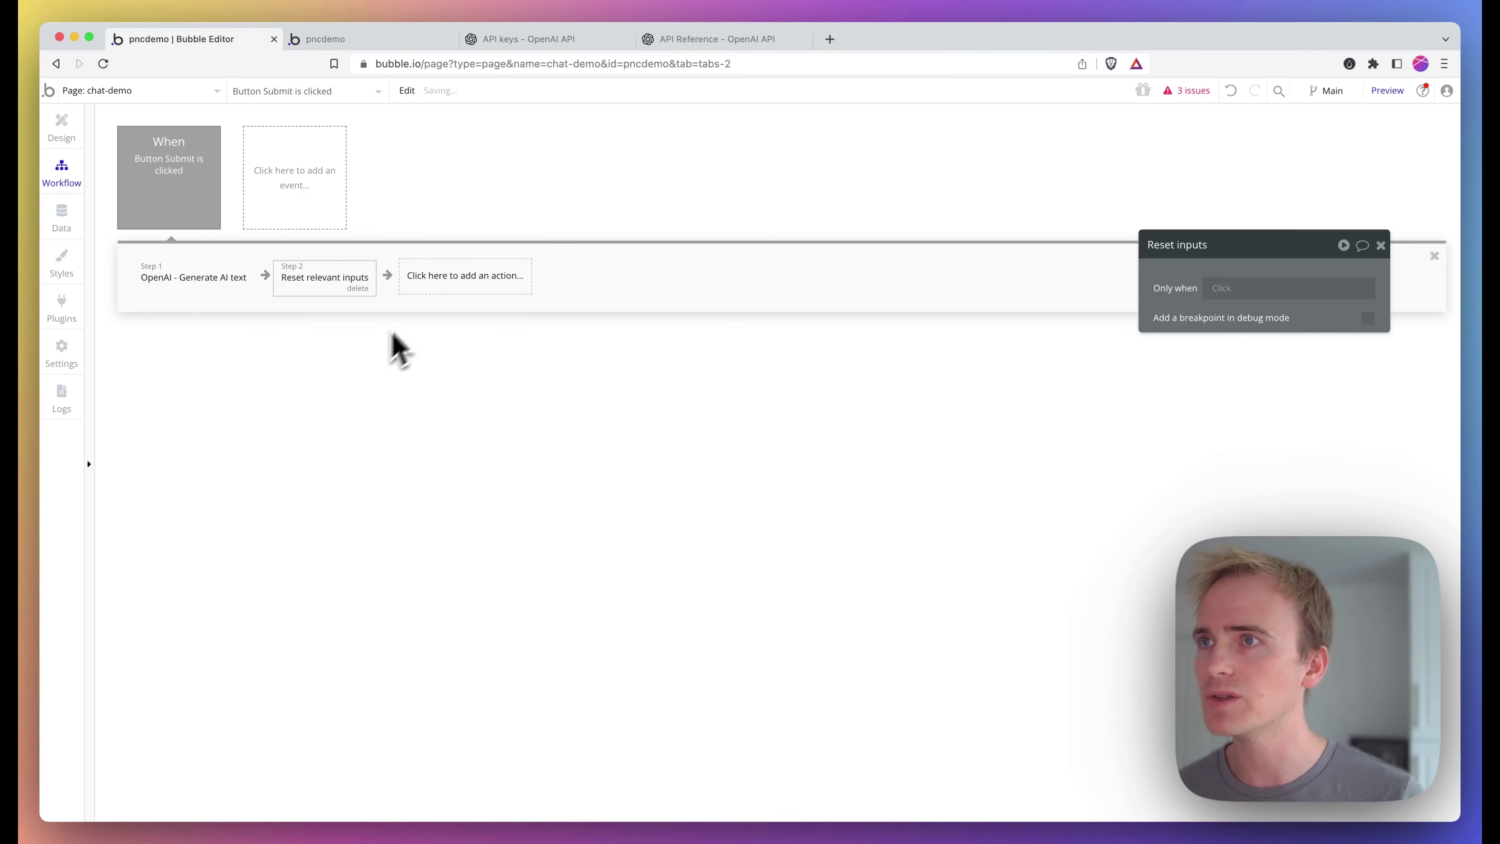
Add a Set state of an element action that targets the chat-demo page's Reply state
{"action": "left_click", "coordinate": [452, 288]}
{"action": "type", "text": "set stat"}
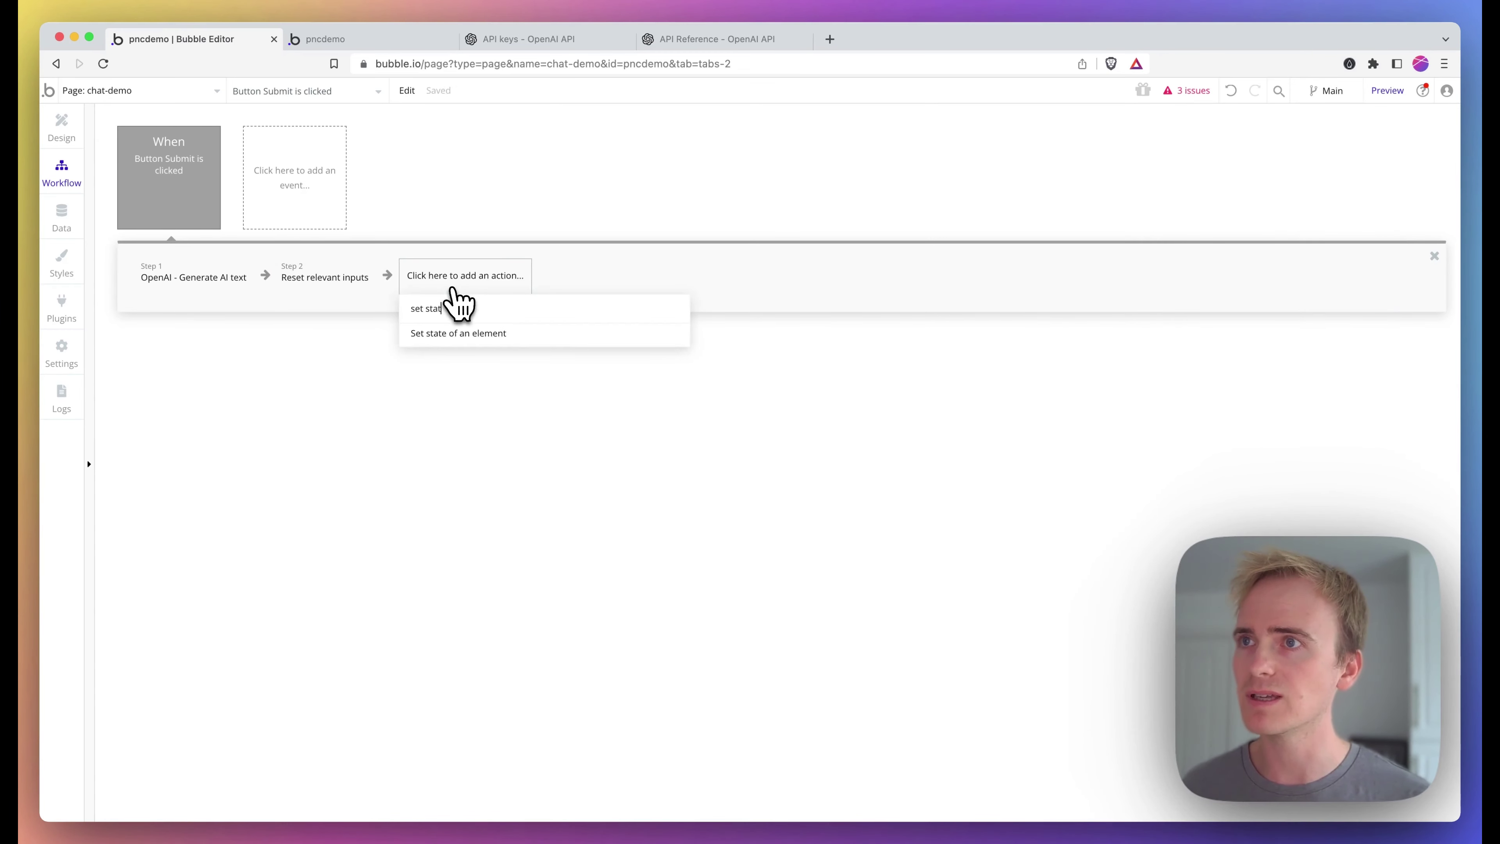
{"action": "left_click", "coordinate": [464, 334]}
{"action": "left_click", "coordinate": [1333, 285]}
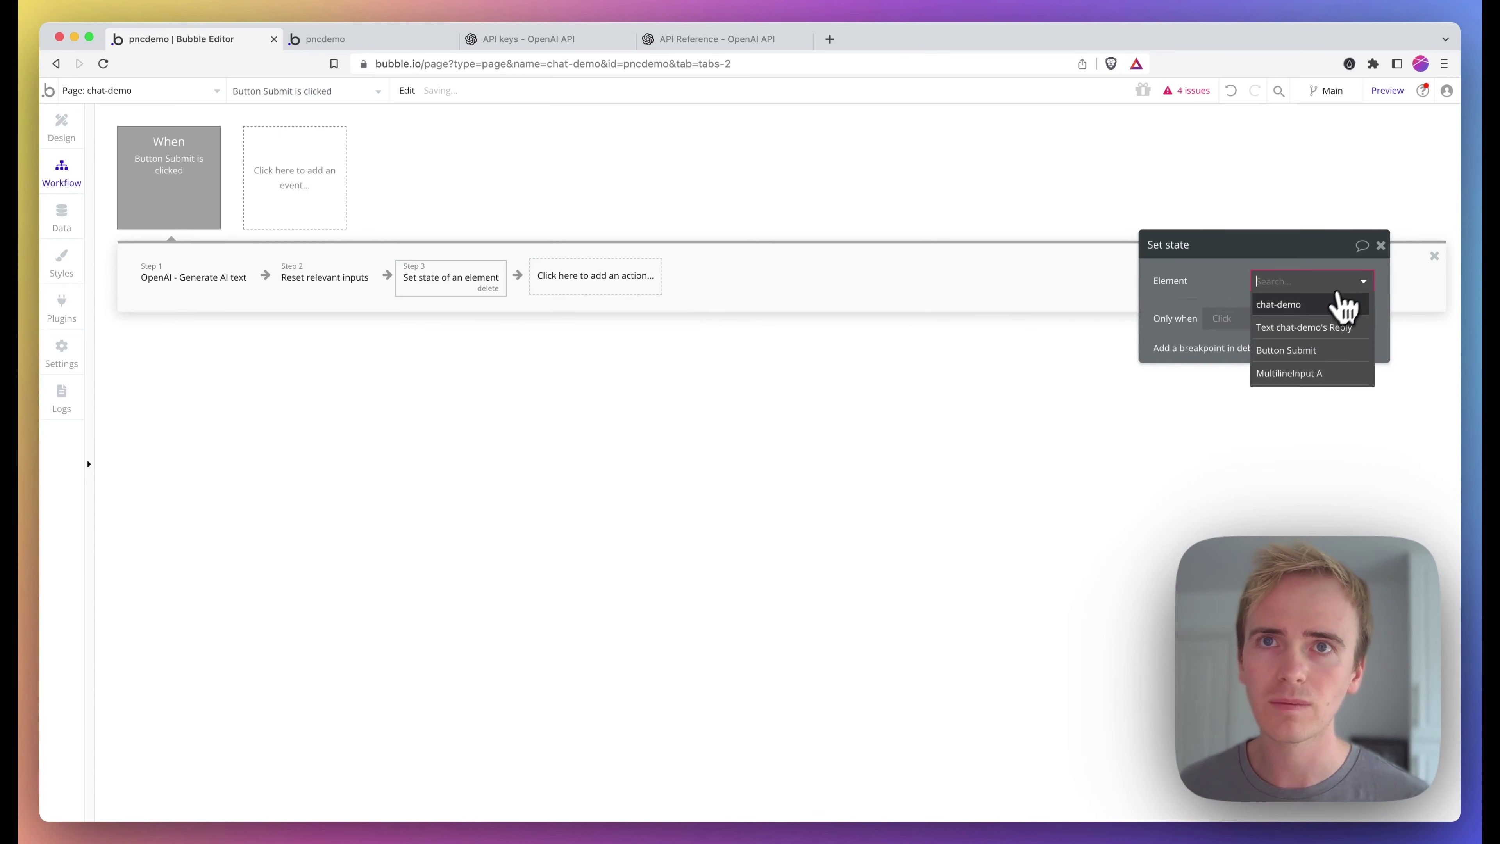
{"action": "left_click", "coordinate": [1308, 306]}
{"action": "left_click", "coordinate": [1283, 310]}
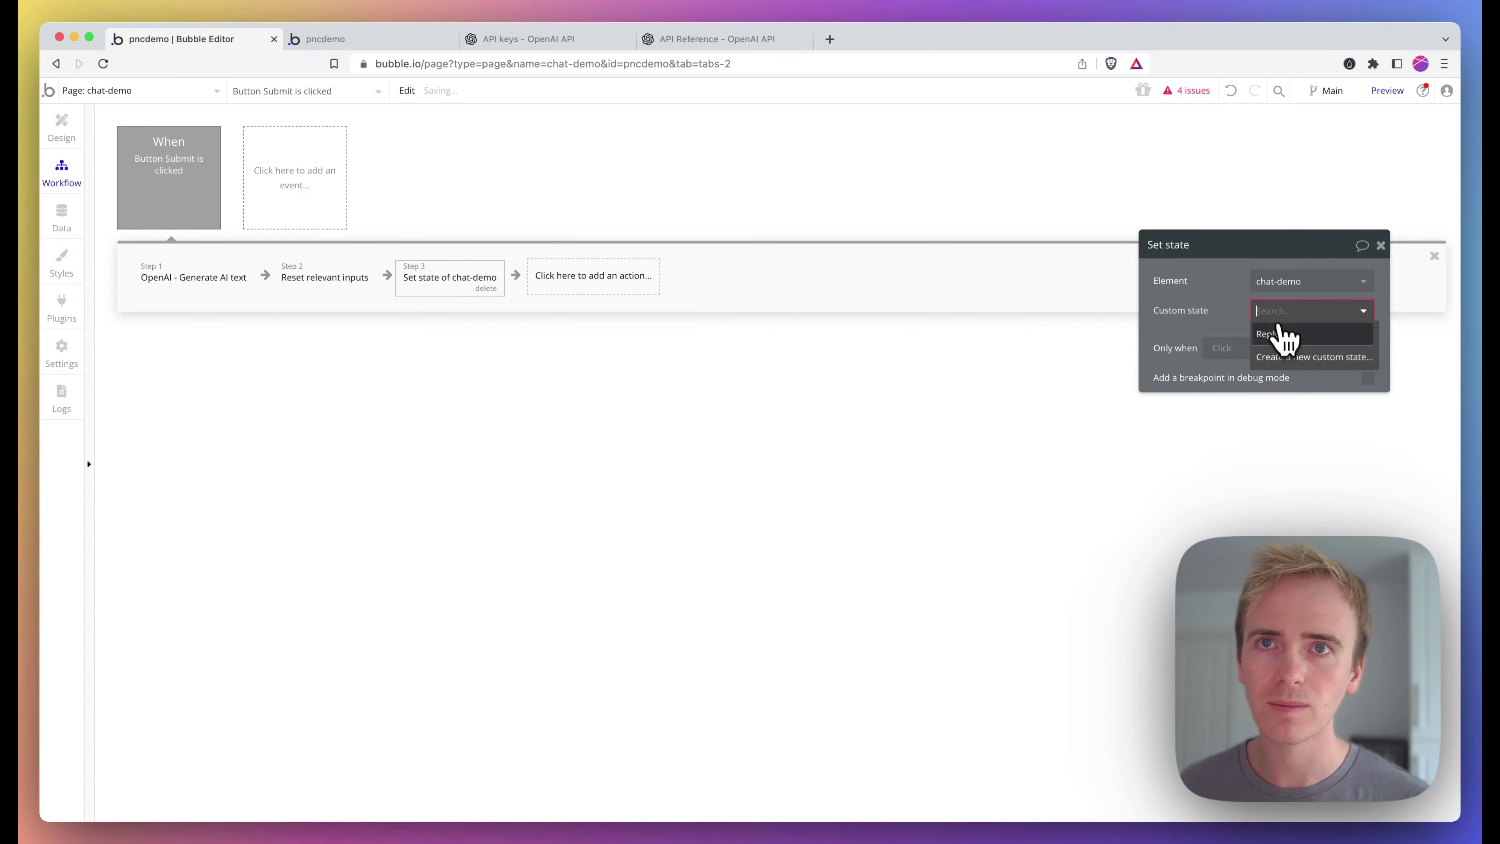
{"action": "left_click", "coordinate": [1280, 334]}
Set the Reply state's value to Result of step 1 (OpenAI - Generate AI text)'s choices:first item's message content
{"action": "left_click", "coordinate": [1276, 342]}
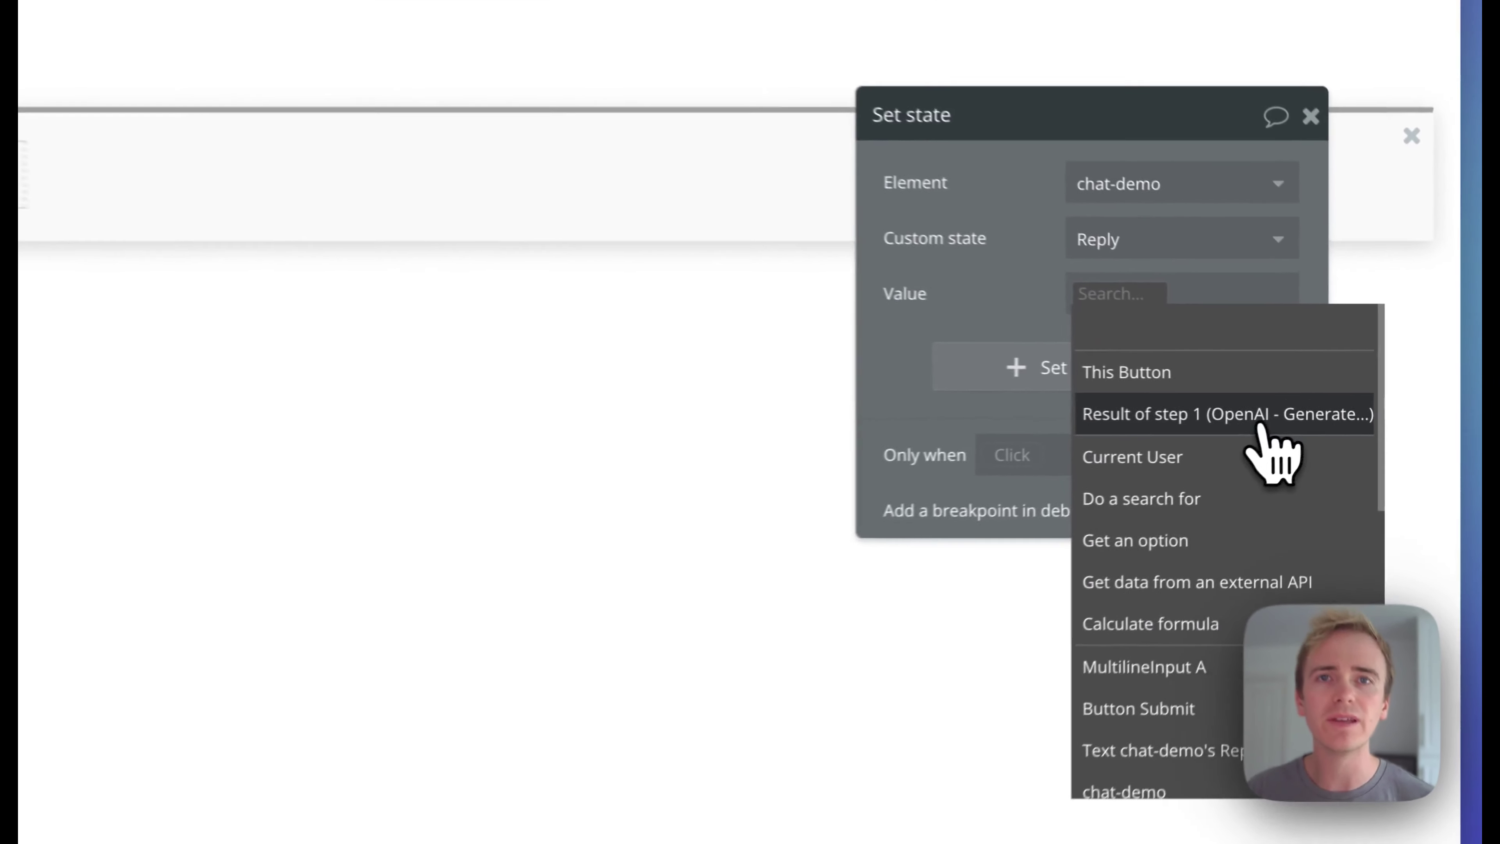
{"action": "left_click", "coordinate": [1261, 426]}
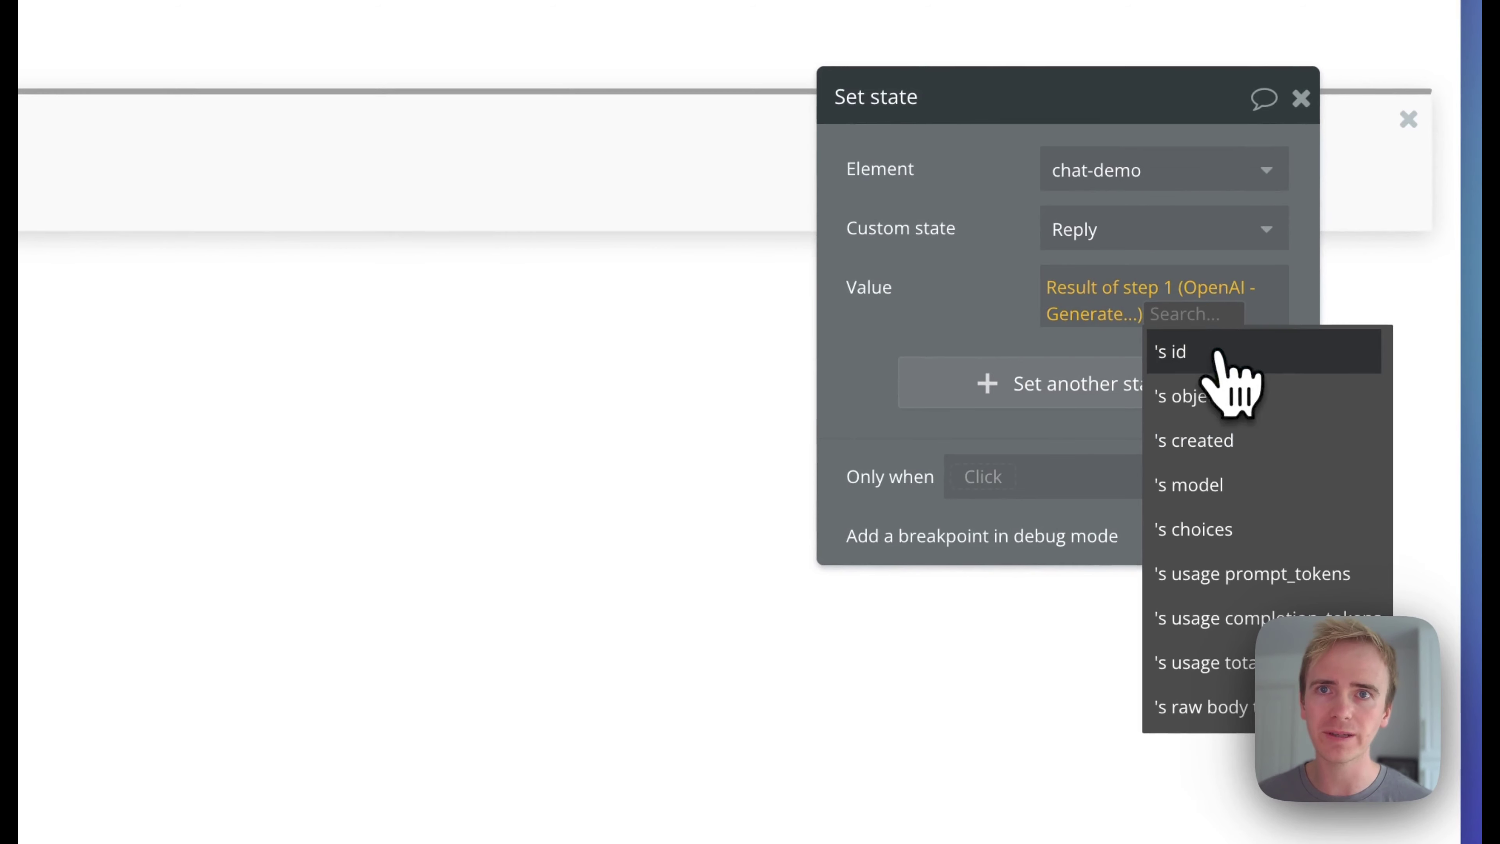
{"action": "left_click", "coordinate": [1196, 525]}
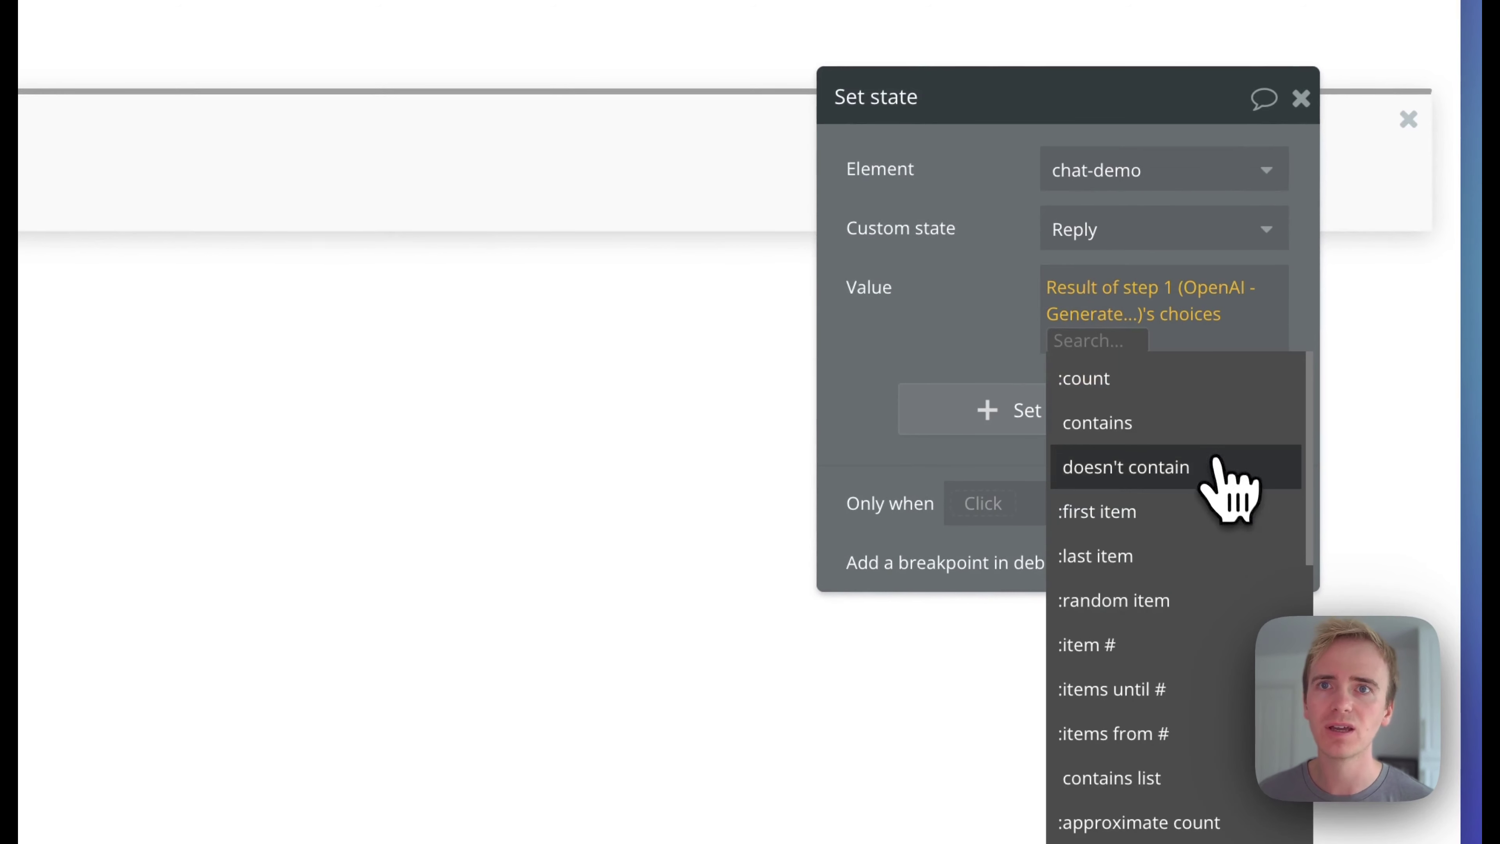
{"action": "left_click", "coordinate": [1148, 509]}
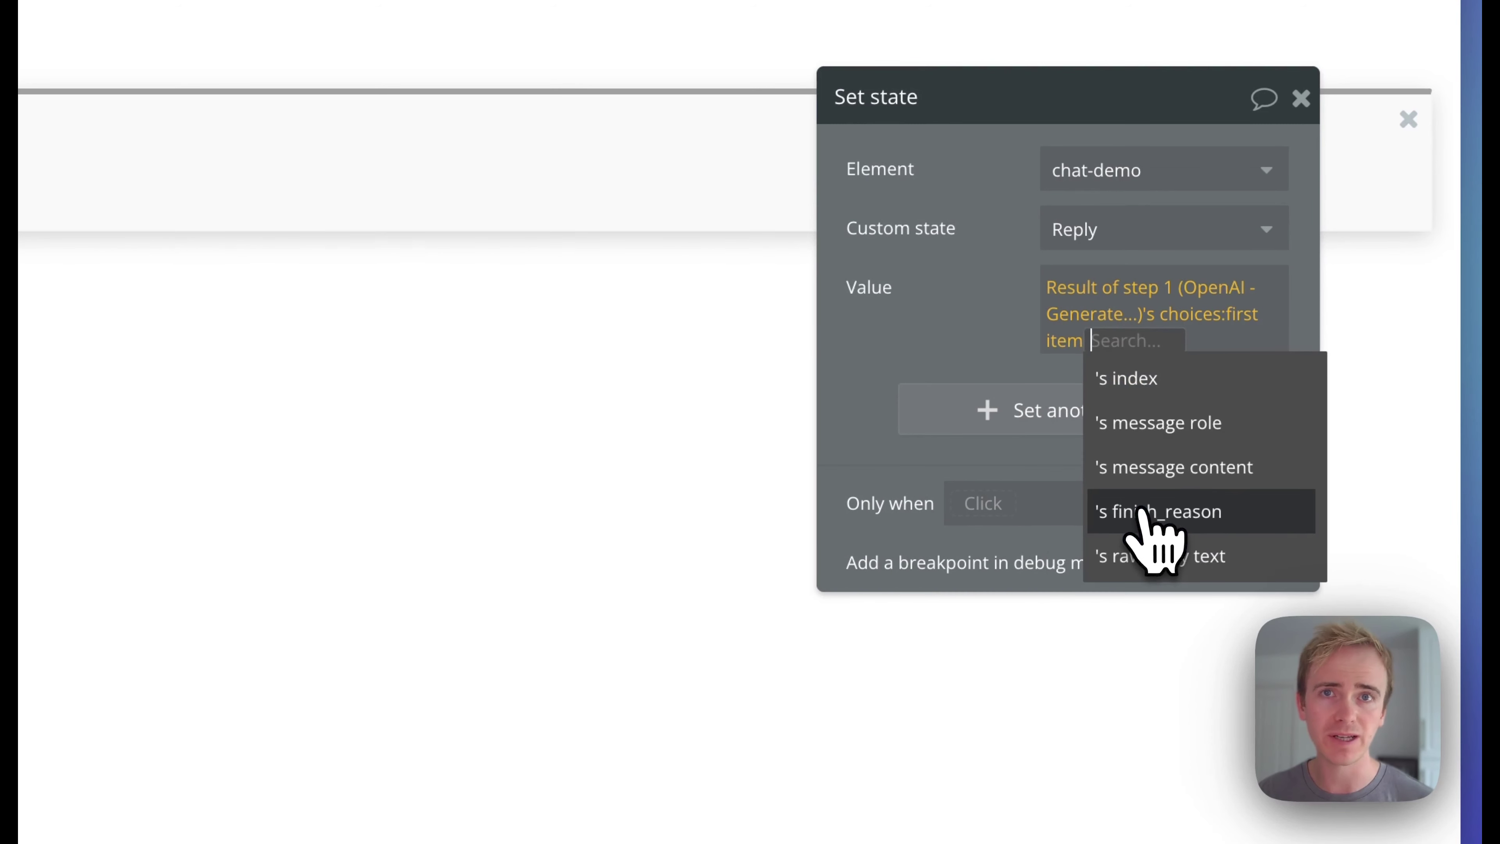
{"action": "left_click", "coordinate": [1174, 468]}
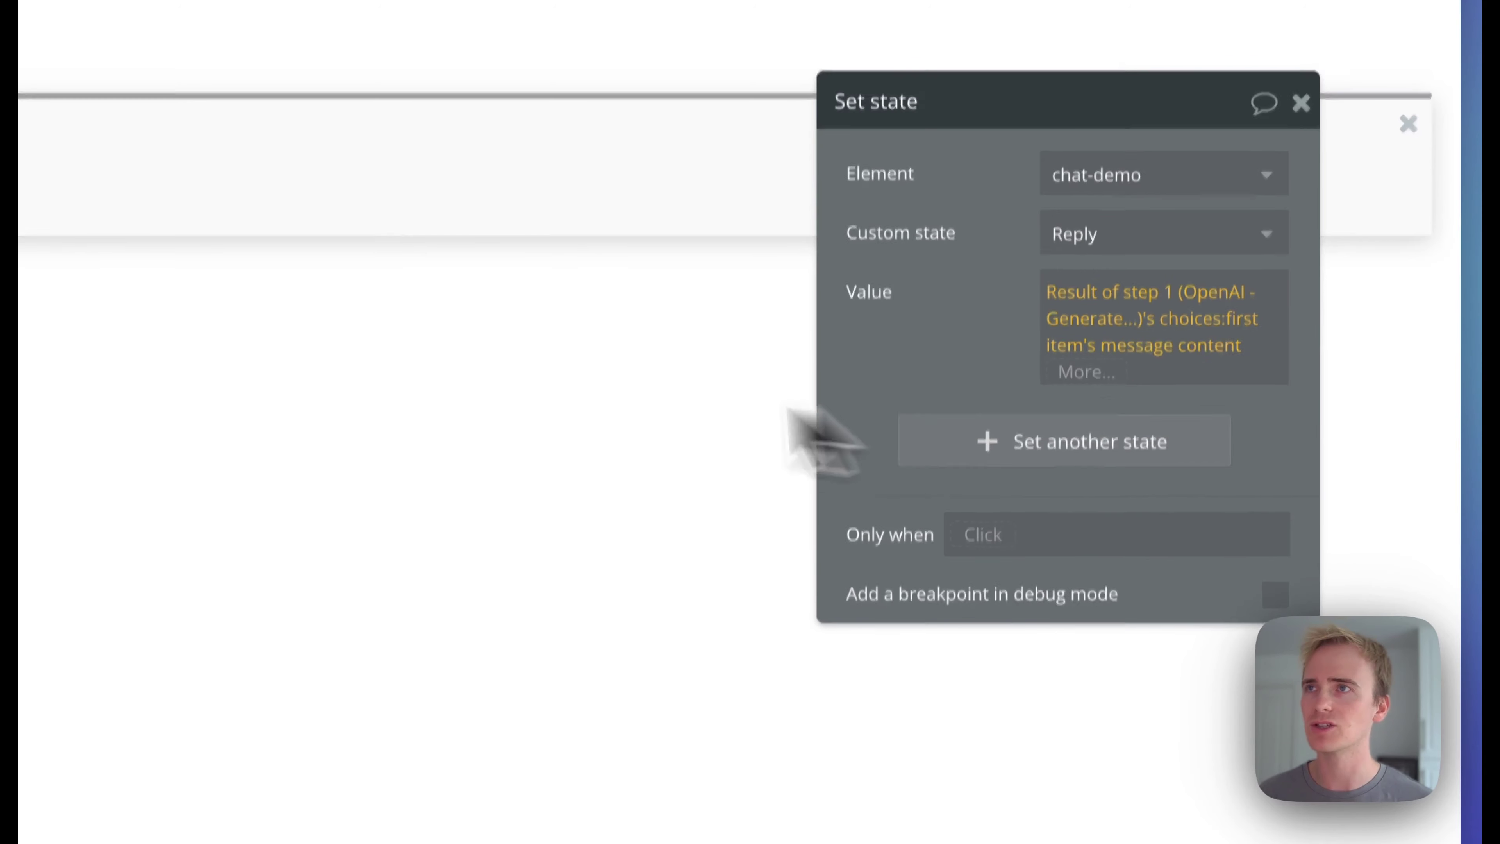
{"action": "left_click", "coordinate": [1338, 140]}
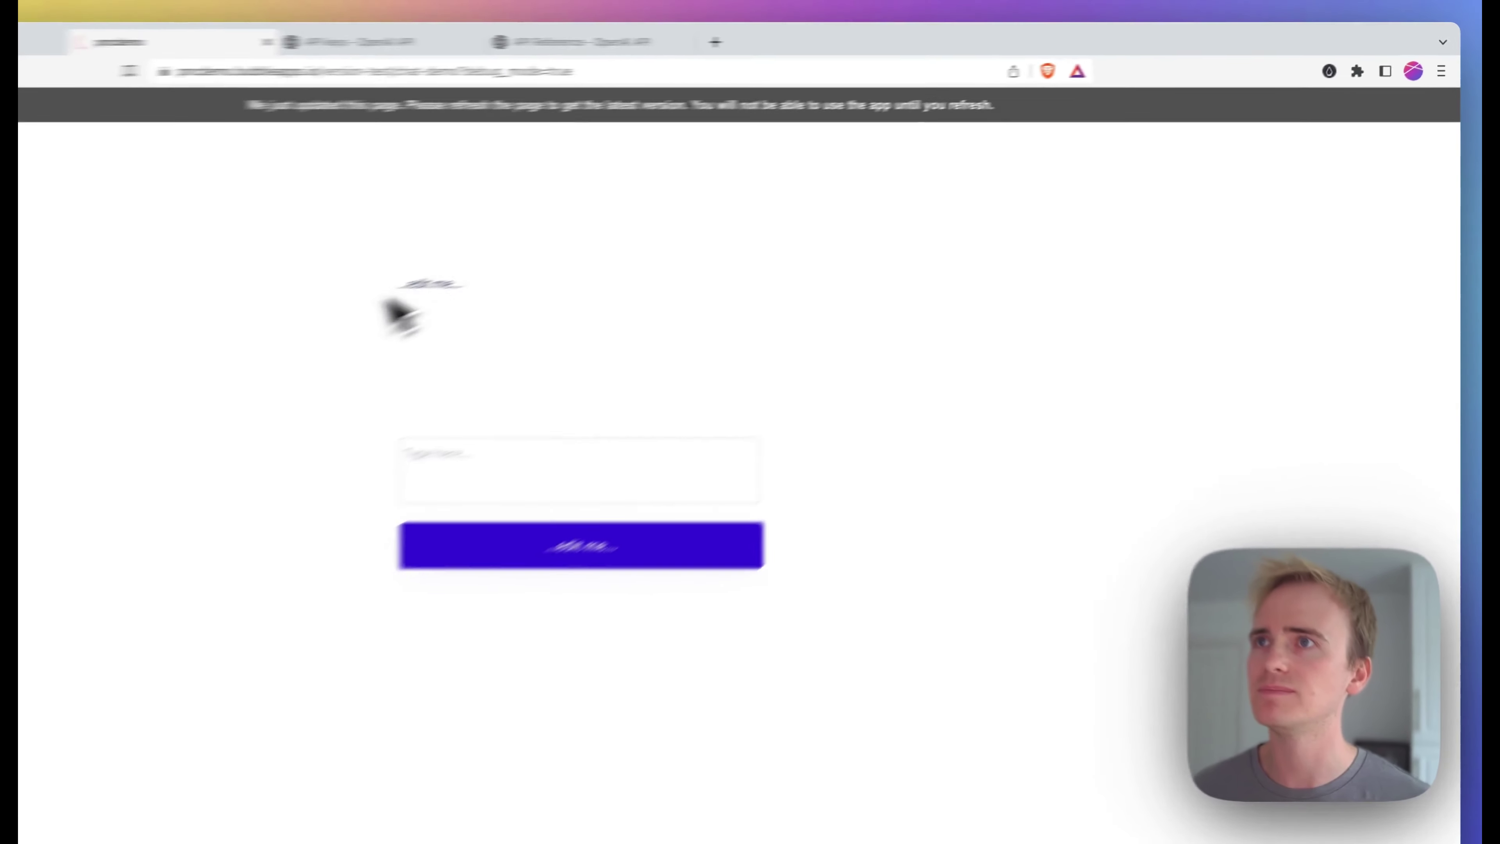
Reload the chat-demo page preview and submit the question "How far is the sun from the moon?"
{"action": "key", "text": "super+r"}
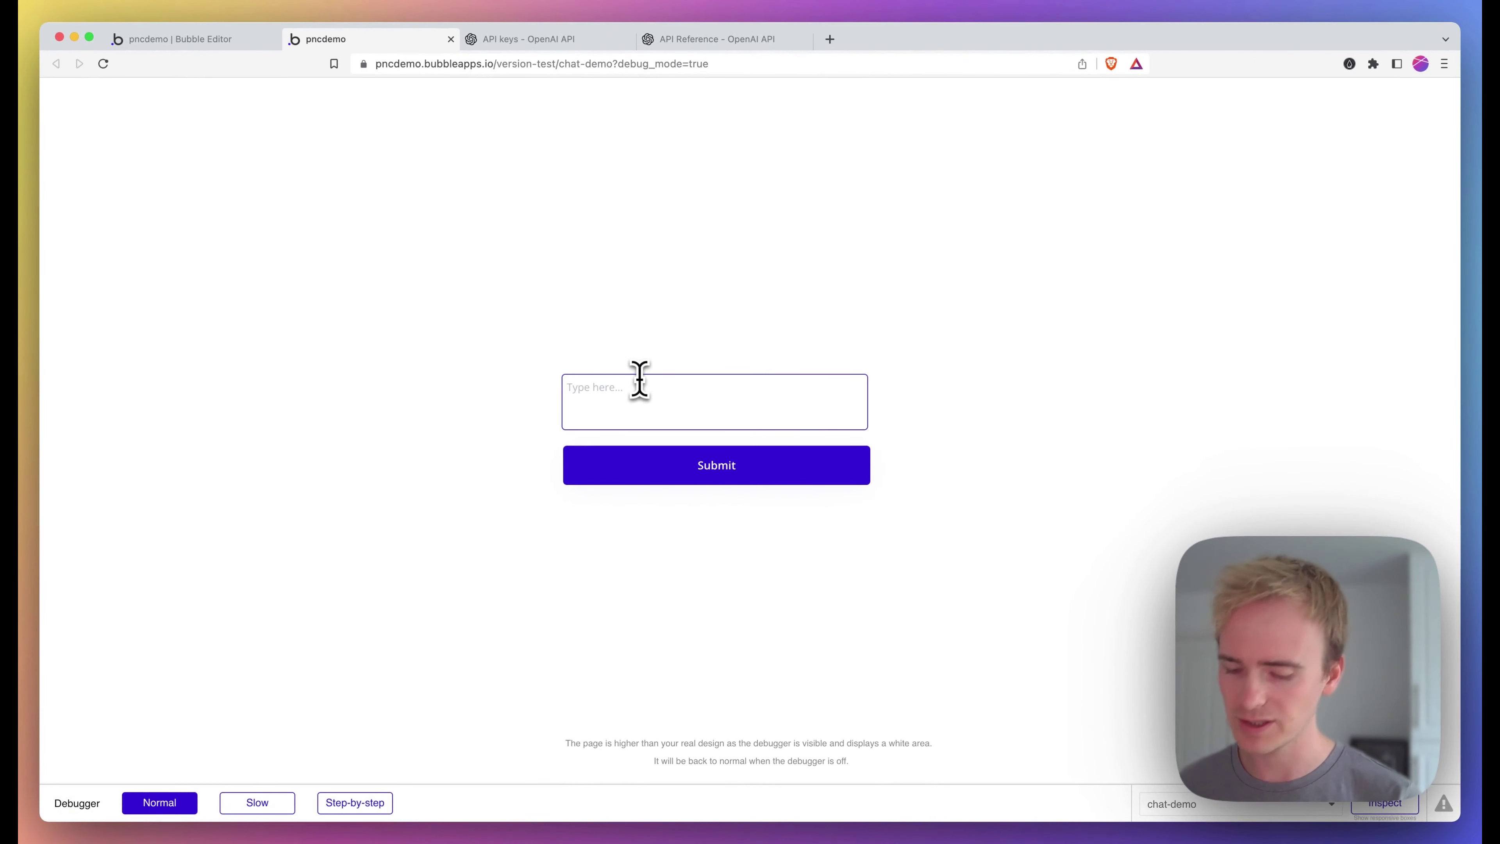
{"action": "left_click", "coordinate": [640, 380]}
{"action": "type", "text": "How far is the sun from the moon"}
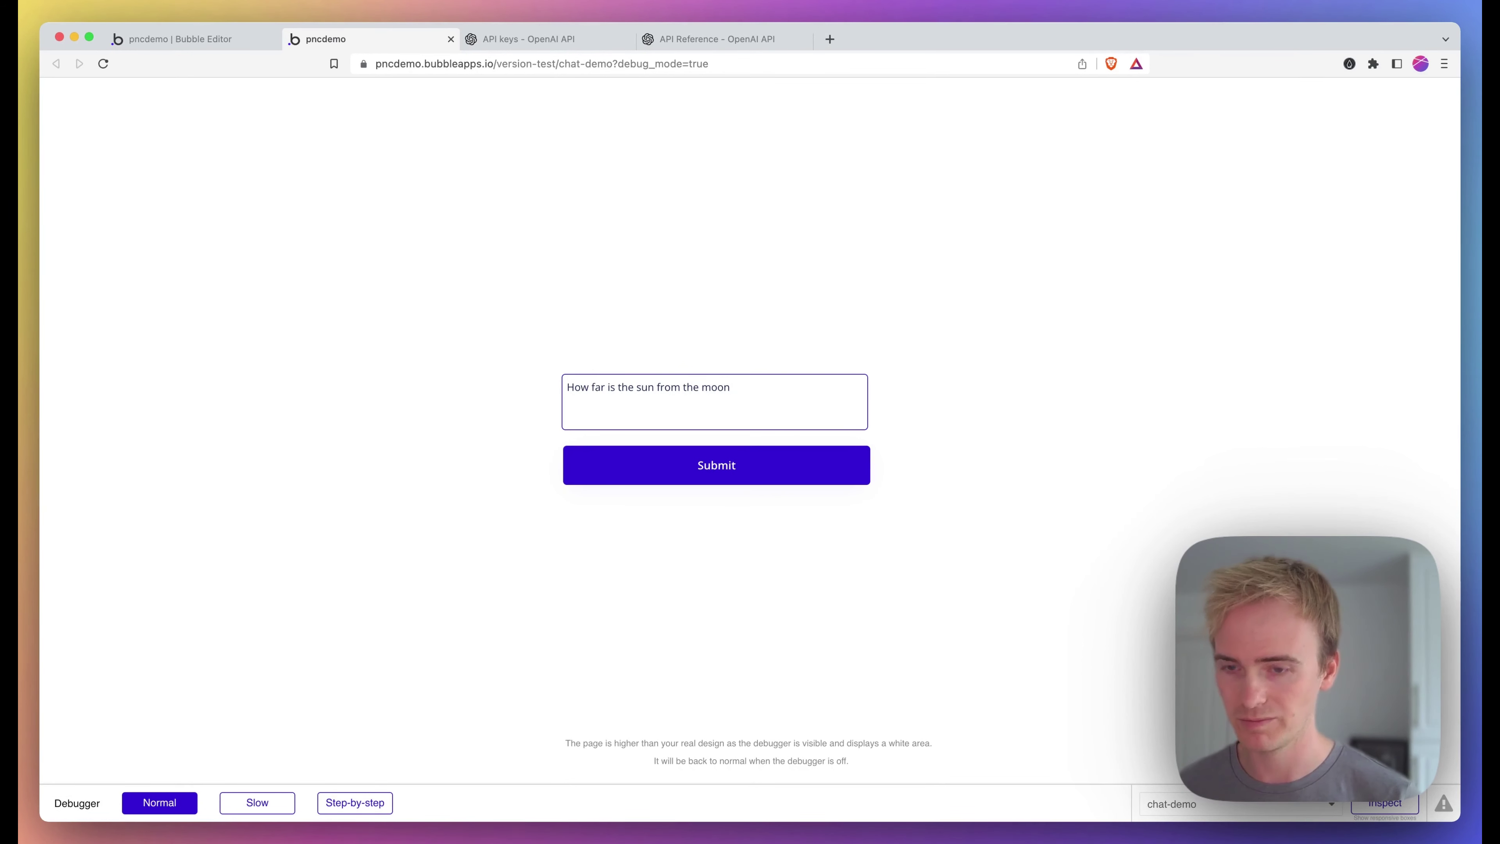
{"action": "left_click", "coordinate": [665, 473]}
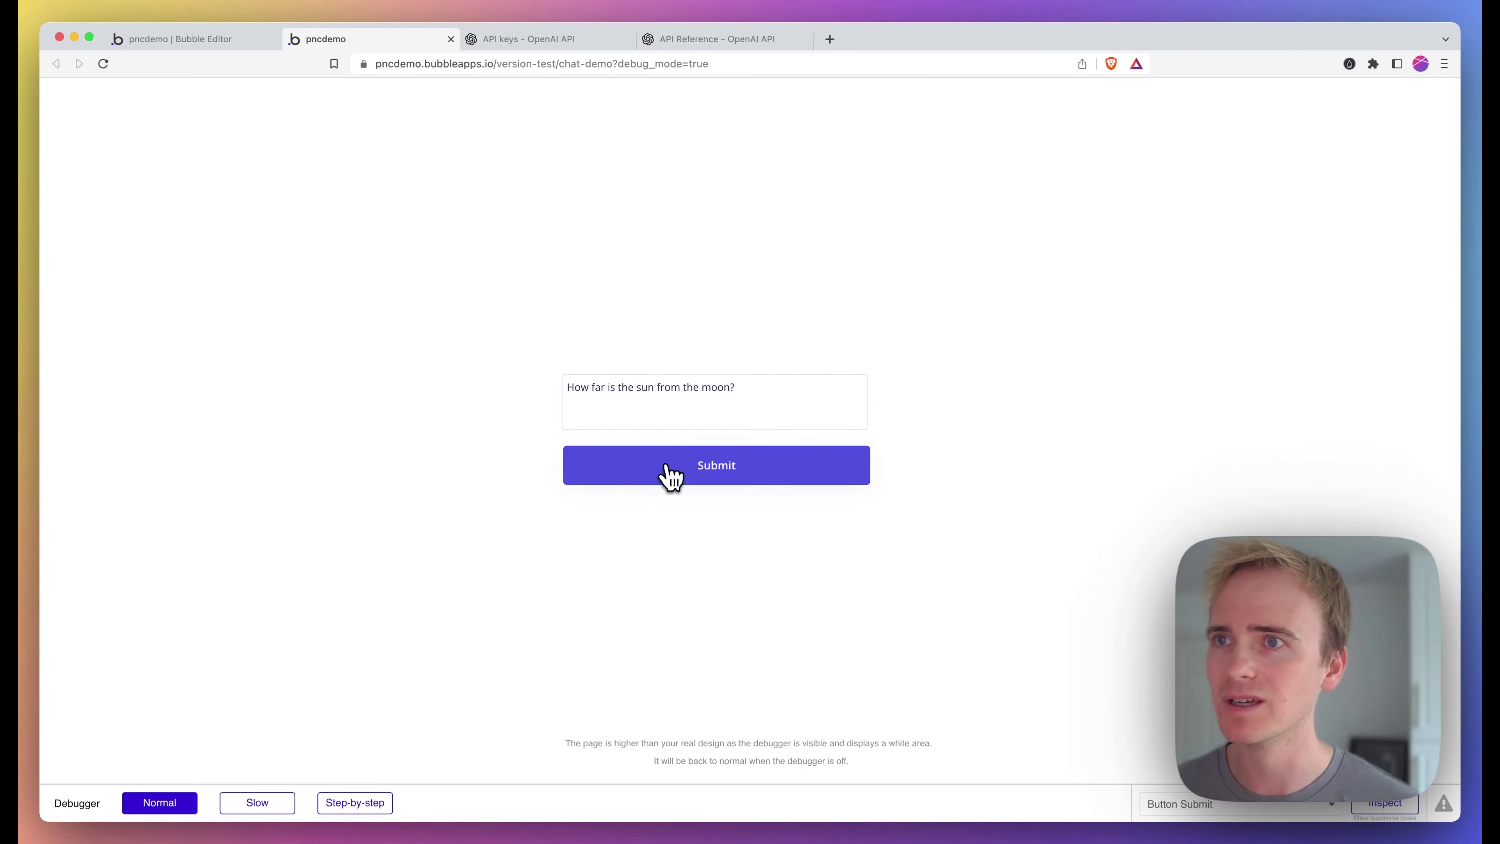